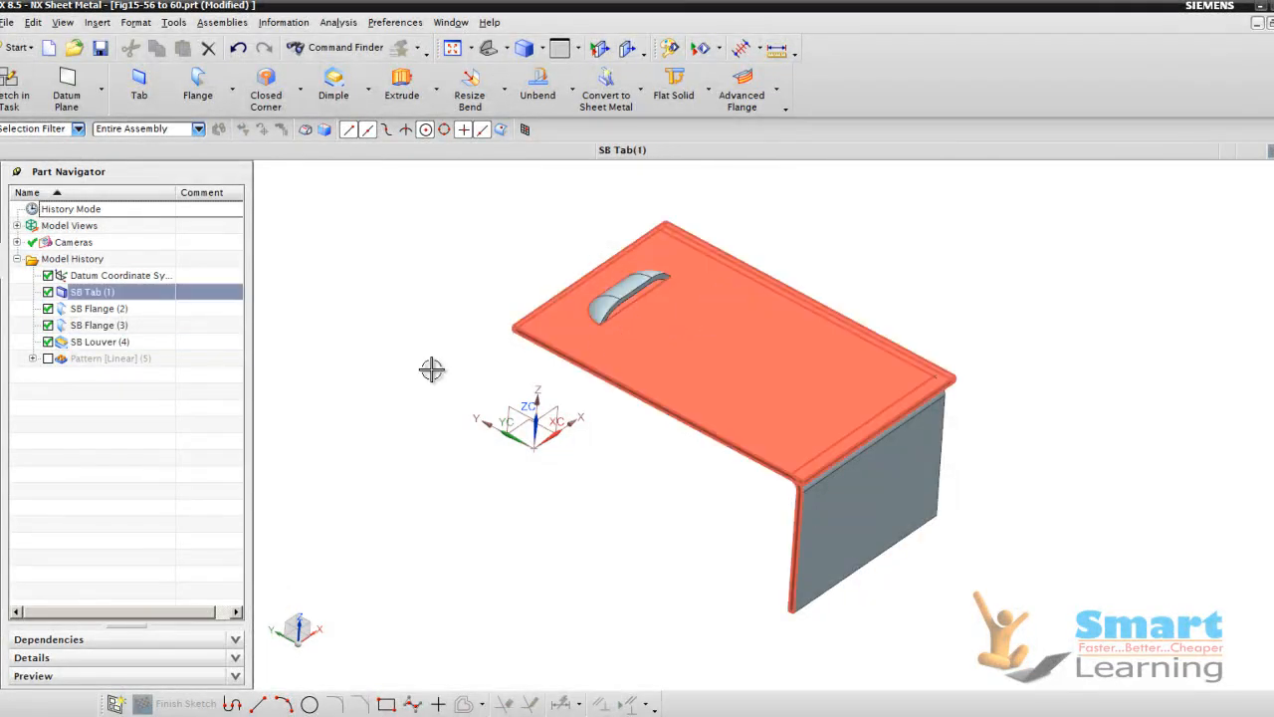
Step: Suppress the SB Louver (4) feature and start a new Louver
{"action": "left_click", "coordinate": [48, 341]}
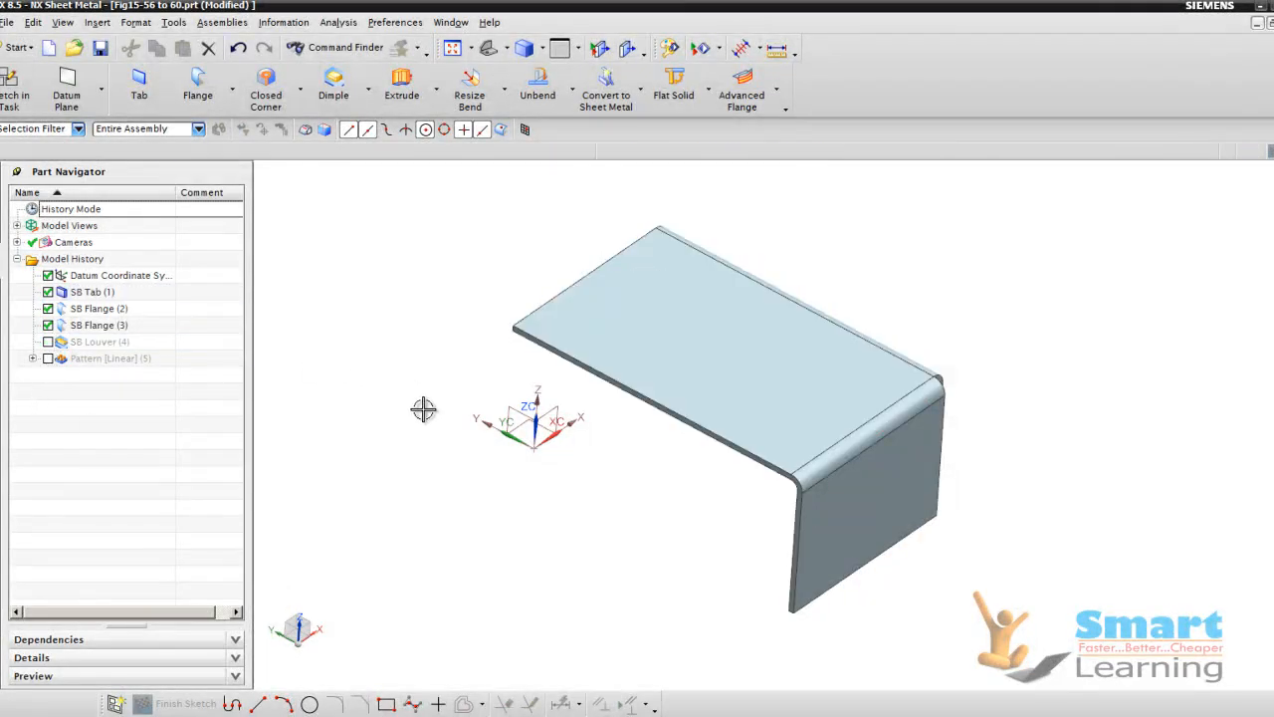
{"action": "left_click", "coordinate": [368, 90]}
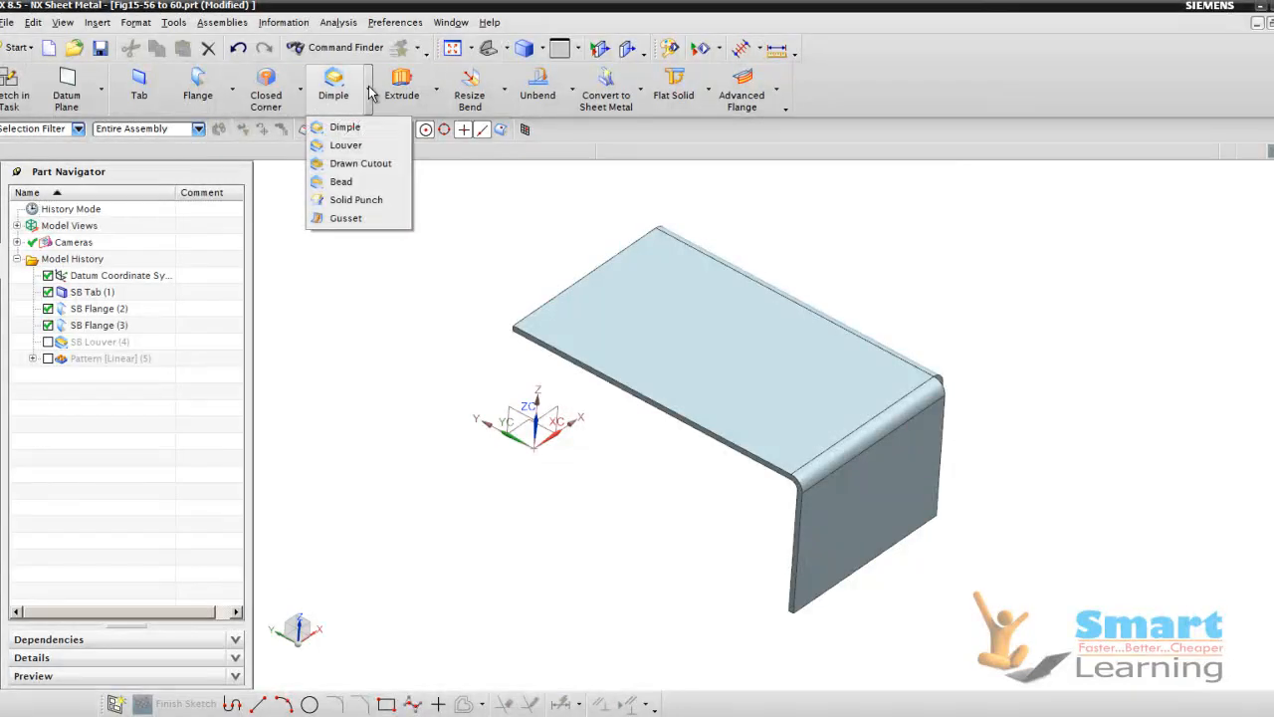
{"action": "left_click", "coordinate": [339, 142]}
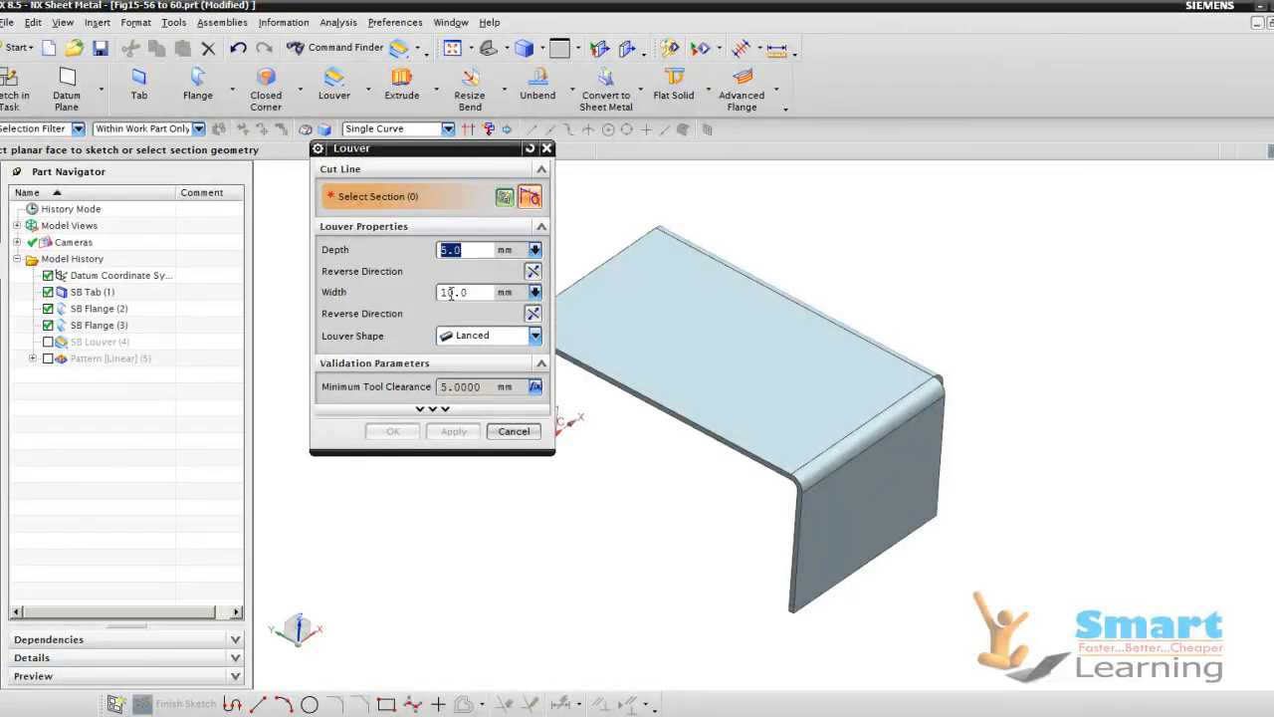
Step: Set the louver shape to Formed and expand the rounding settings, leaving Round Louver Edges off
{"action": "left_click", "coordinate": [445, 340]}
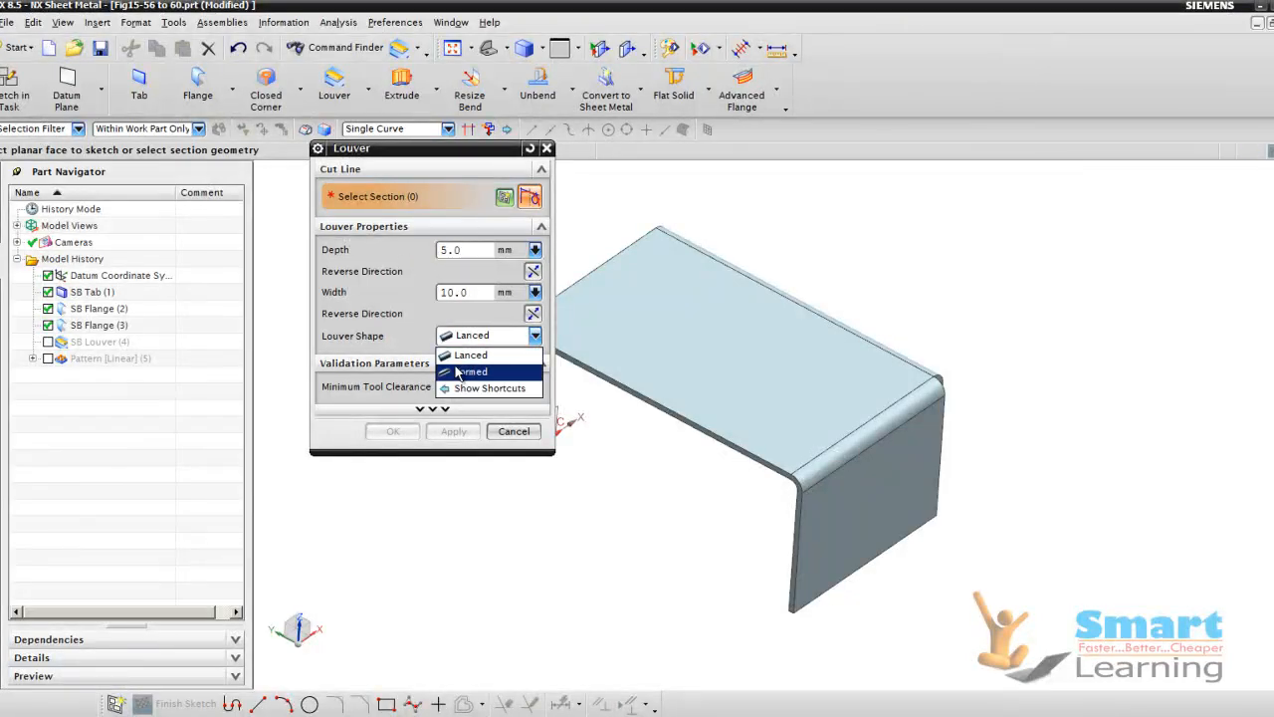
{"action": "left_click", "coordinate": [446, 373]}
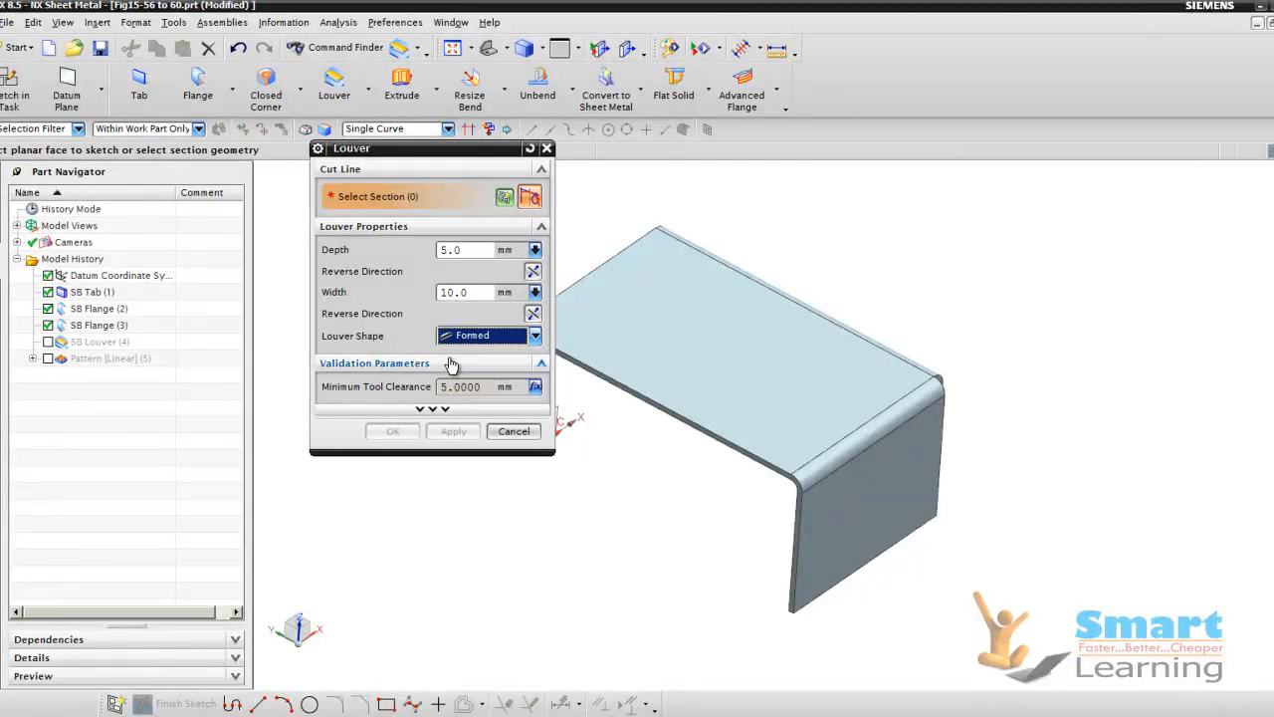
{"action": "left_click", "coordinate": [439, 411]}
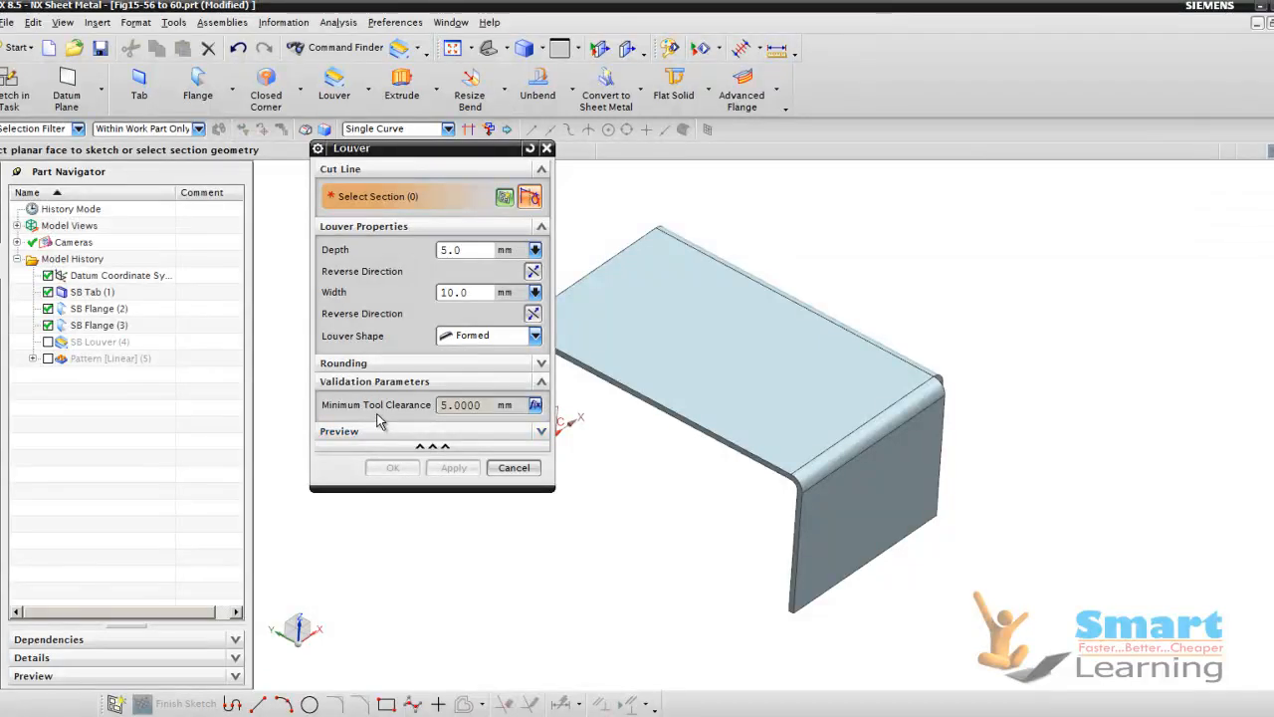
{"action": "left_click", "coordinate": [374, 368]}
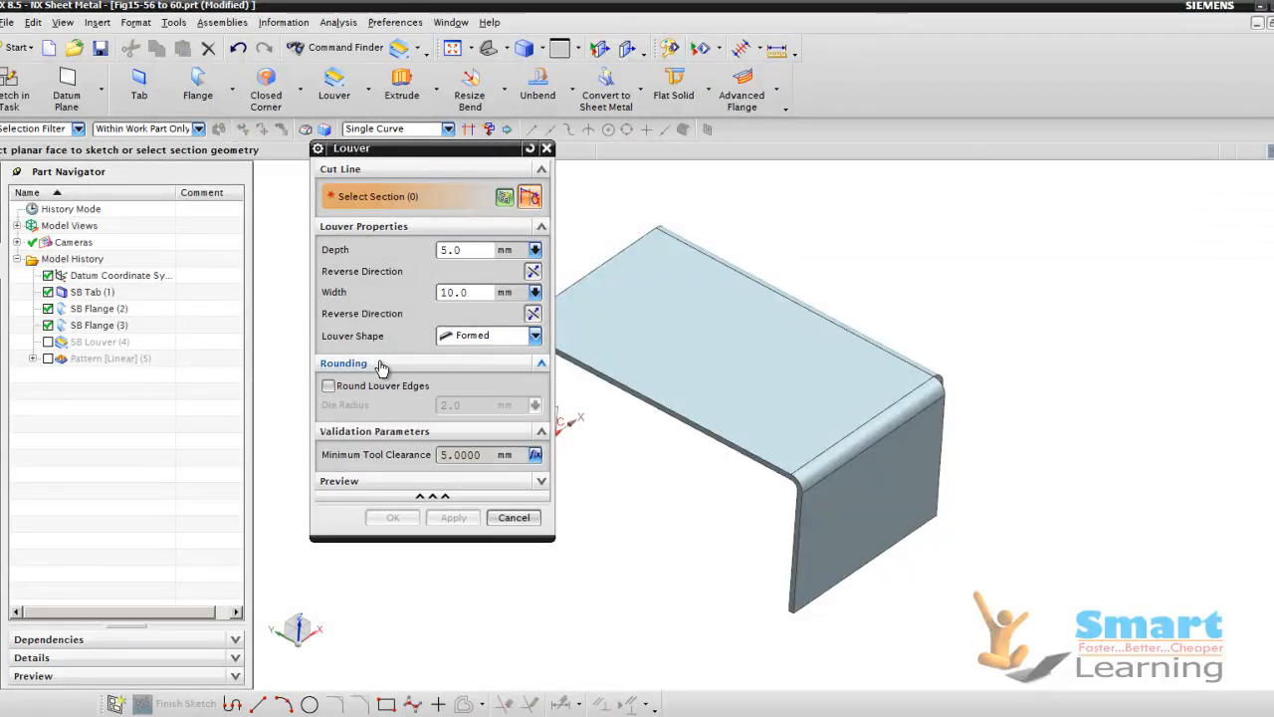
{"action": "left_click", "coordinate": [361, 388]}
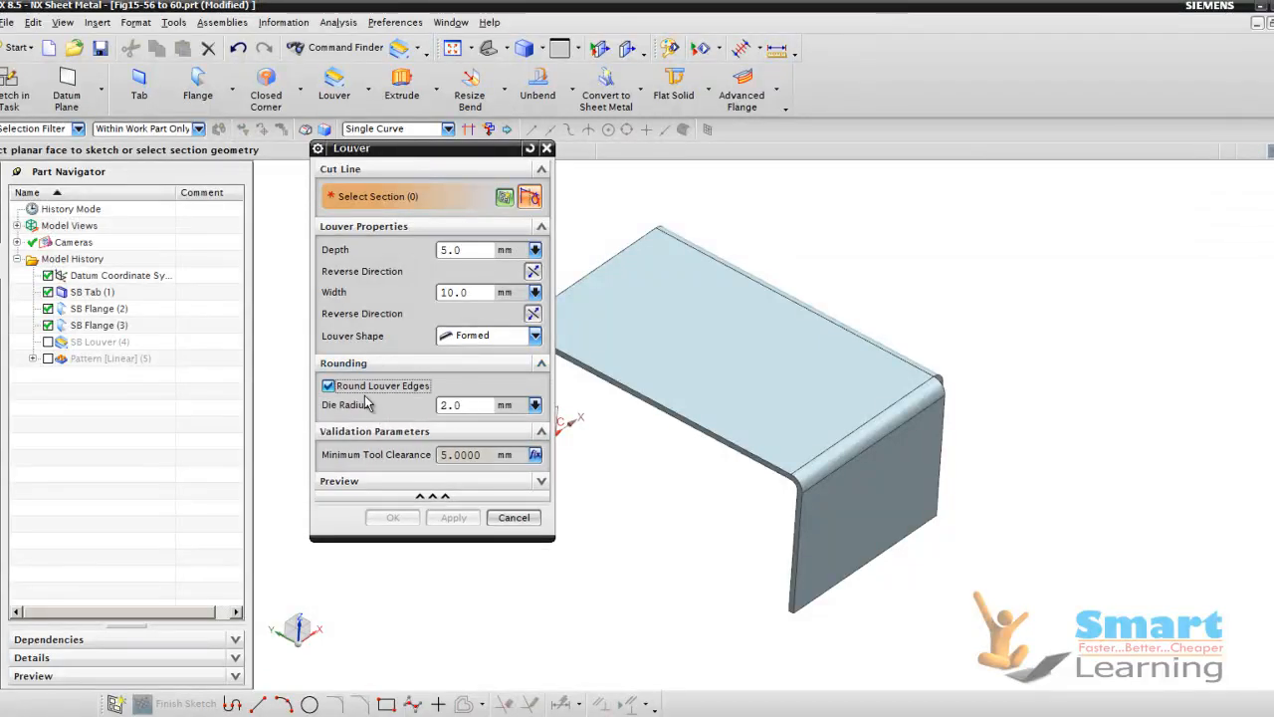
{"action": "left_click", "coordinate": [363, 388]}
Step: Create a sketch for the louver's cut line on the top planar face of the tab
{"action": "left_click", "coordinate": [505, 197]}
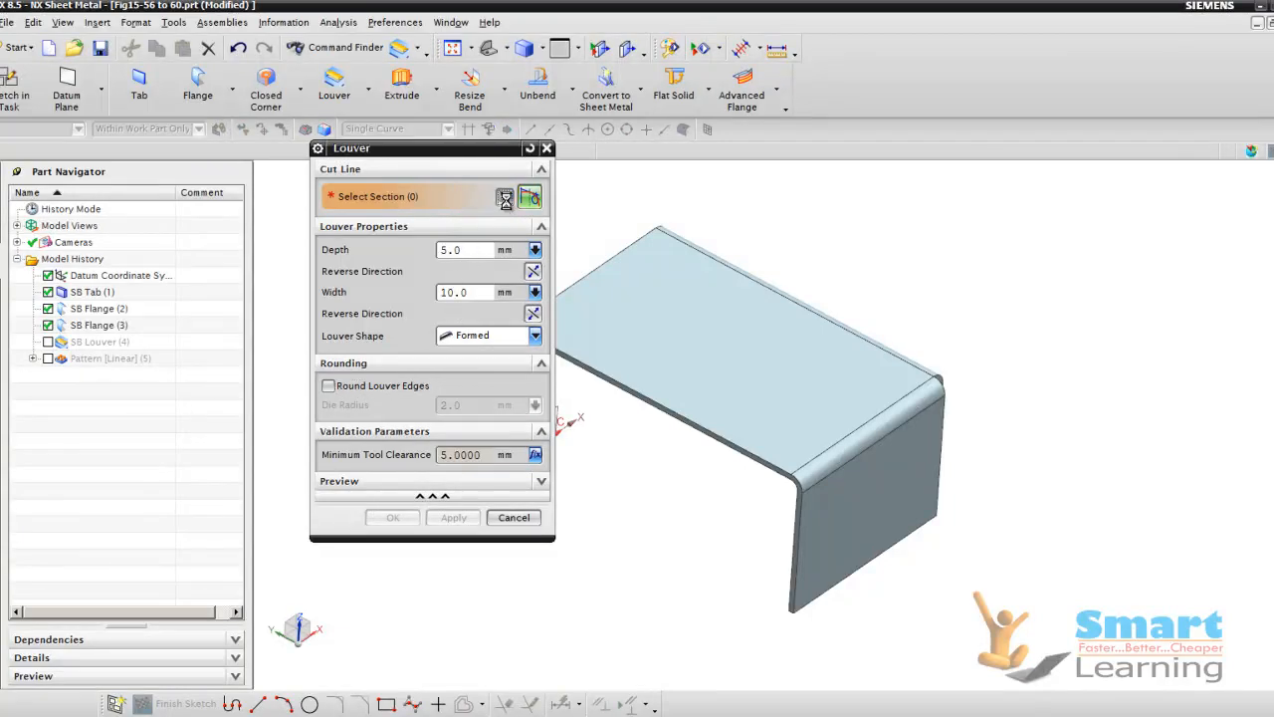
{"action": "left_click", "coordinate": [656, 313]}
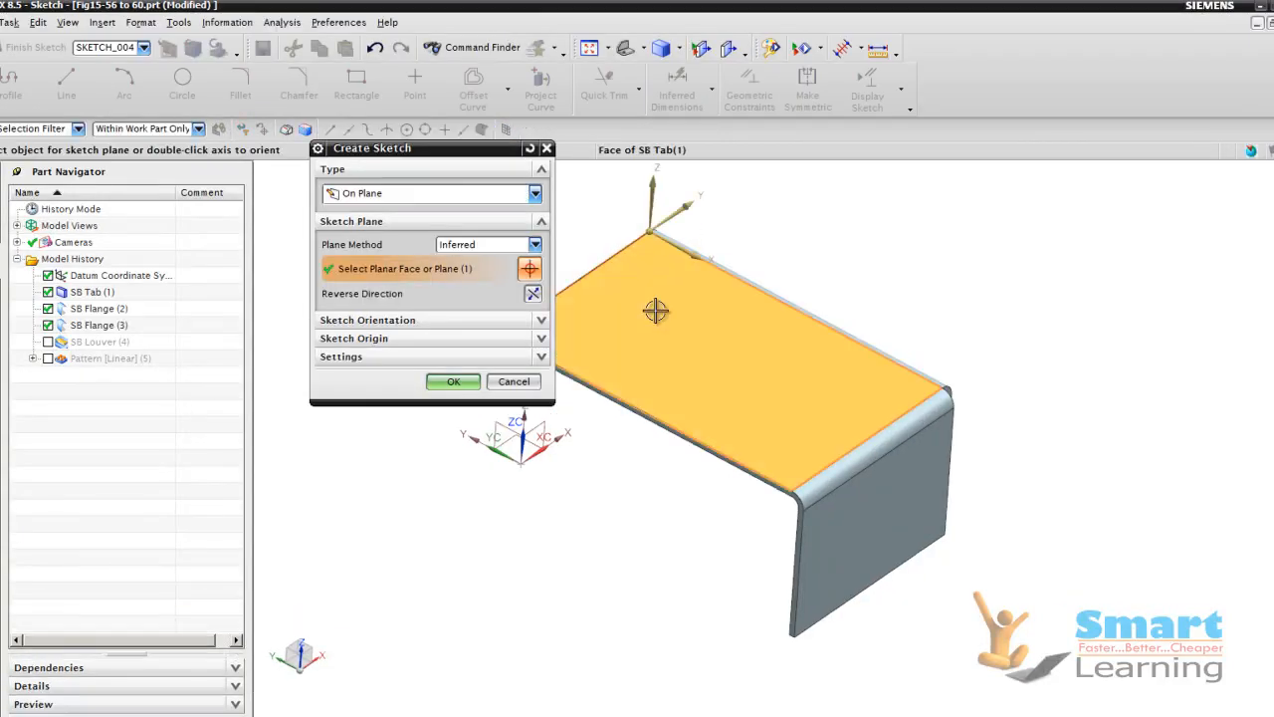
{"action": "left_click", "coordinate": [466, 383]}
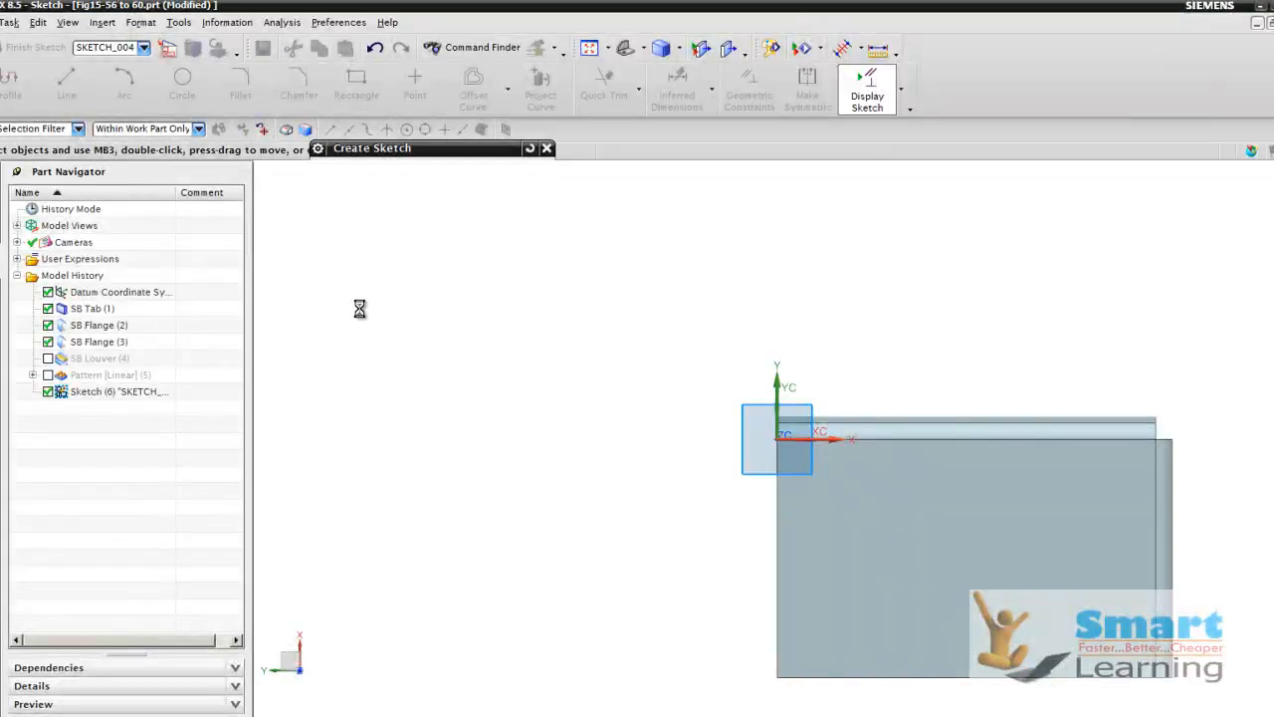
Step: Sketch a vertical cut line about 38 mm long, starting about 17 mm below the sketch's X axis, and finish the sketch
{"action": "left_click", "coordinate": [66, 84]}
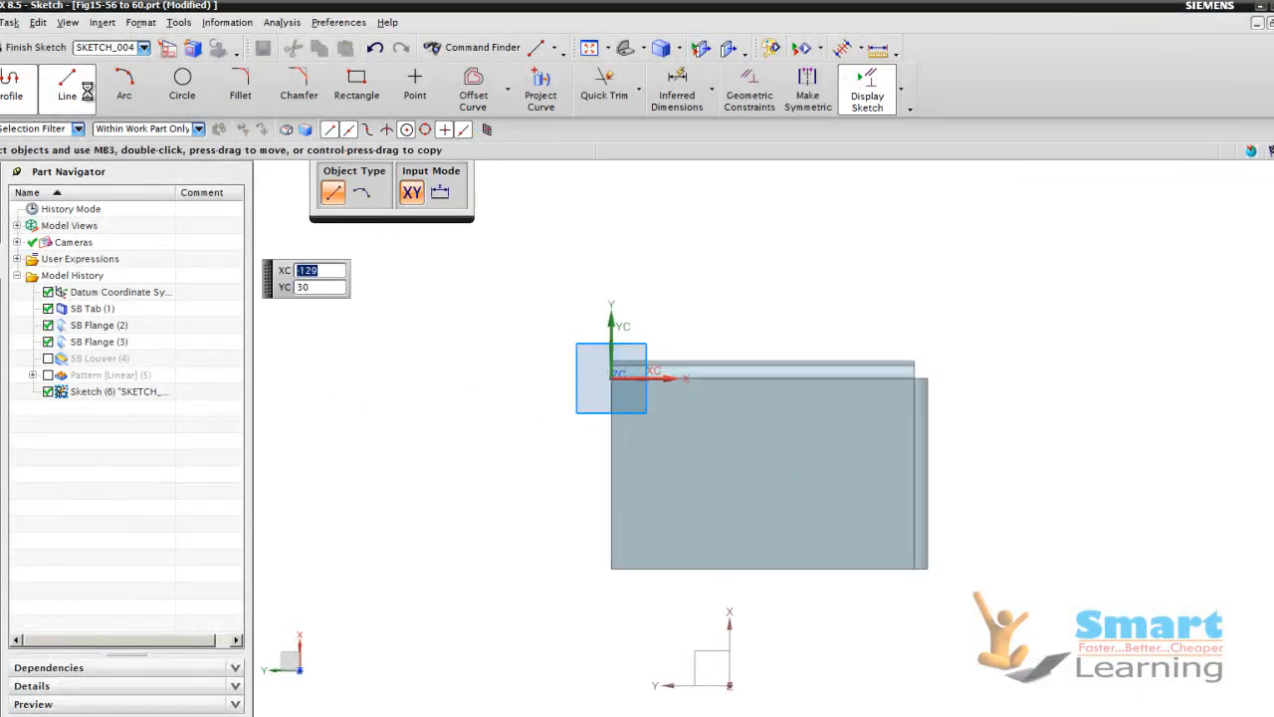
{"action": "left_click", "coordinate": [650, 423]}
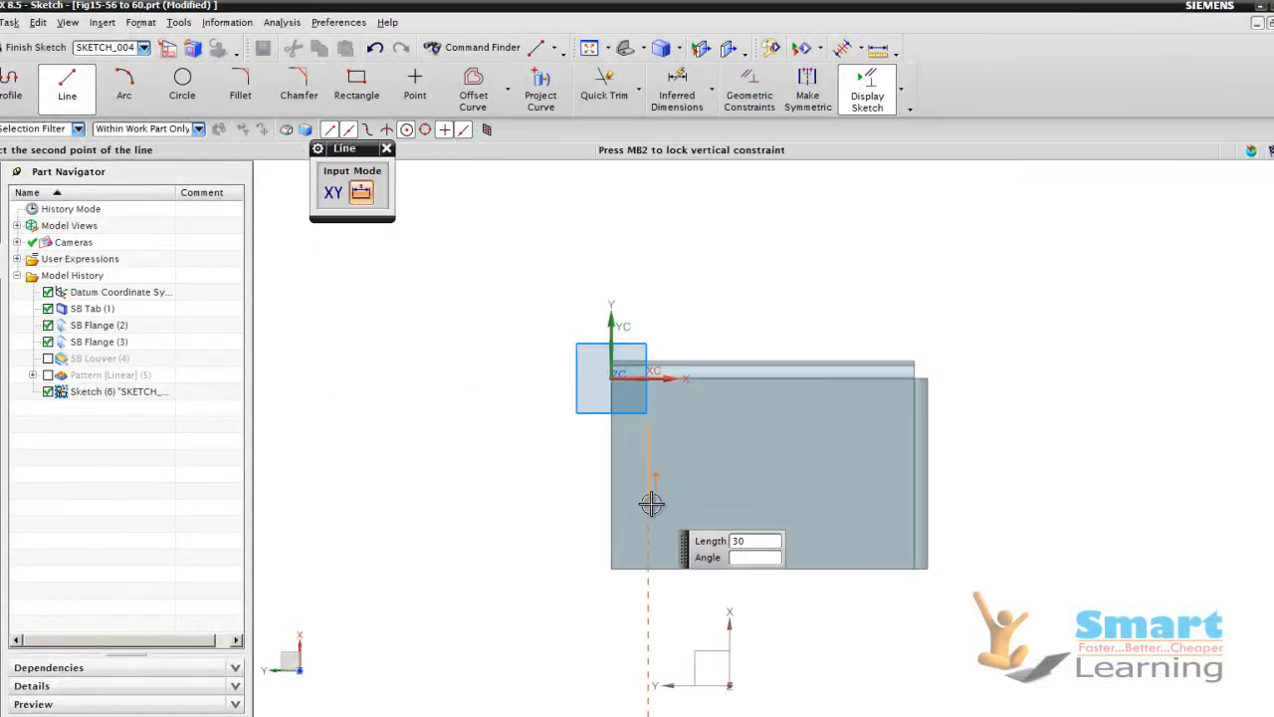
{"action": "left_click", "coordinate": [651, 523]}
{"action": "key", "text": "Escape"}
{"action": "scroll", "coordinate": [733, 486], "scroll_direction": "up", "scroll_amount": 1}
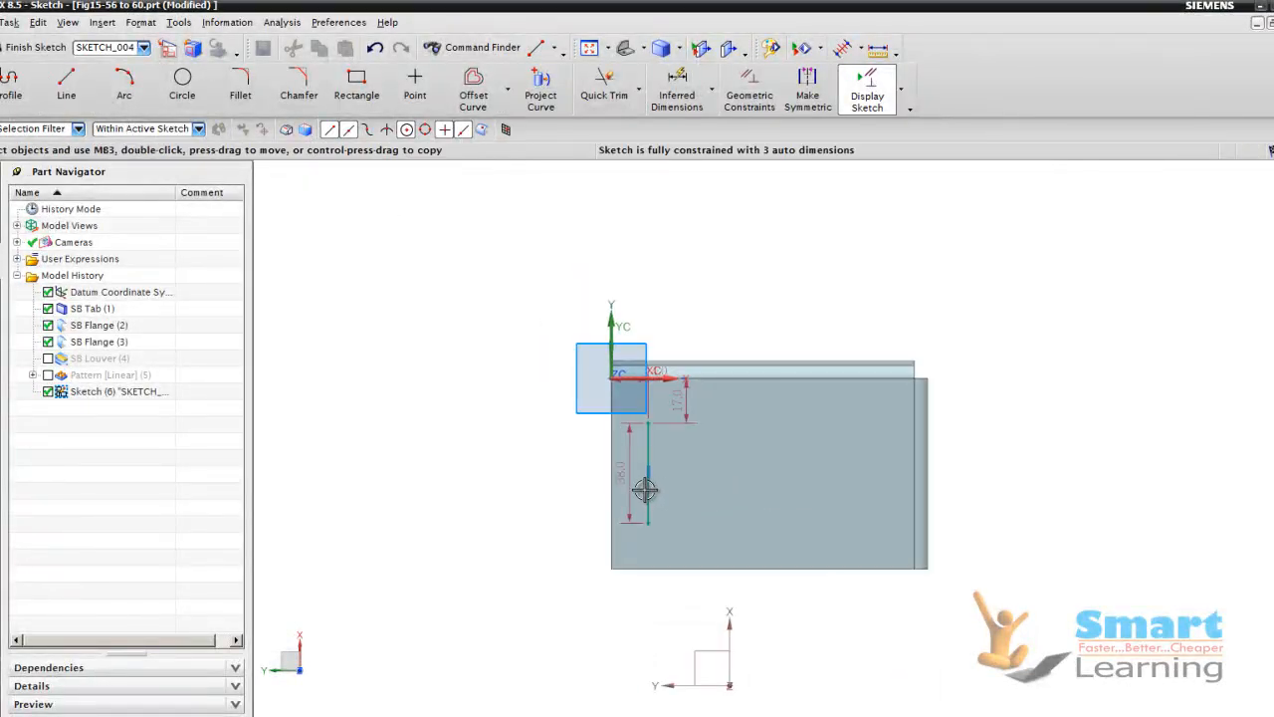
{"action": "left_click", "coordinate": [34, 47]}
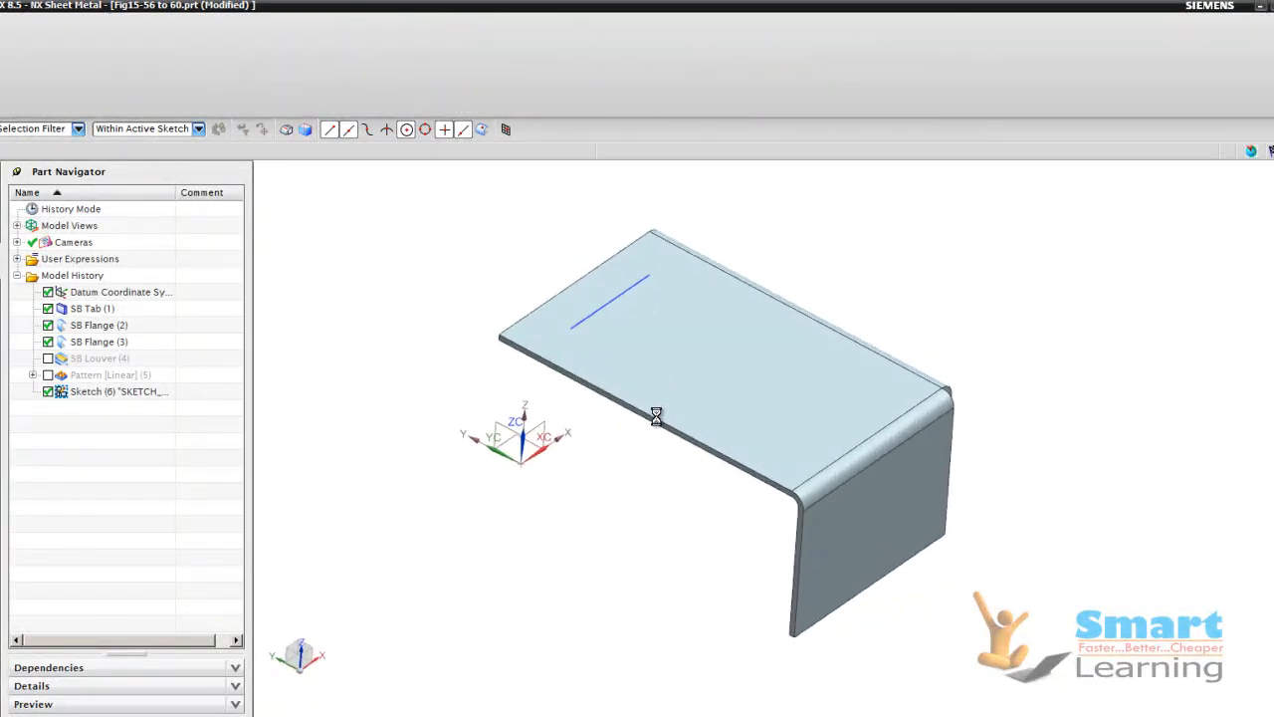
Step: Set the louver's depth to 6 mm and its width to 12 mm
{"action": "scroll", "coordinate": [627, 329], "scroll_direction": "up", "scroll_amount": 3}
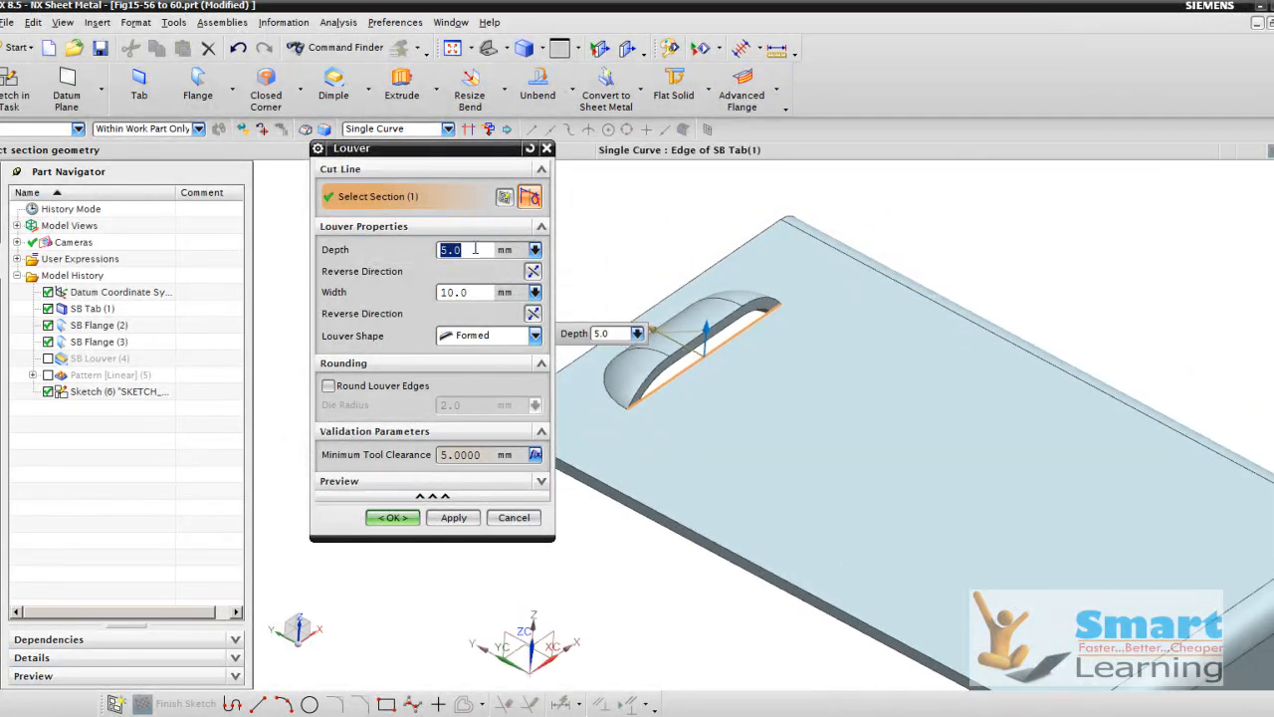
{"action": "type", "text": "6"}
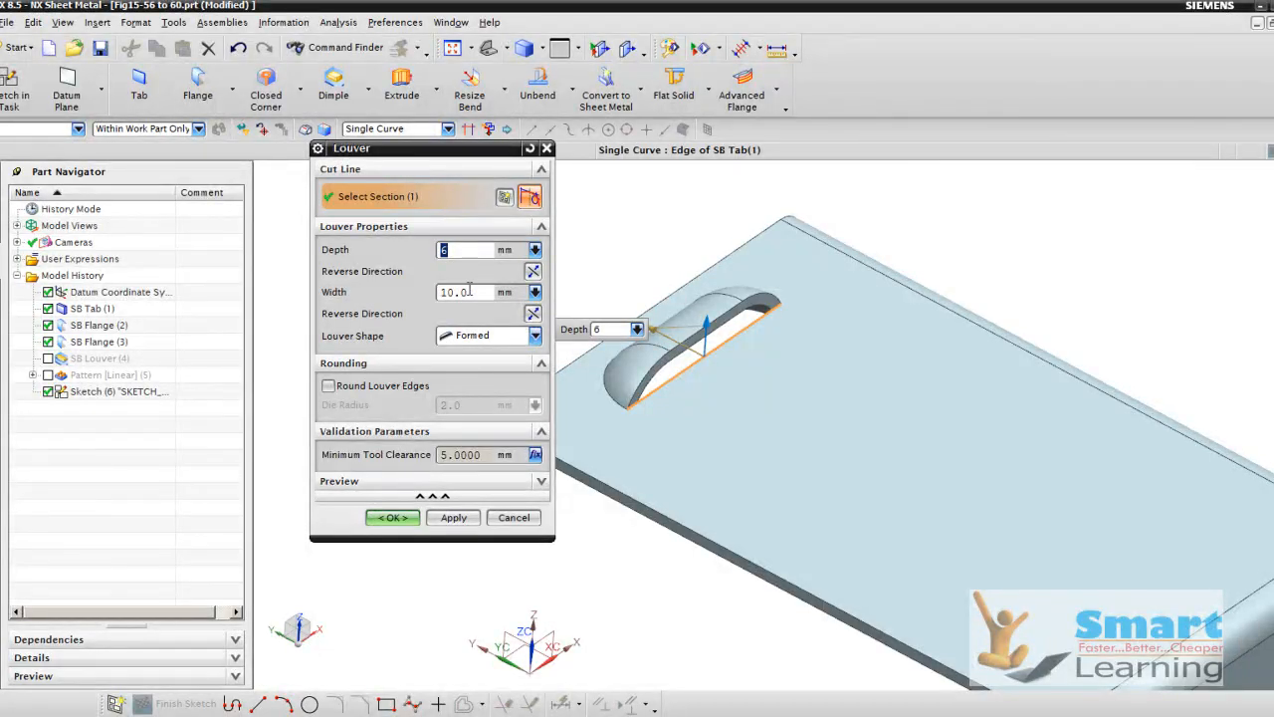
{"action": "left_click", "coordinate": [469, 291]}
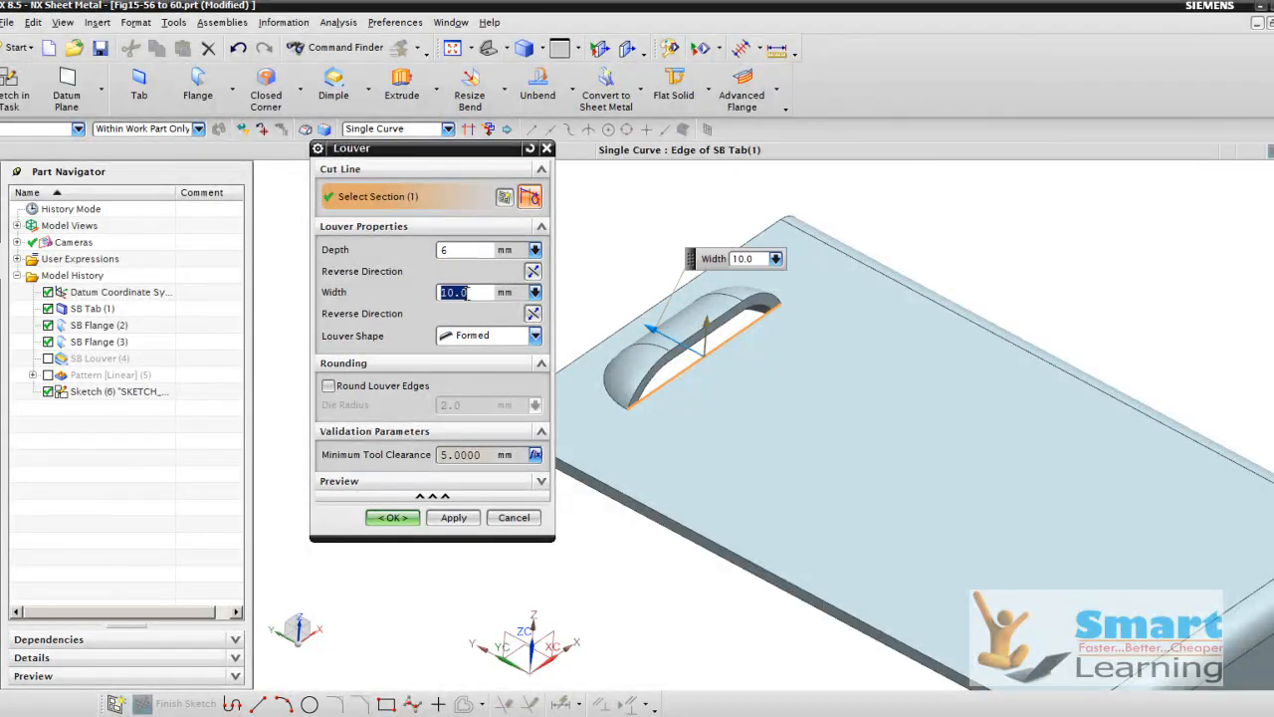
{"action": "type", "text": "12"}
{"action": "key", "text": "Return"}
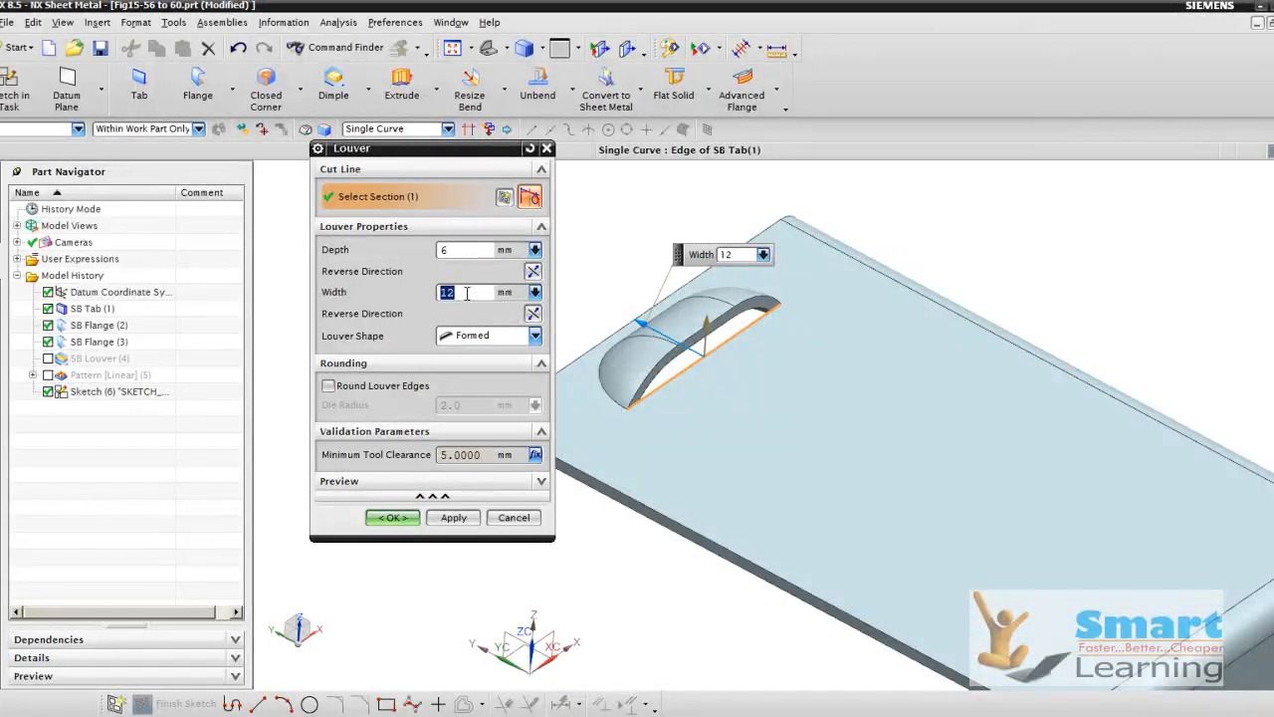
Step: Try the Lanced louver shape and return to Formed
{"action": "left_click", "coordinate": [461, 341]}
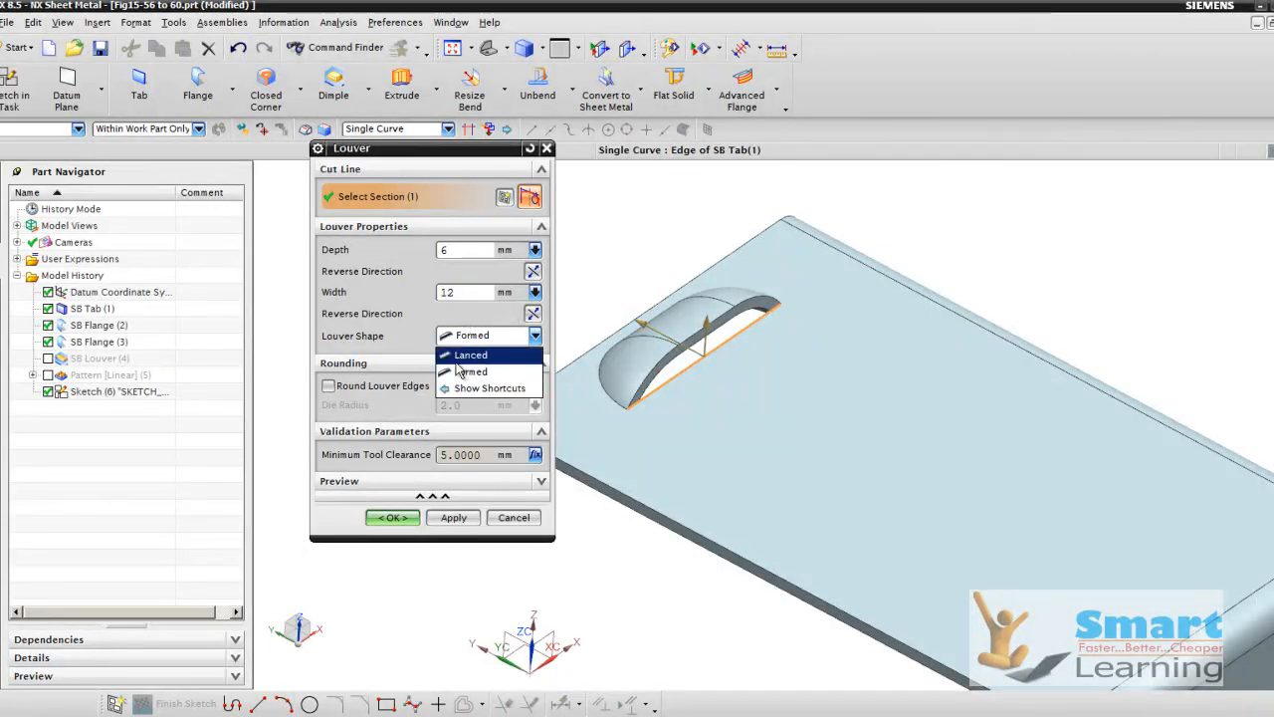
{"action": "left_click", "coordinate": [460, 353]}
{"action": "left_click", "coordinate": [466, 343]}
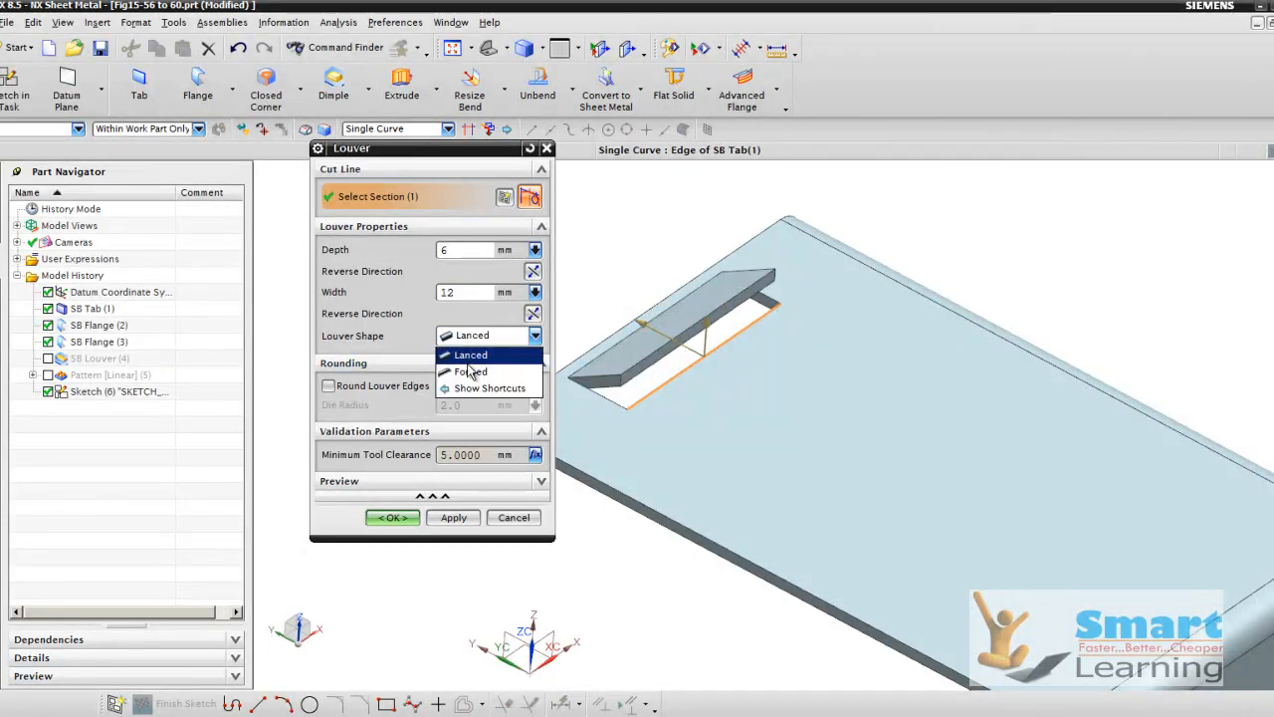
{"action": "left_click", "coordinate": [467, 370]}
Step: Enable Round Louver Edges and set the die radius to 3.5 mm
{"action": "left_click", "coordinate": [327, 387]}
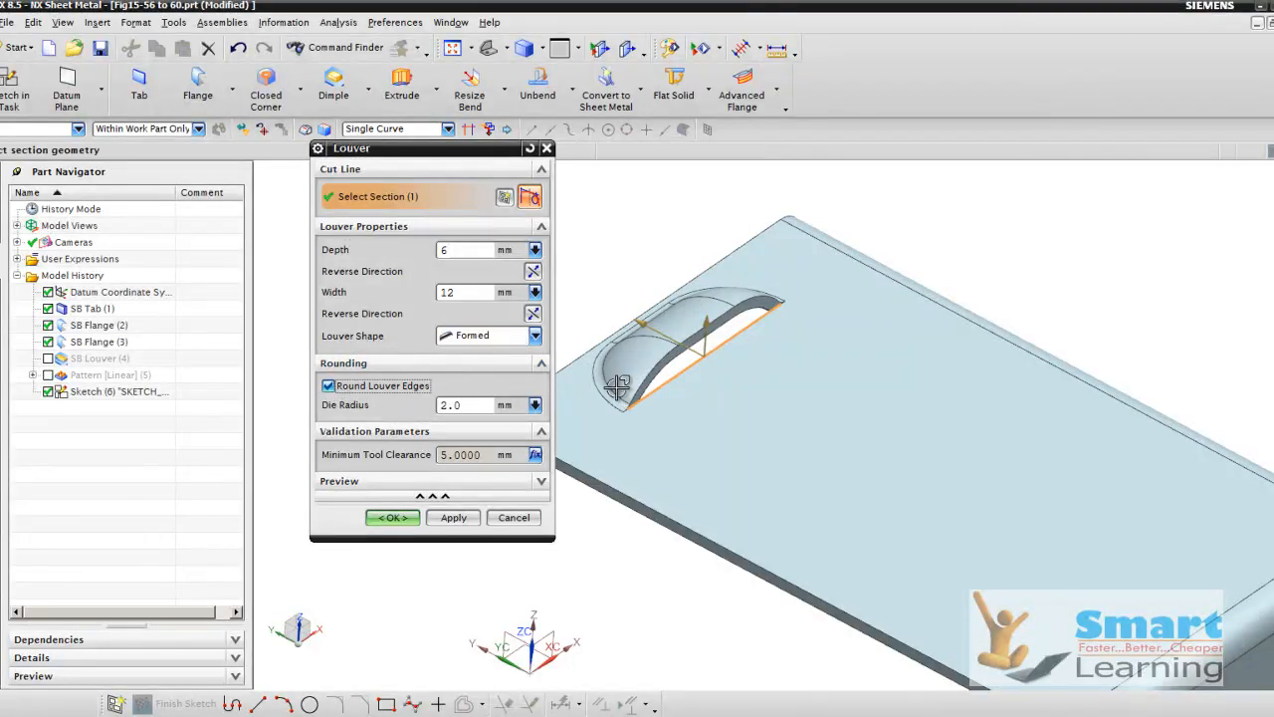
{"action": "scroll", "coordinate": [609, 397], "scroll_direction": "up", "scroll_amount": 5}
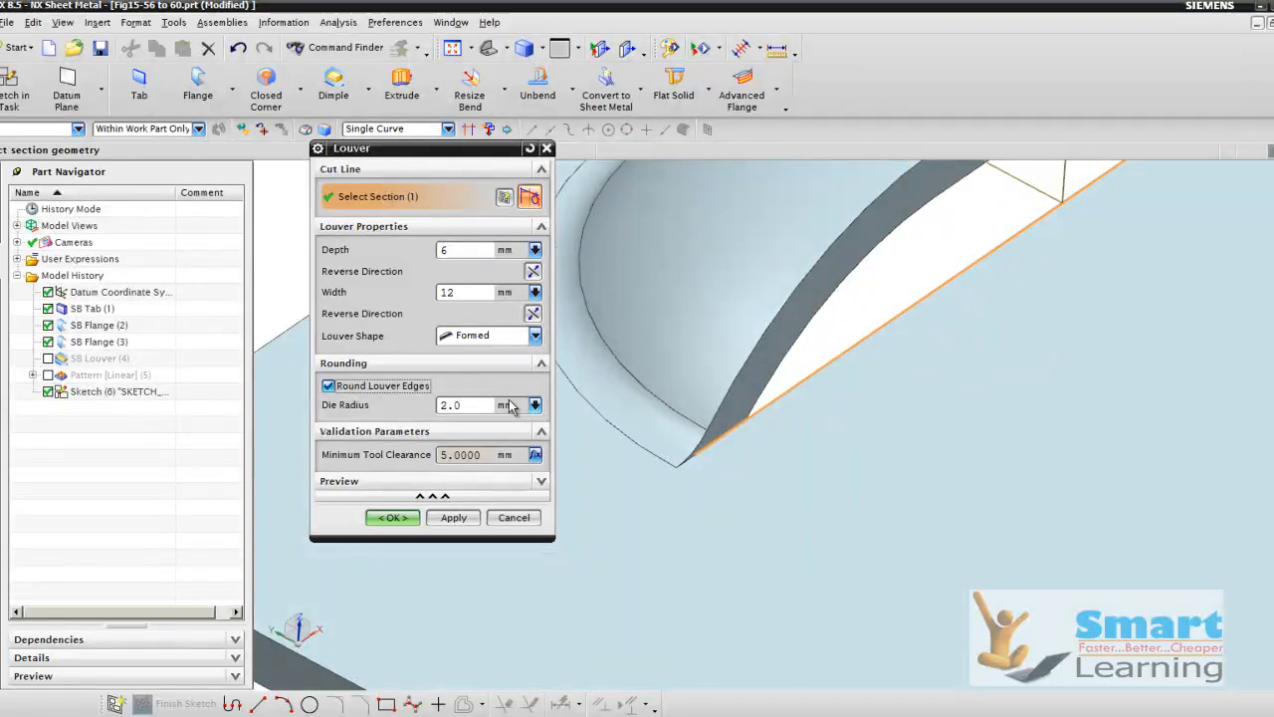
{"action": "left_click", "coordinate": [464, 406]}
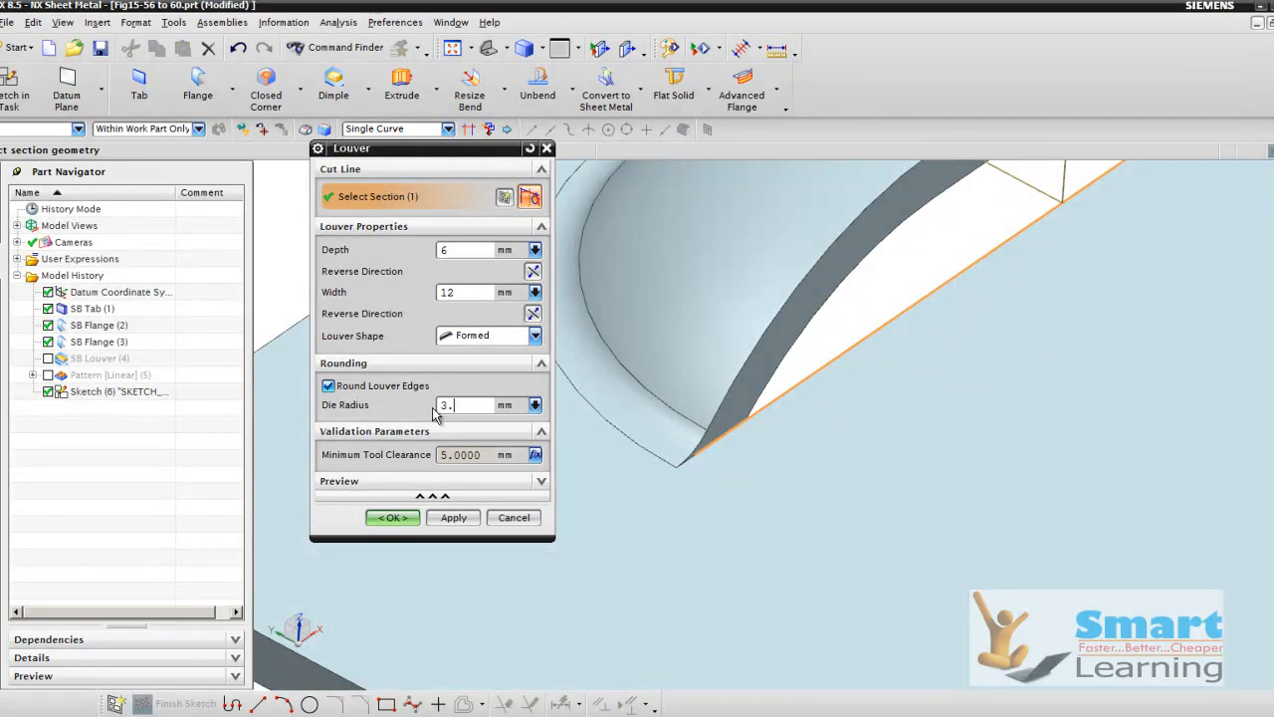
{"action": "key", "text": "Return"}
{"action": "scroll", "coordinate": [640, 426], "scroll_direction": "down", "scroll_amount": 5}
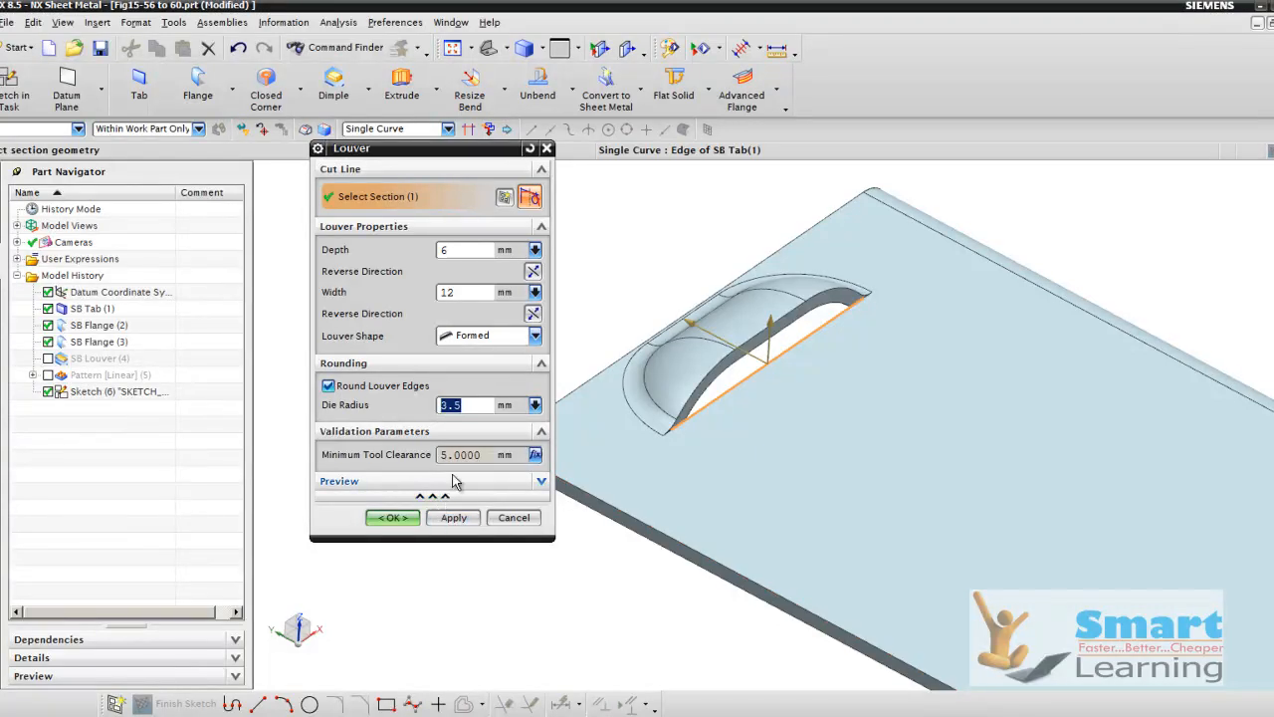
Step: Set the louver's width to 11 mm and create the louver
{"action": "left_click", "coordinate": [461, 295]}
{"action": "type", "text": "1"}
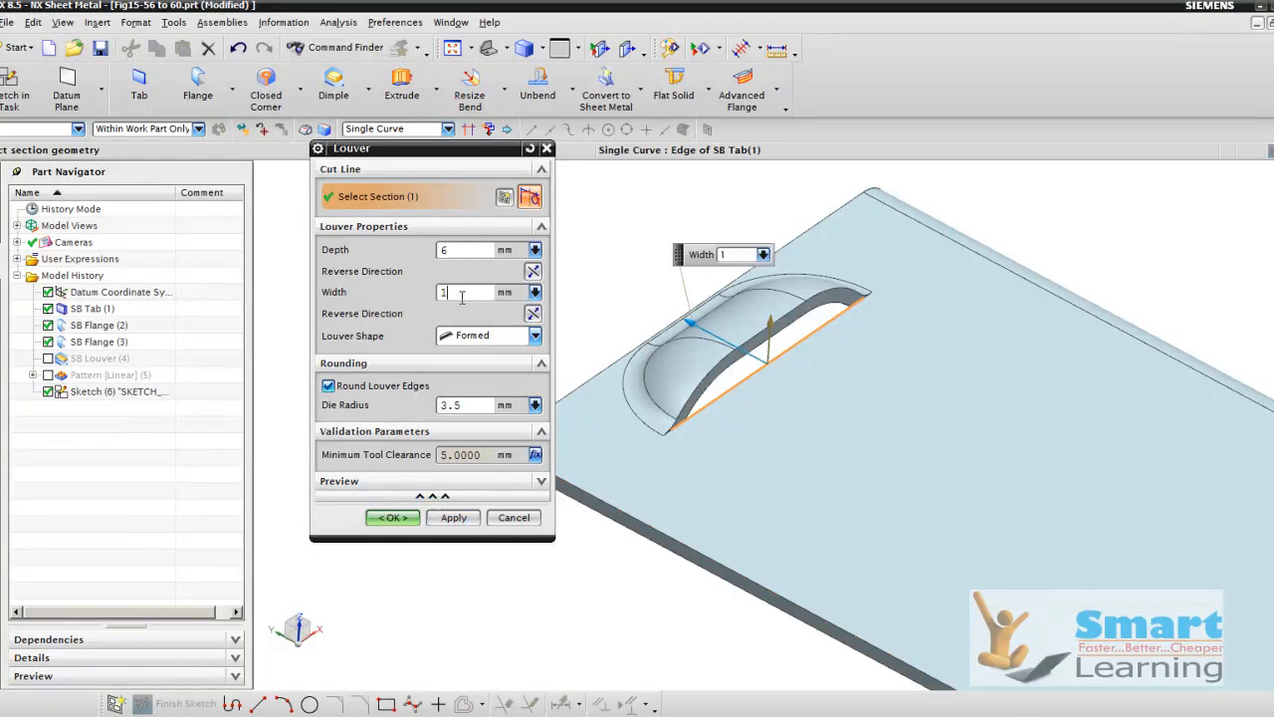
{"action": "type", "text": "1"}
{"action": "left_click", "coordinate": [409, 519]}
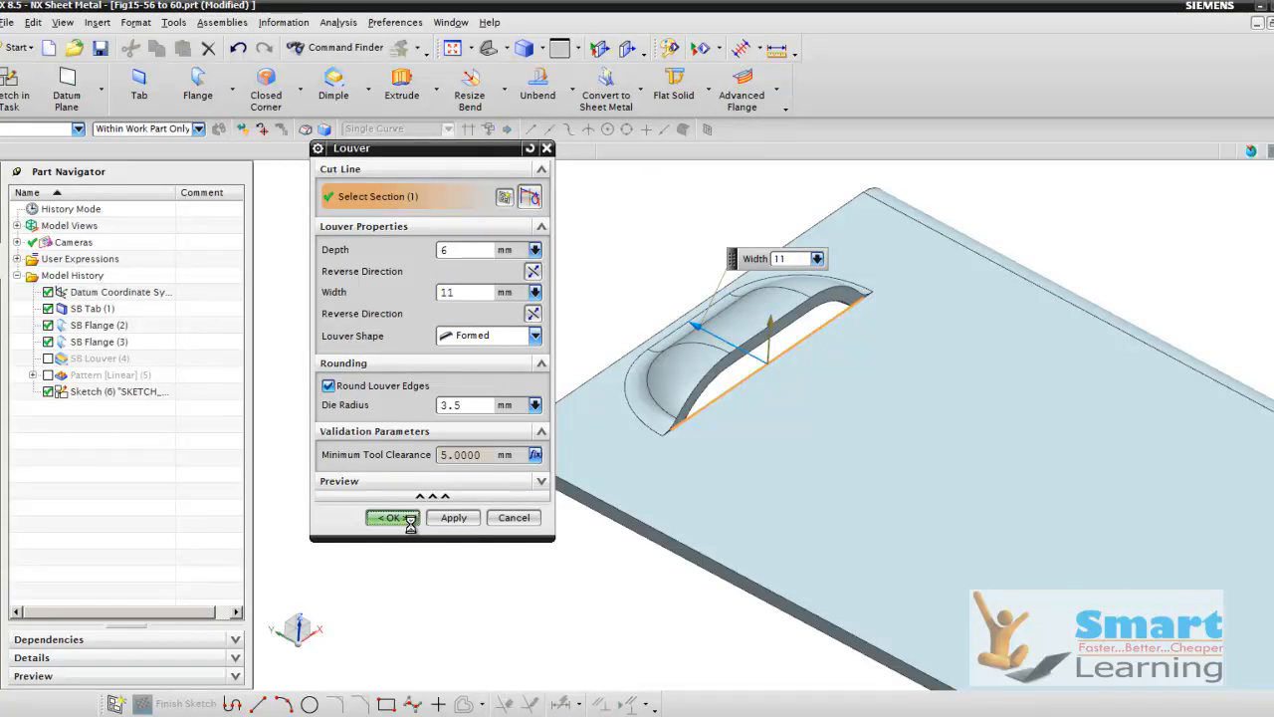
{"action": "scroll", "coordinate": [443, 380], "scroll_direction": "down", "scroll_amount": 3}
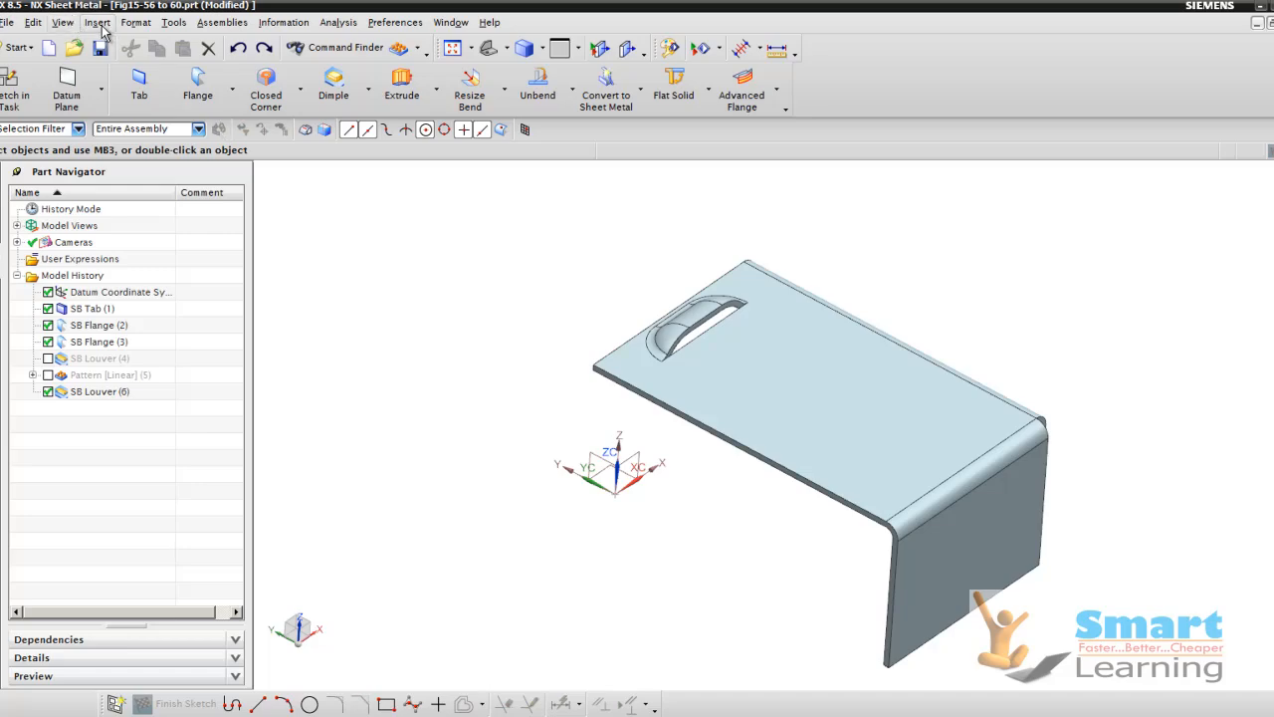
Step: Start a Pattern Feature and select the new rounded louver as the feature to pattern
{"action": "left_click", "coordinate": [98, 23]}
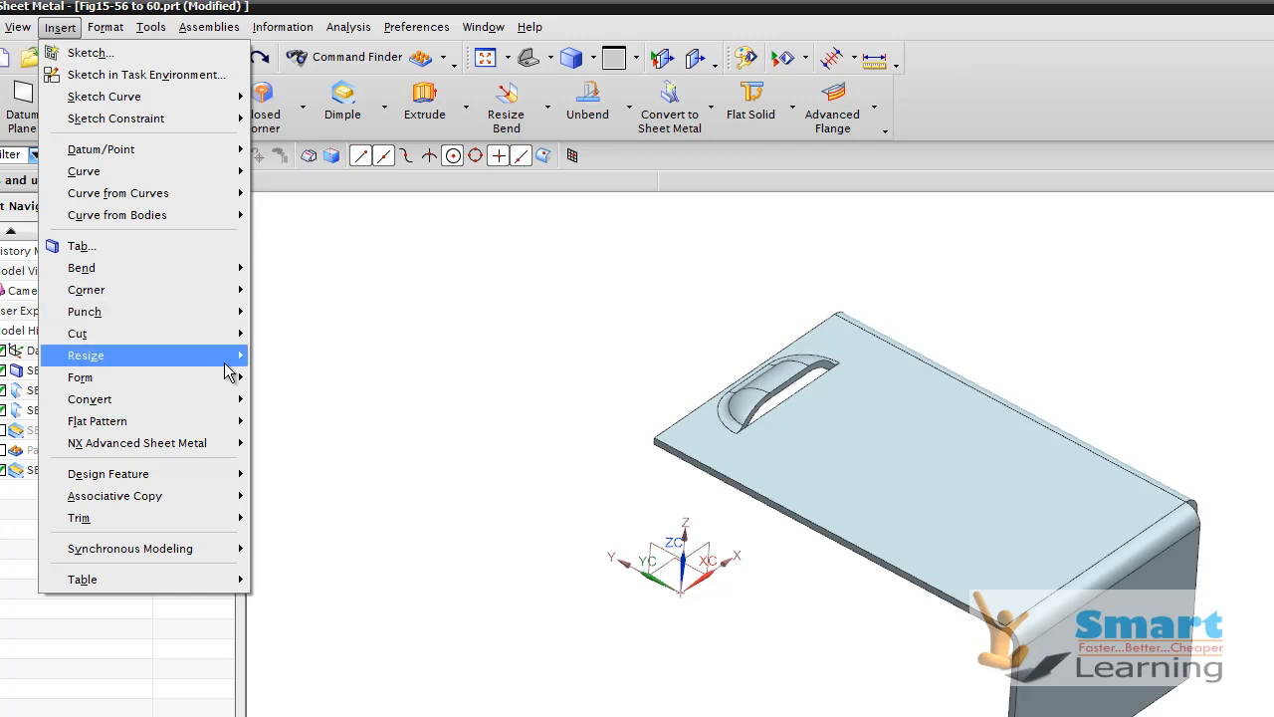
{"action": "mouse_move", "coordinate": [232, 411]}
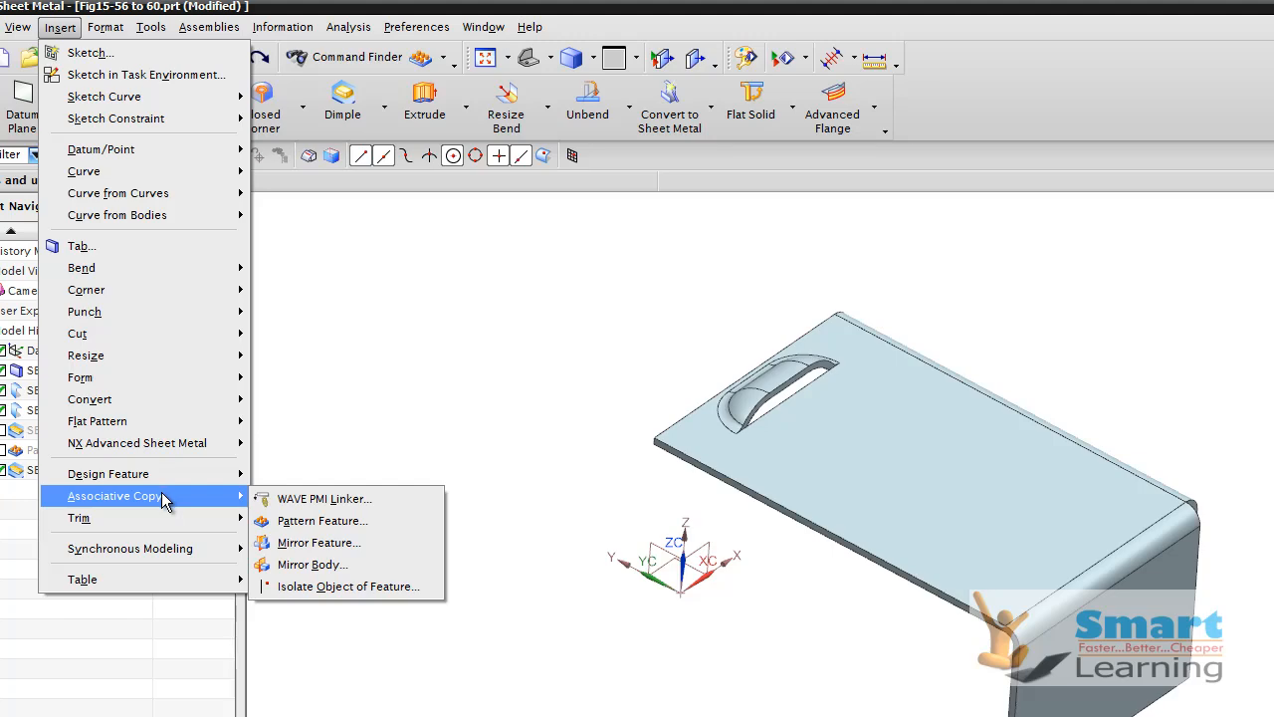
{"action": "left_click", "coordinate": [316, 522]}
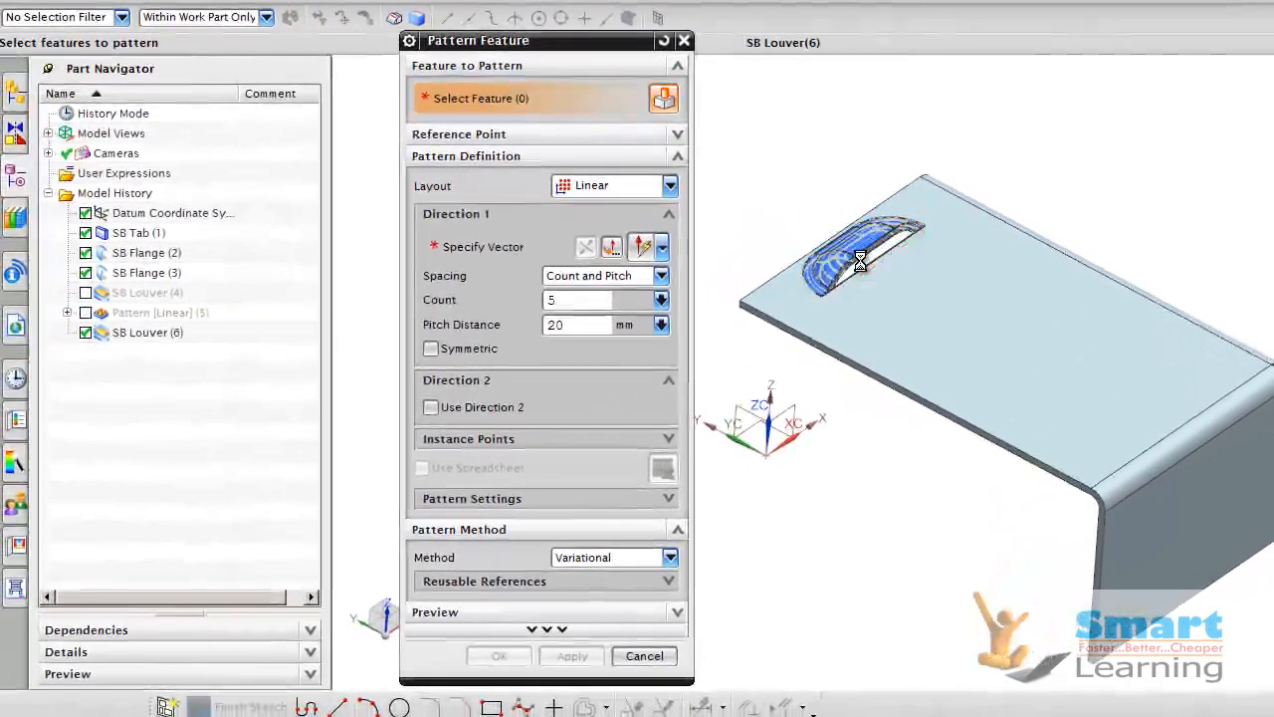
{"action": "left_click", "coordinate": [782, 295]}
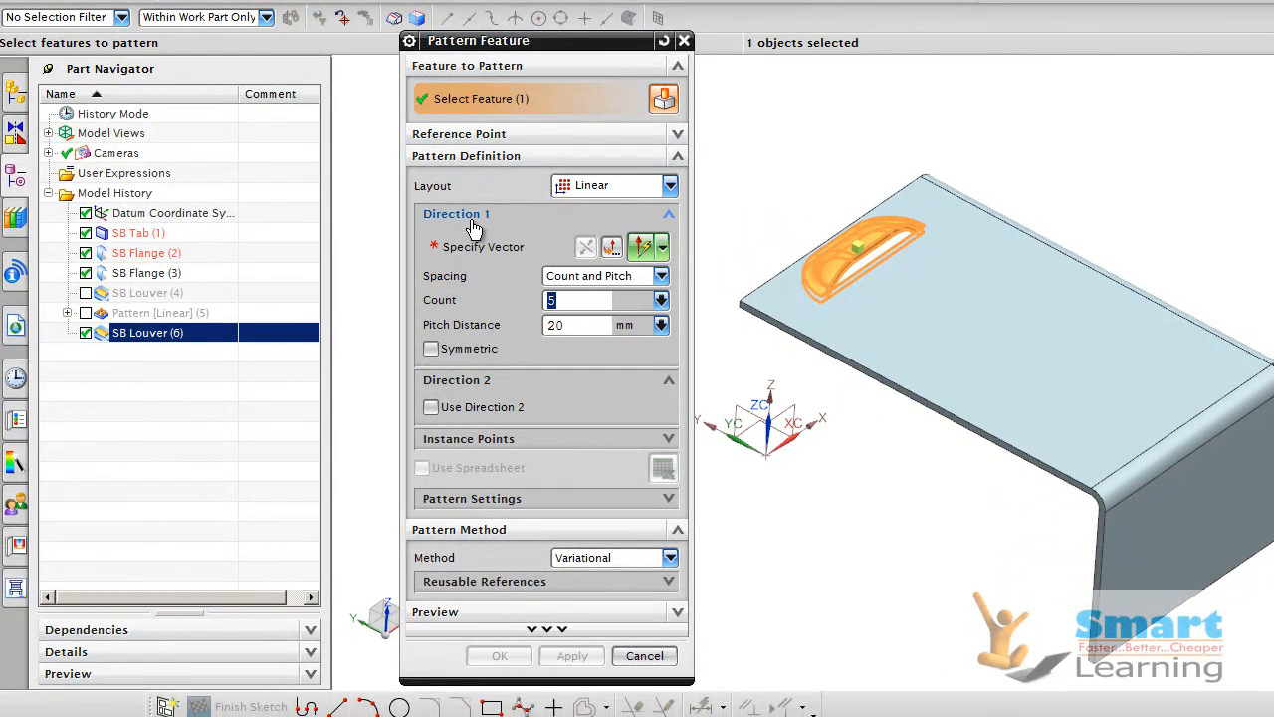
Step: Keep the Linear layout and set its direction along the tab's long edge, reversed so the instances run toward the flange
{"action": "left_click", "coordinate": [597, 186]}
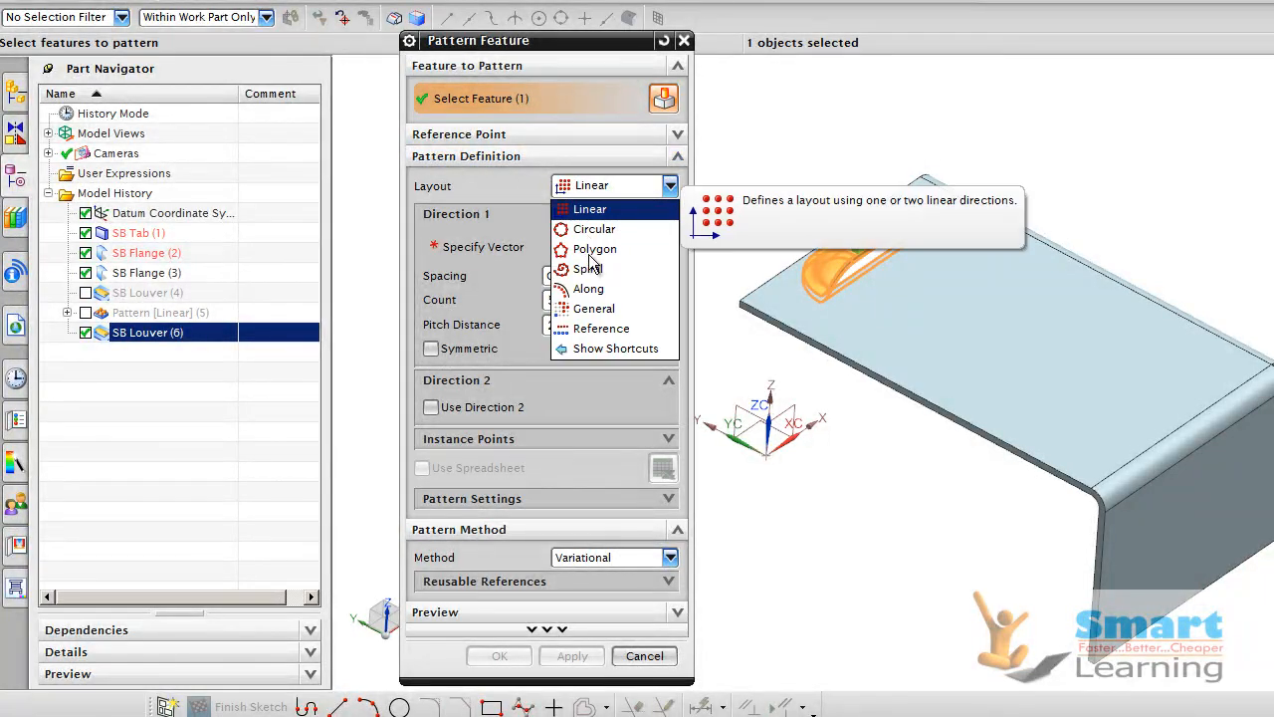
{"action": "left_click", "coordinate": [590, 209]}
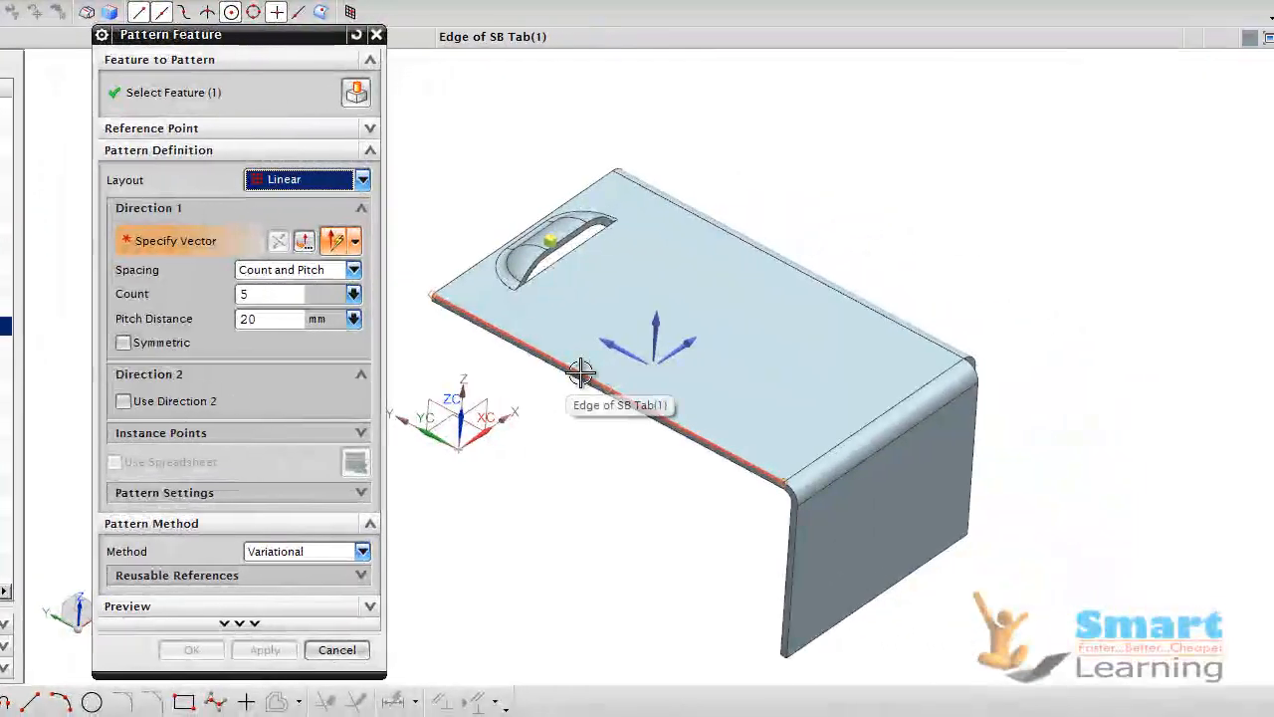
{"action": "left_click", "coordinate": [891, 379]}
{"action": "scroll", "coordinate": [865, 238], "scroll_direction": "down", "scroll_amount": 2}
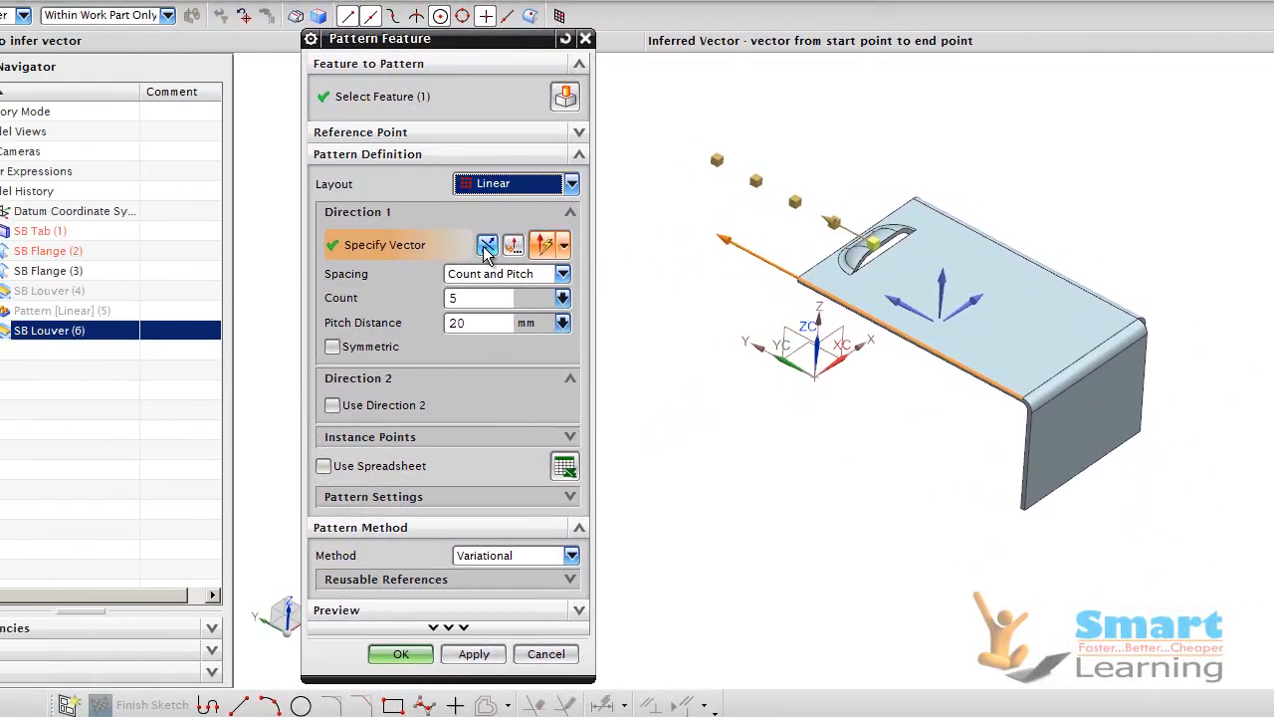
{"action": "left_click", "coordinate": [486, 246]}
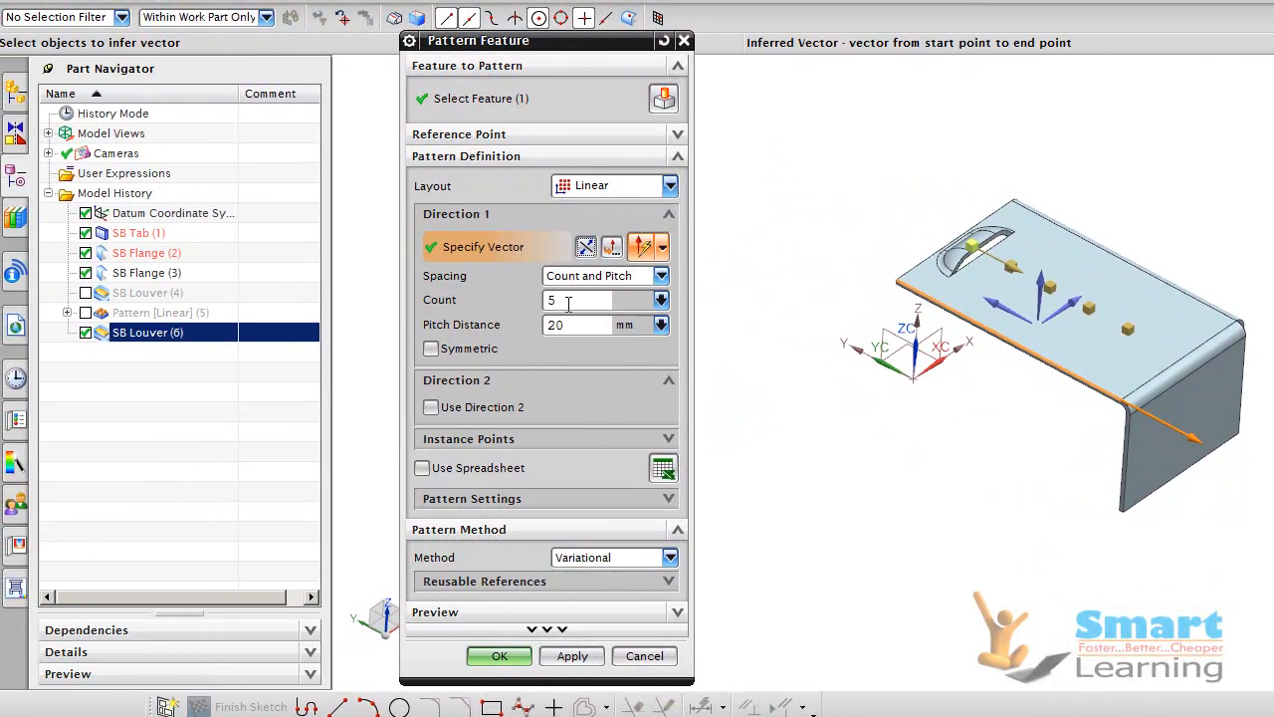
Step: Create the linear pattern of the rounded louver with a count of 5 and a pitch distance of 20 mm
{"action": "double_click", "coordinate": [568, 304]}
{"action": "double_click", "coordinate": [571, 324]}
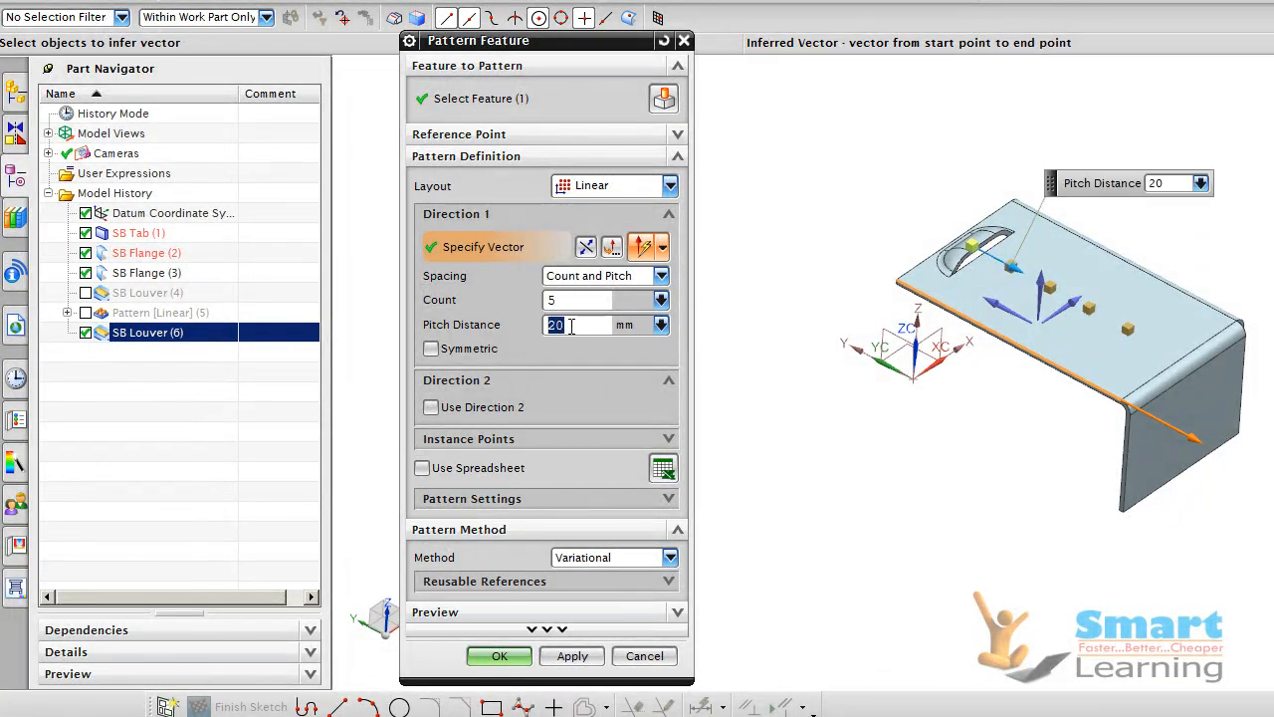
{"action": "scroll", "coordinate": [995, 295], "scroll_direction": "up", "scroll_amount": 2}
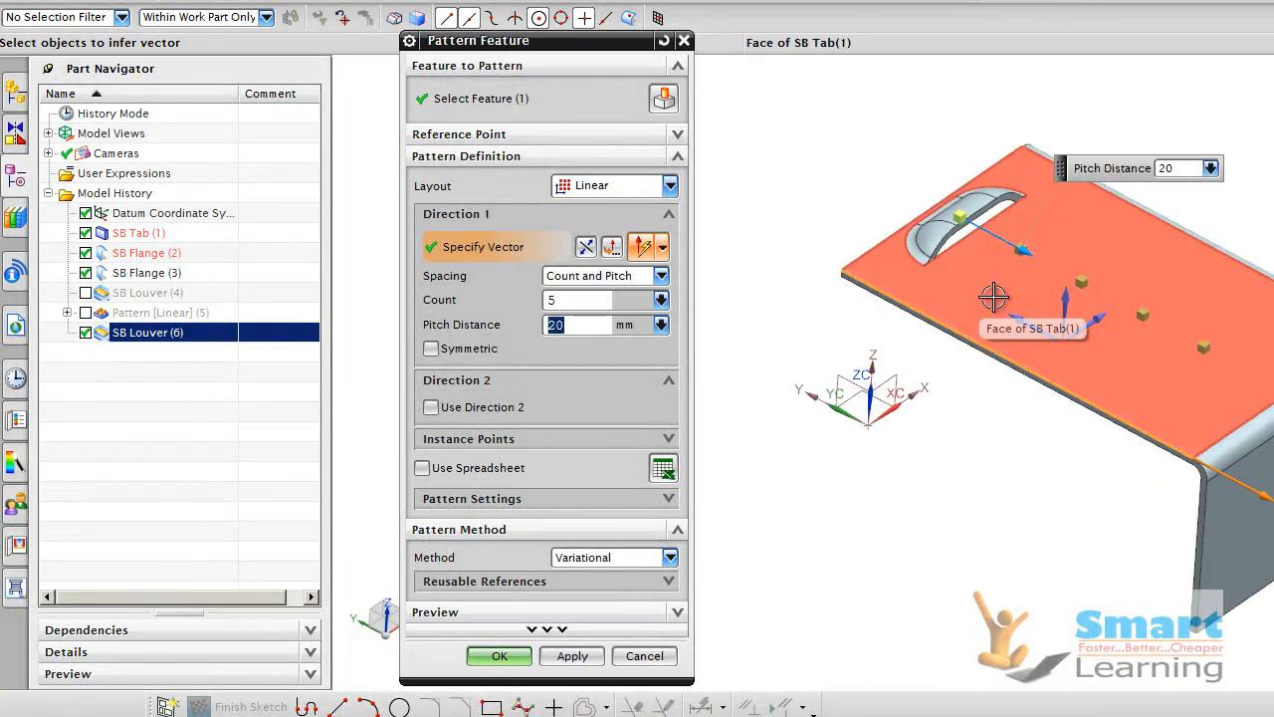
{"action": "left_click", "coordinate": [500, 657]}
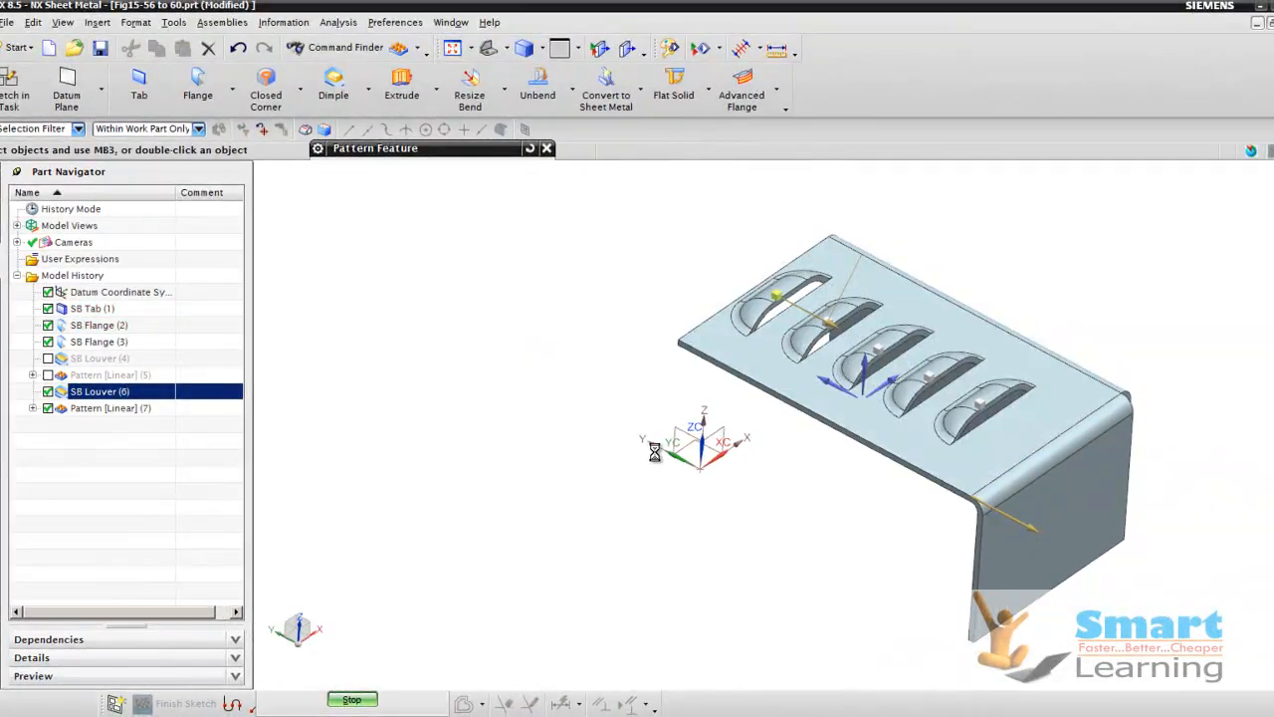
{"action": "scroll", "coordinate": [935, 326], "scroll_direction": "up", "scroll_amount": 5}
{"action": "scroll", "coordinate": [648, 364], "scroll_direction": "down", "scroll_amount": 6}
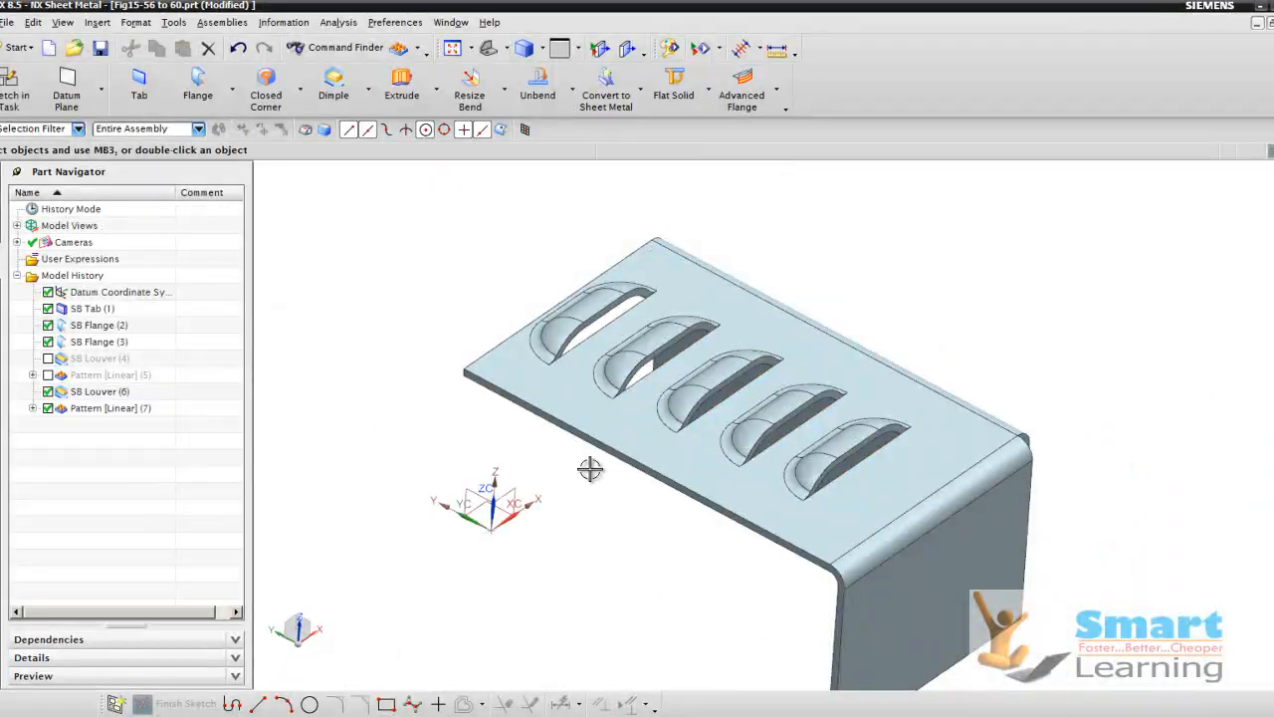
{"action": "mouse_move", "coordinate": [591, 464]}
{"action": "middle_mouse_down"}
{"action": "mouse_move", "coordinate": [611, 540]}
{"action": "mouse_move", "coordinate": [606, 464]}
{"action": "mouse_move", "coordinate": [588, 481]}
{"action": "middle_mouse_up"}
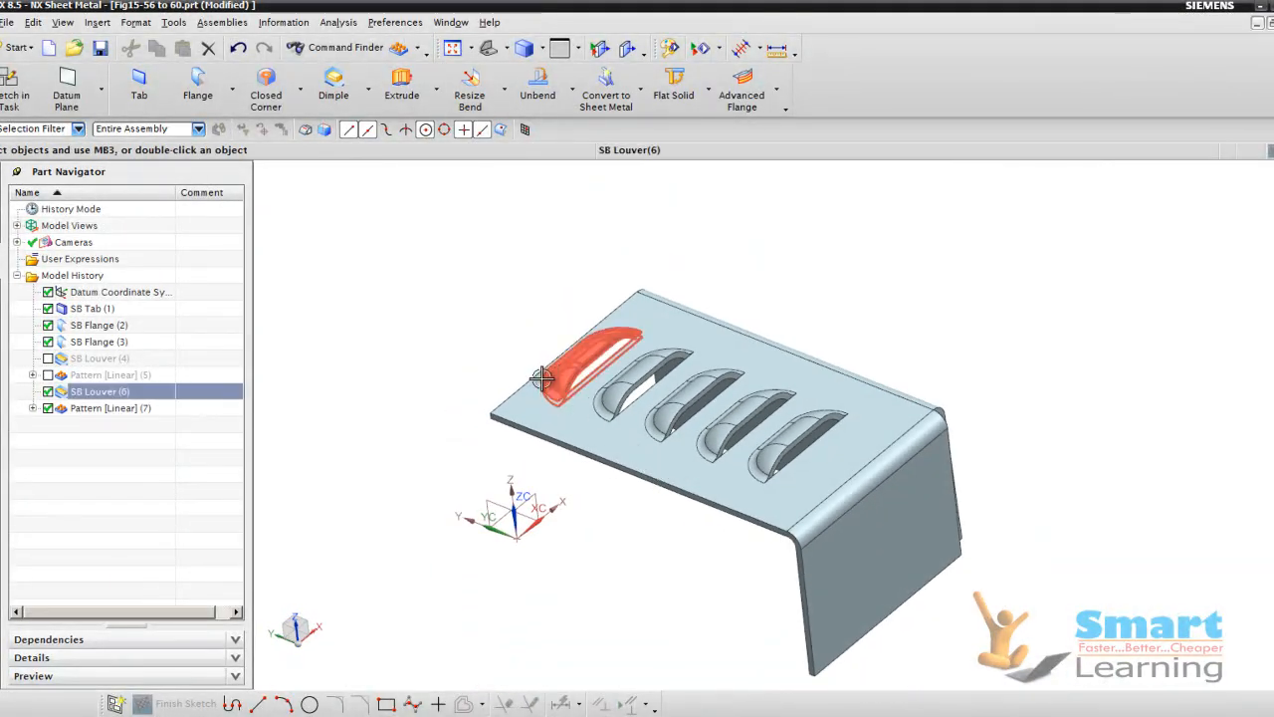
{"action": "scroll", "coordinate": [537, 377], "scroll_direction": "down", "scroll_amount": 1}
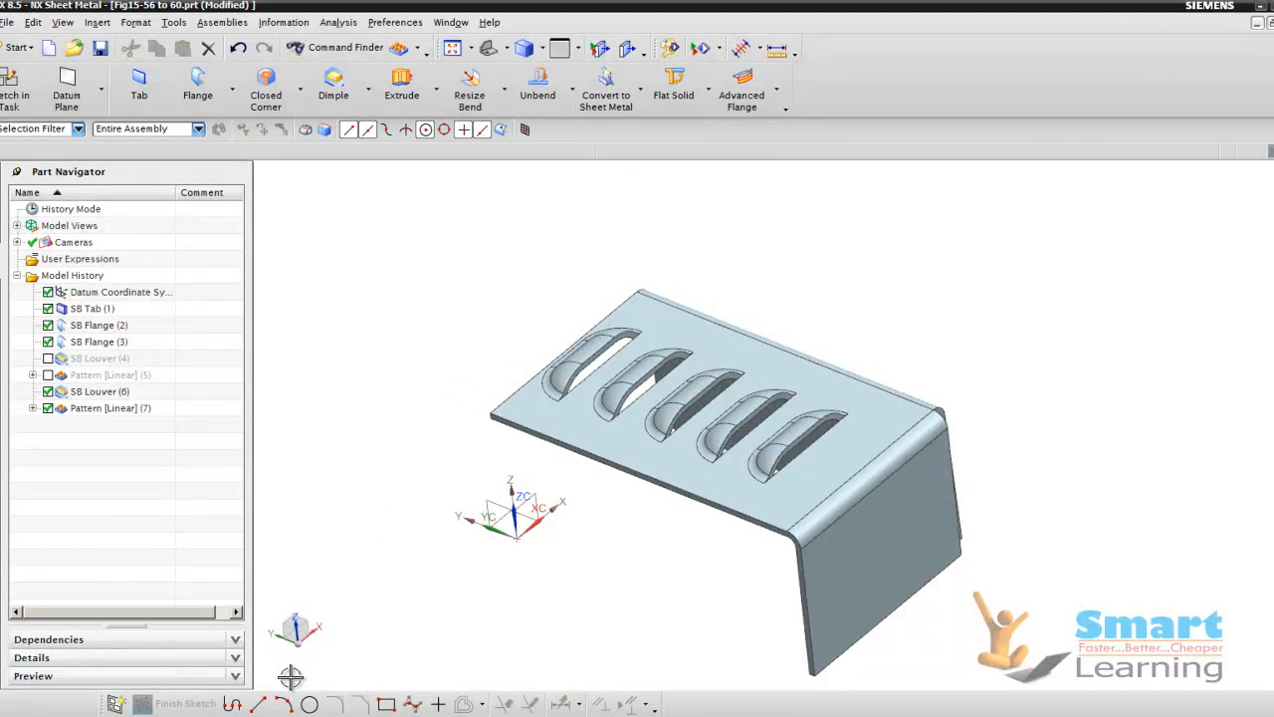
Step: Switch to the PowerPoint slide show and view the slide on creating louvers
{"action": "left_click", "coordinate": [378, 703]}
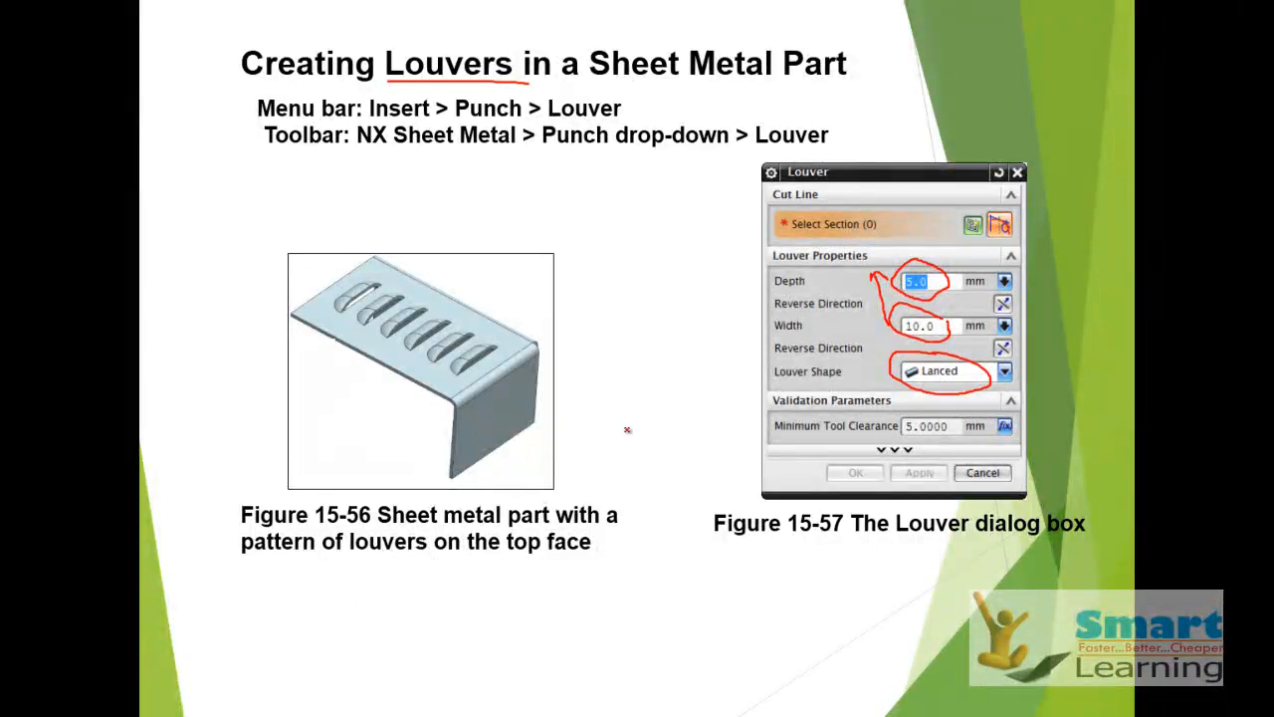
{"action": "left_click", "coordinate": [628, 429]}
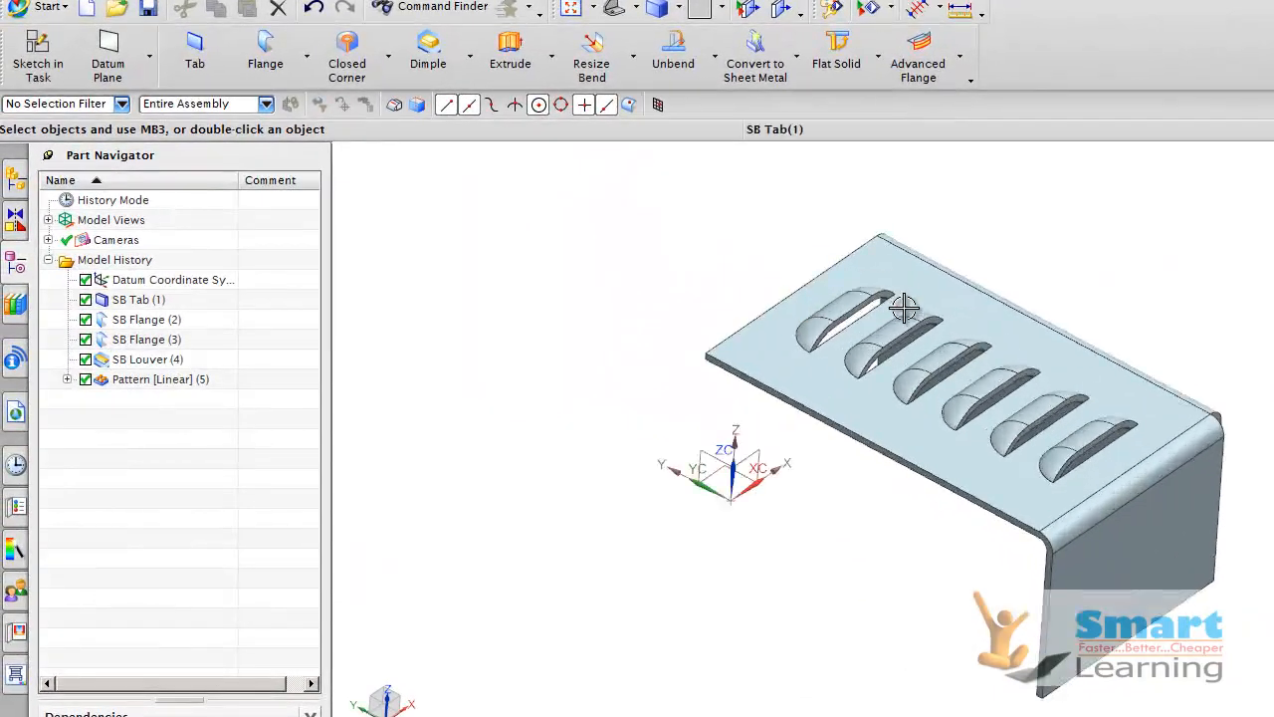
Step: Edit the original louver on the tab to the Lanced shape and suppress its old linear pattern
{"action": "scroll", "coordinate": [904, 308], "scroll_direction": "up", "scroll_amount": 3}
{"action": "double_click", "coordinate": [782, 318]}
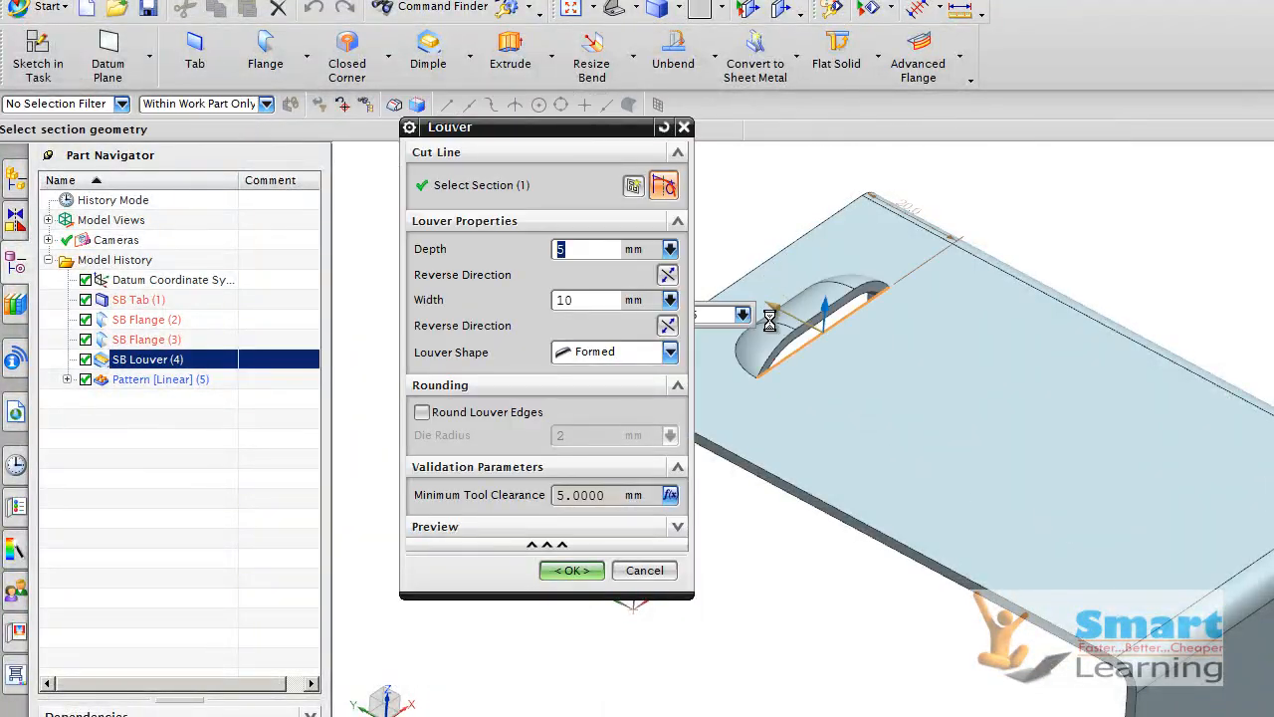
{"action": "left_click", "coordinate": [589, 355]}
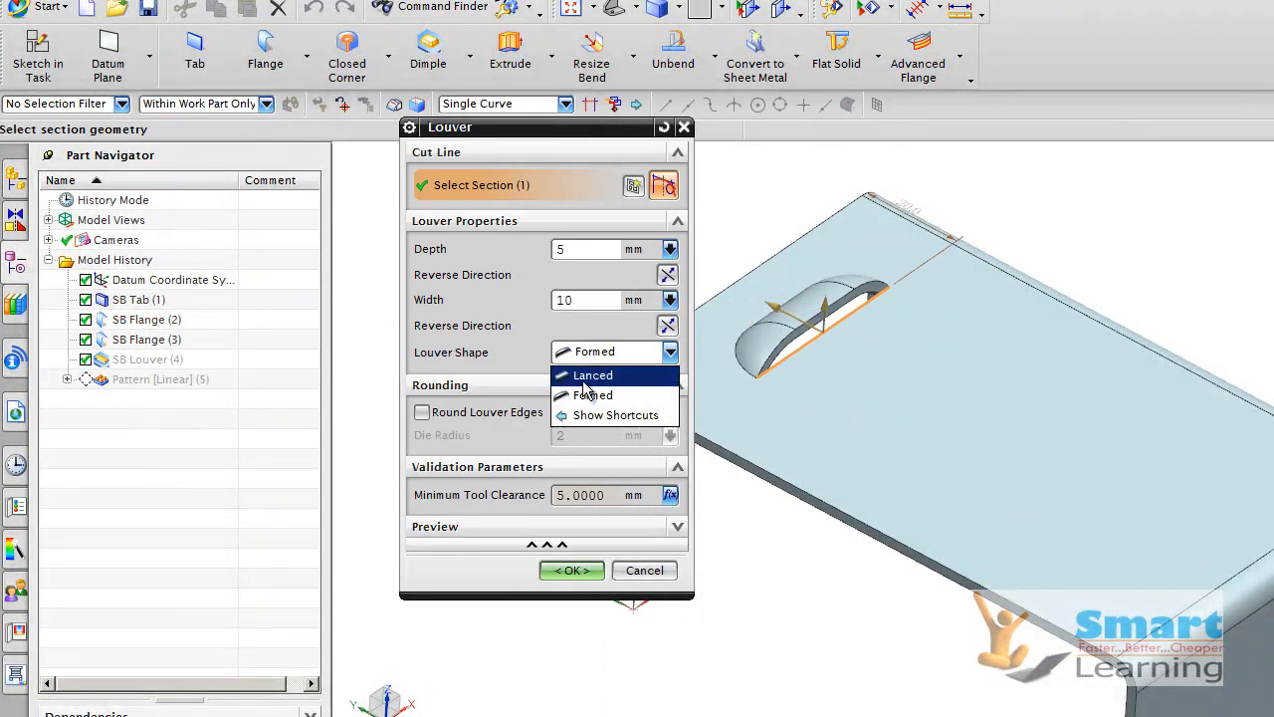
{"action": "left_click", "coordinate": [588, 377]}
{"action": "left_click", "coordinate": [571, 570]}
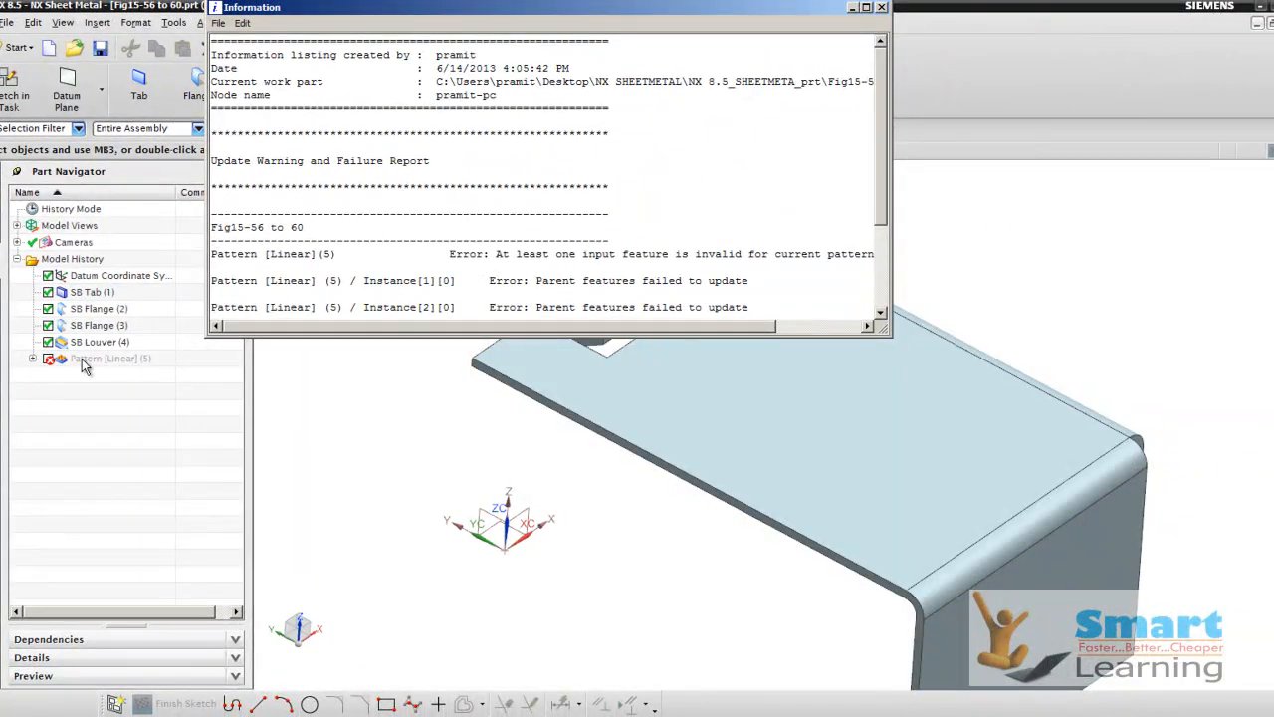
{"action": "left_click", "coordinate": [882, 8]}
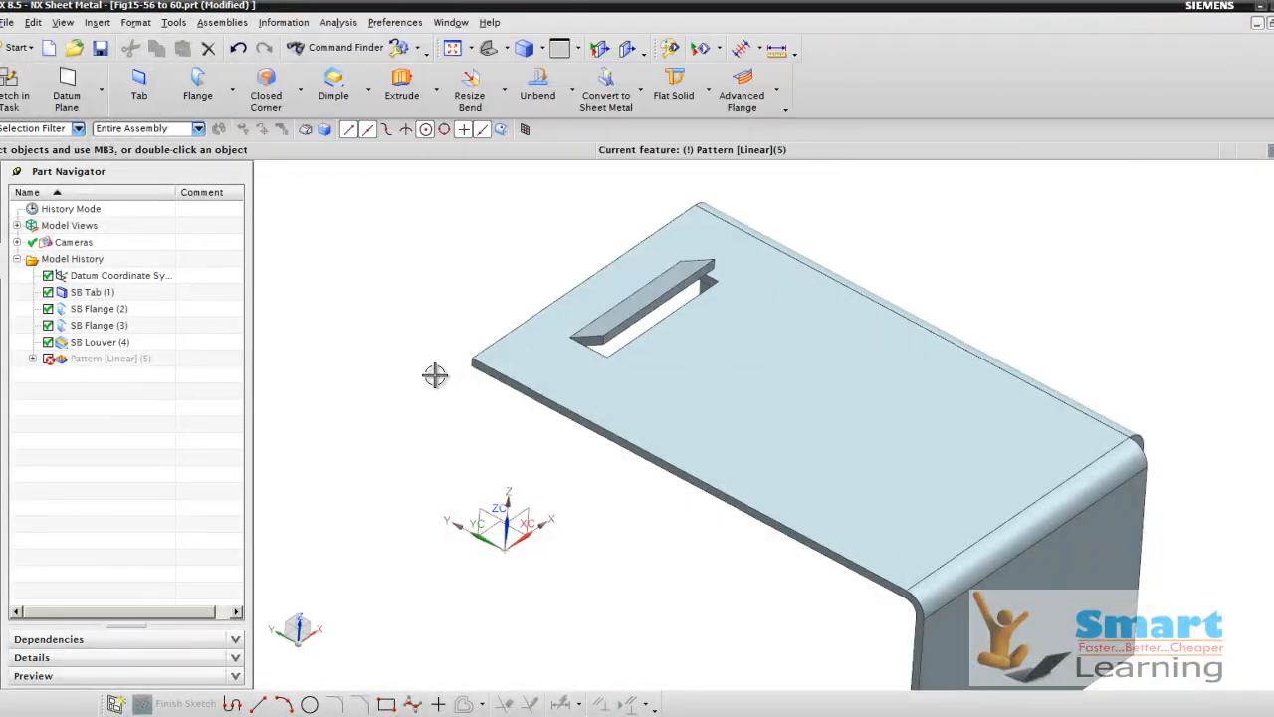
{"action": "left_click", "coordinate": [47, 360]}
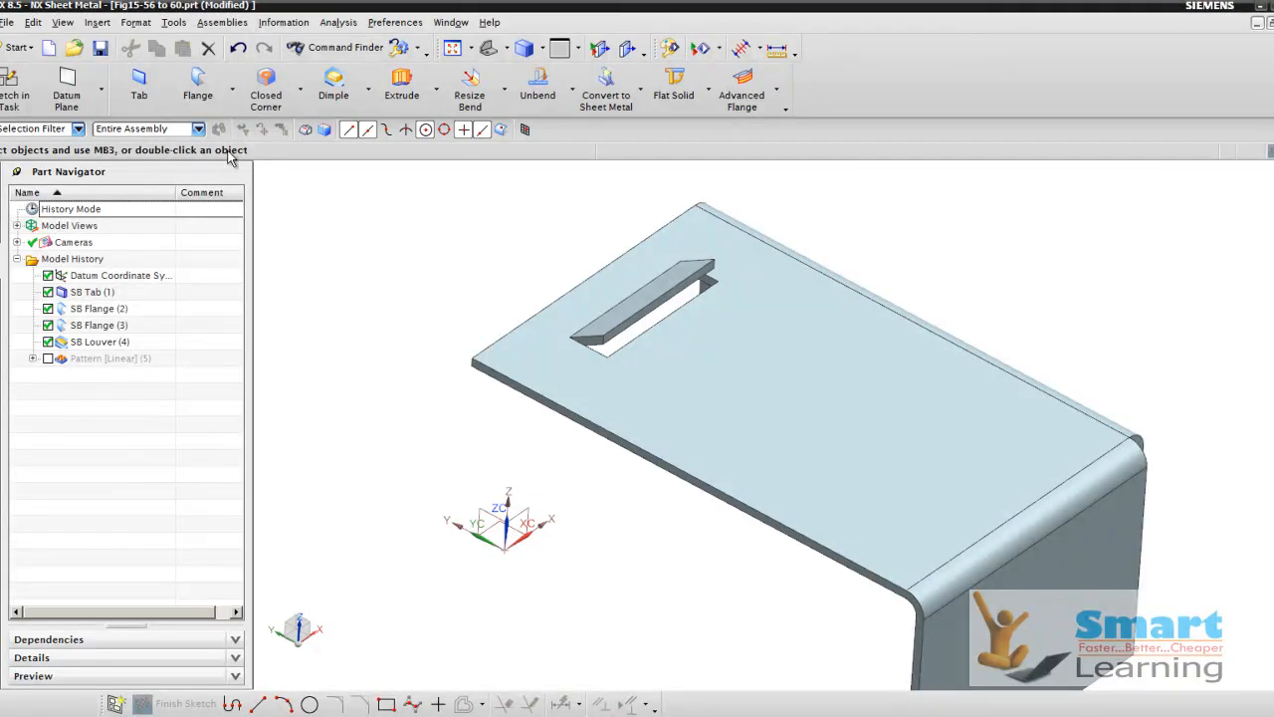
Step: Pattern the lanced louver linearly along the tab's long edge toward the flange, with count 5 and pitch distance 20 mm
{"action": "left_click", "coordinate": [96, 22]}
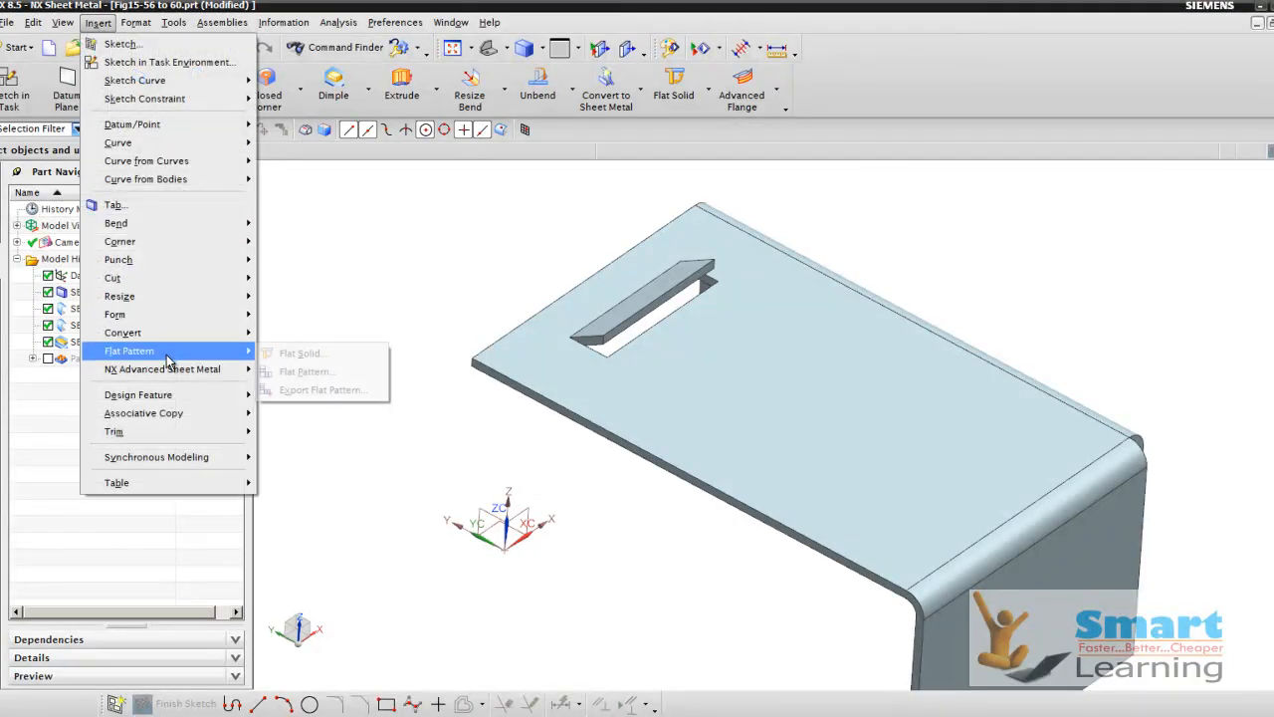
{"action": "mouse_move", "coordinate": [171, 414]}
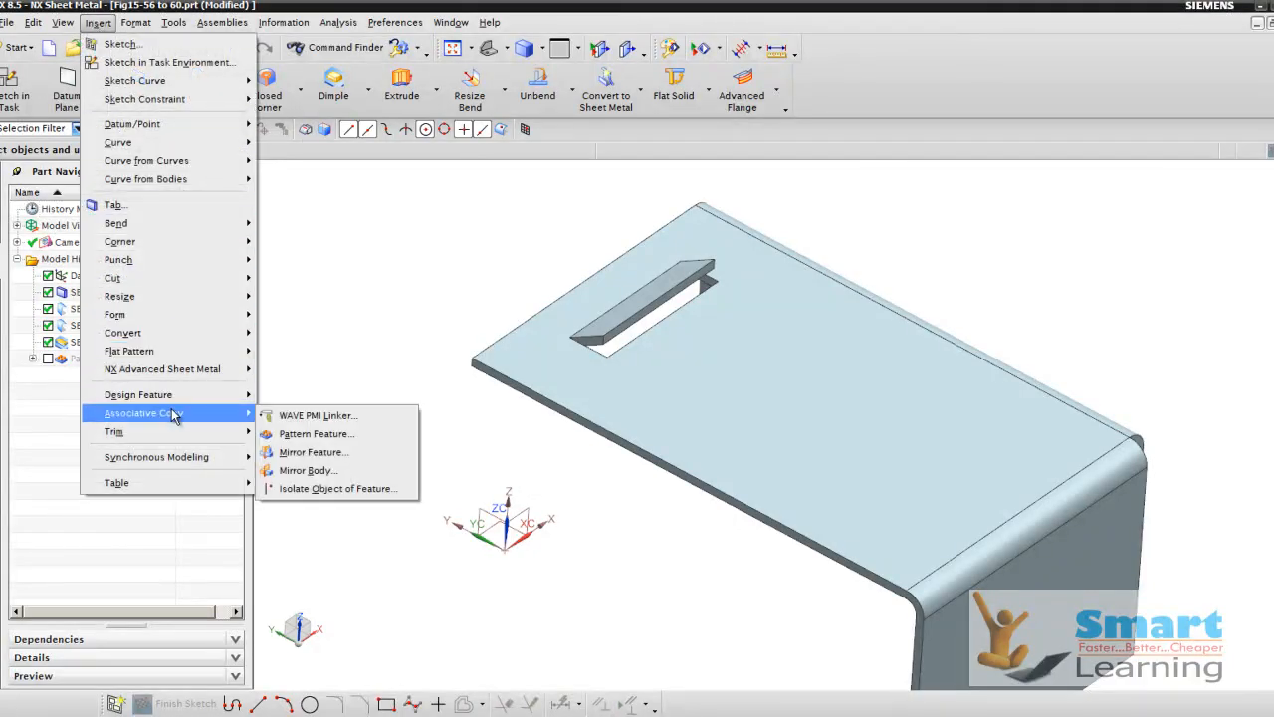
{"action": "left_click", "coordinate": [298, 430]}
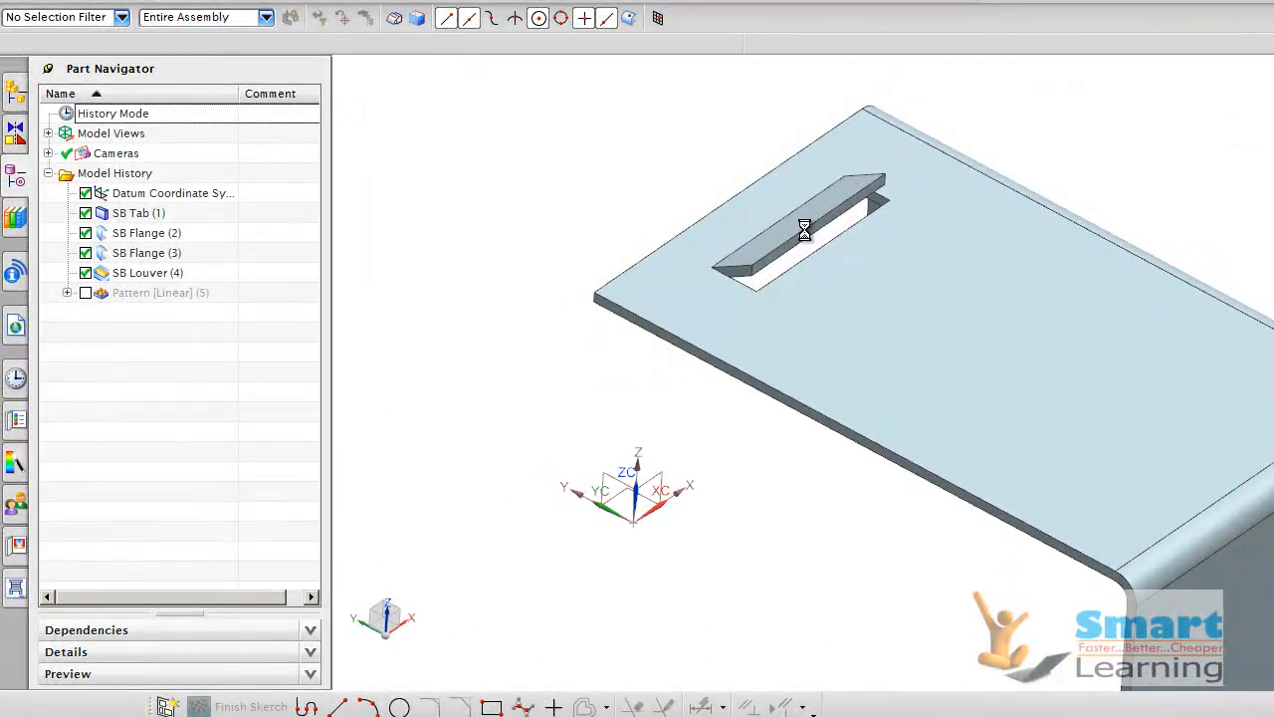
{"action": "left_click", "coordinate": [808, 221]}
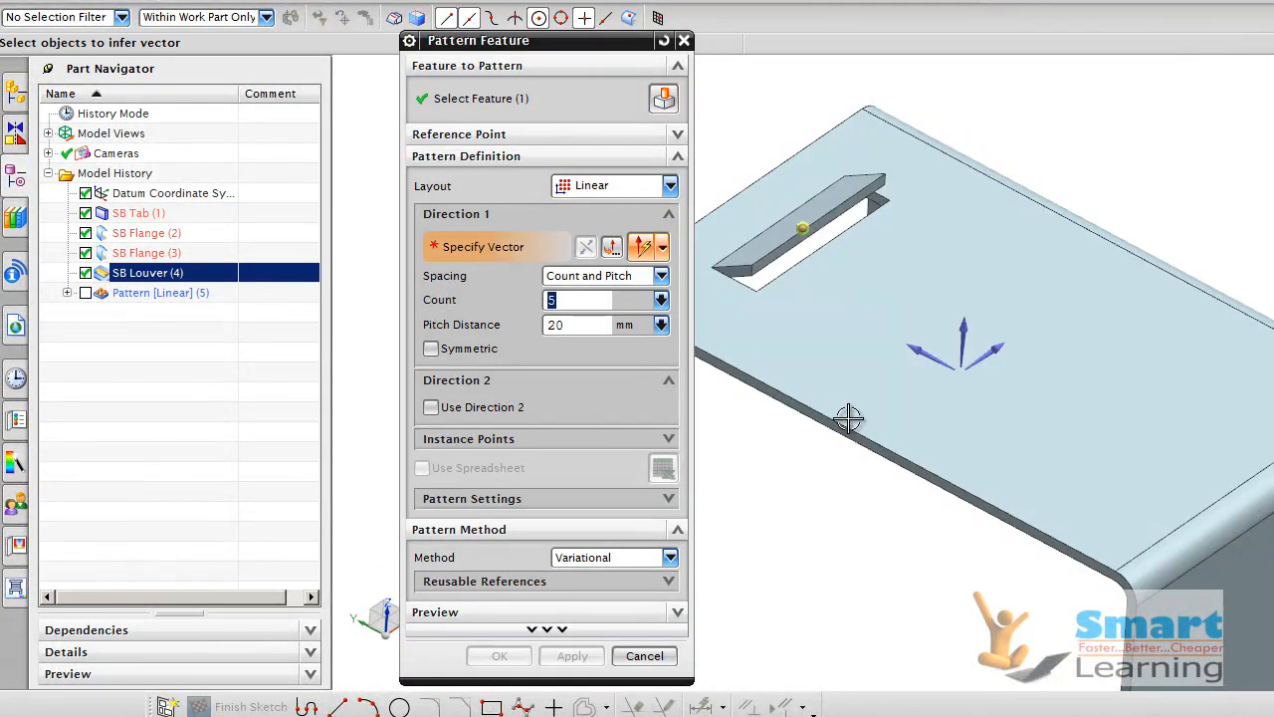
{"action": "left_click", "coordinate": [845, 422]}
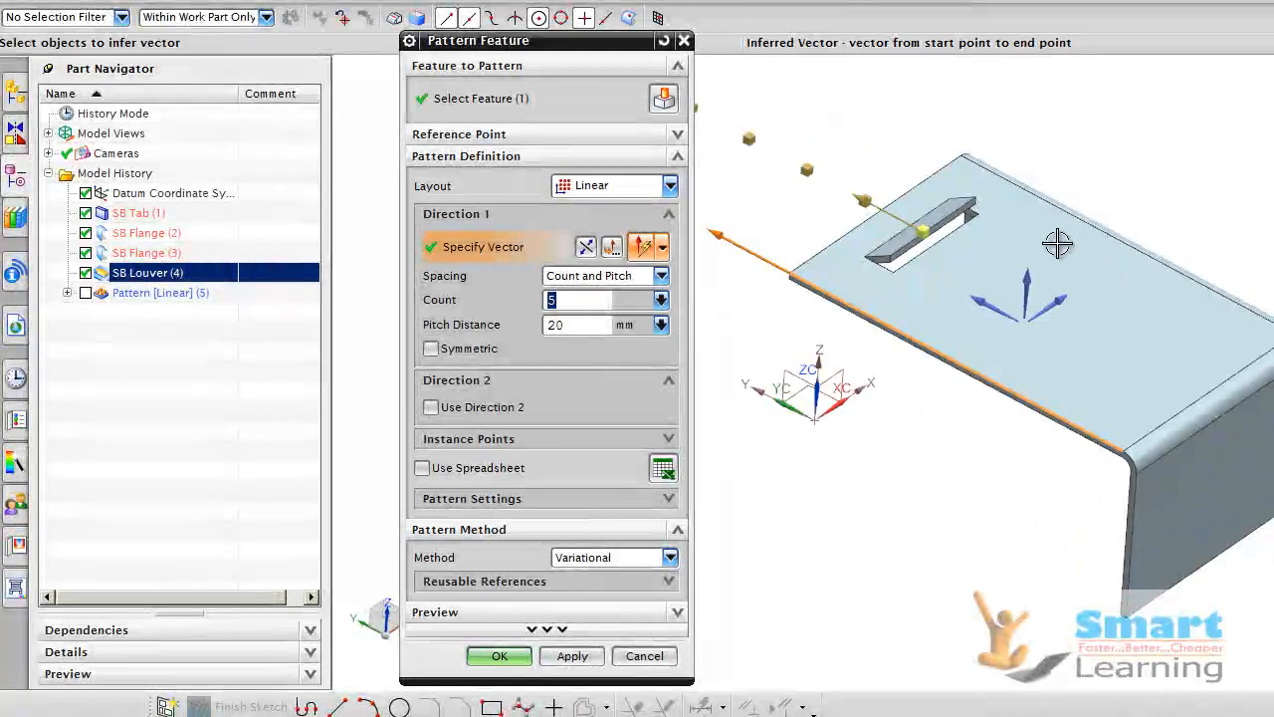
{"action": "left_click", "coordinate": [585, 247]}
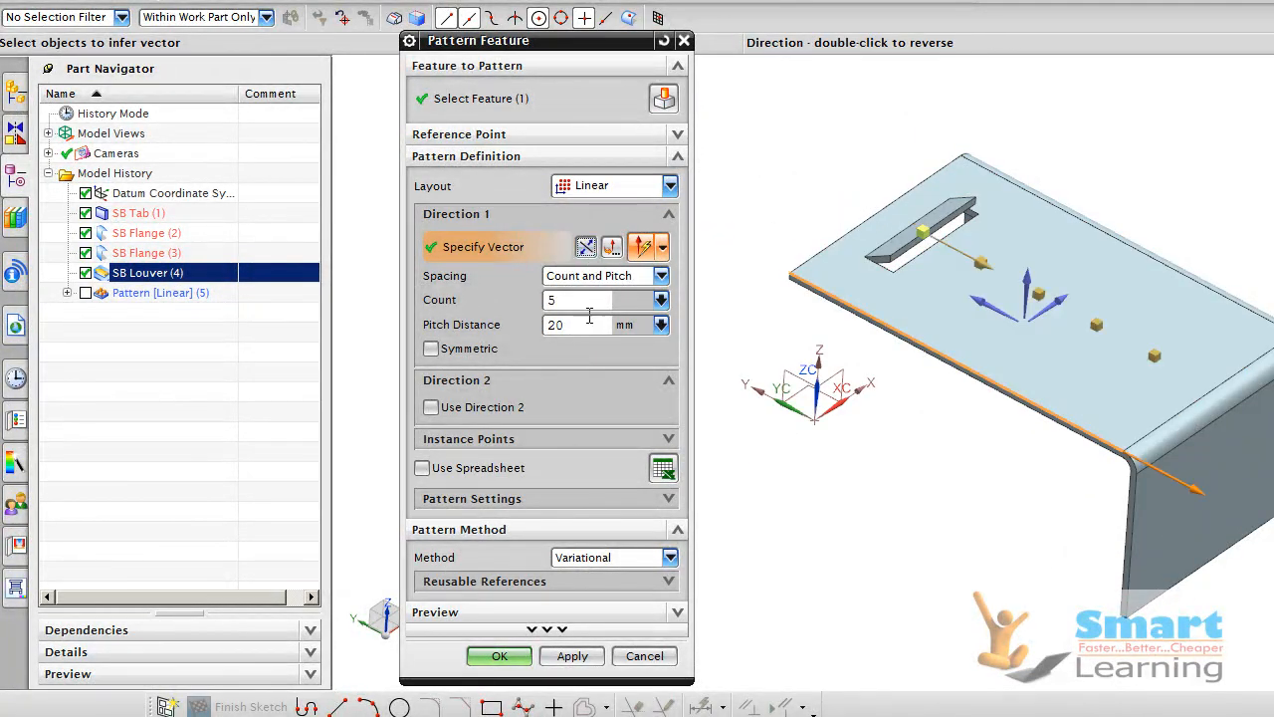
{"action": "left_click", "coordinate": [529, 649]}
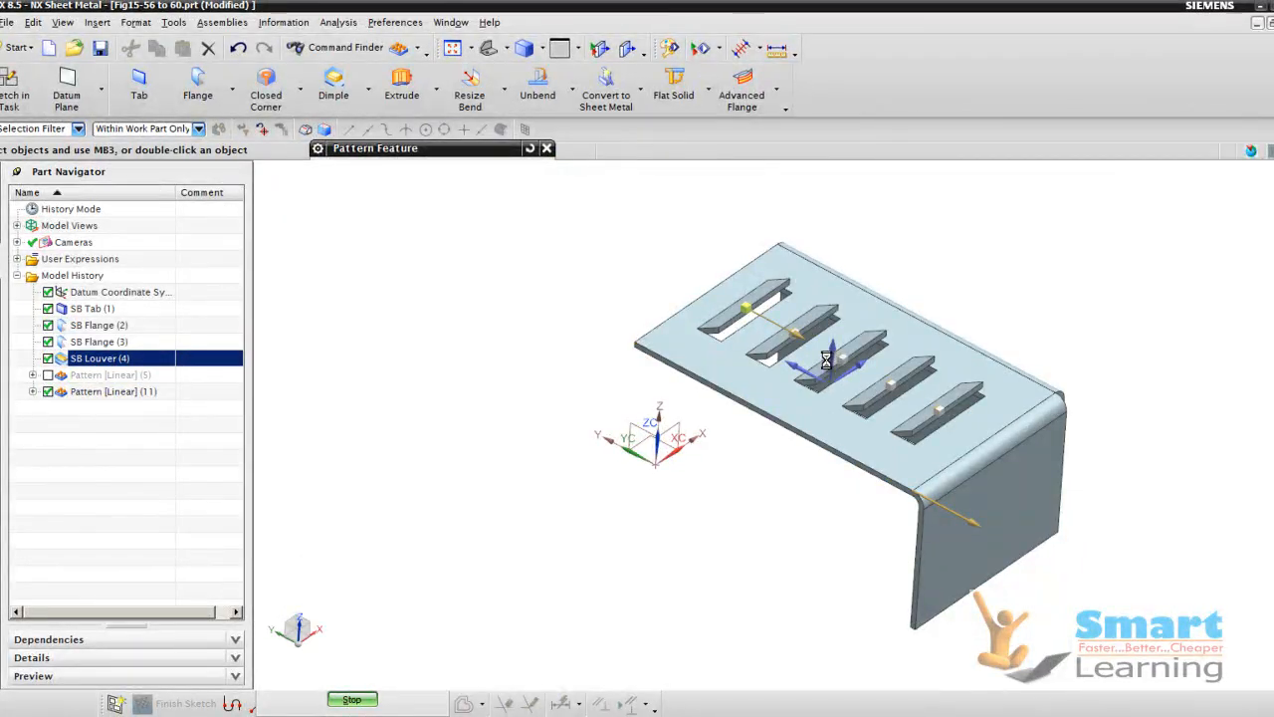
{"action": "mouse_move", "coordinate": [694, 444]}
{"action": "middle_mouse_down"}
{"action": "mouse_move", "coordinate": [736, 362]}
{"action": "mouse_move", "coordinate": [706, 441]}
{"action": "middle_mouse_up"}
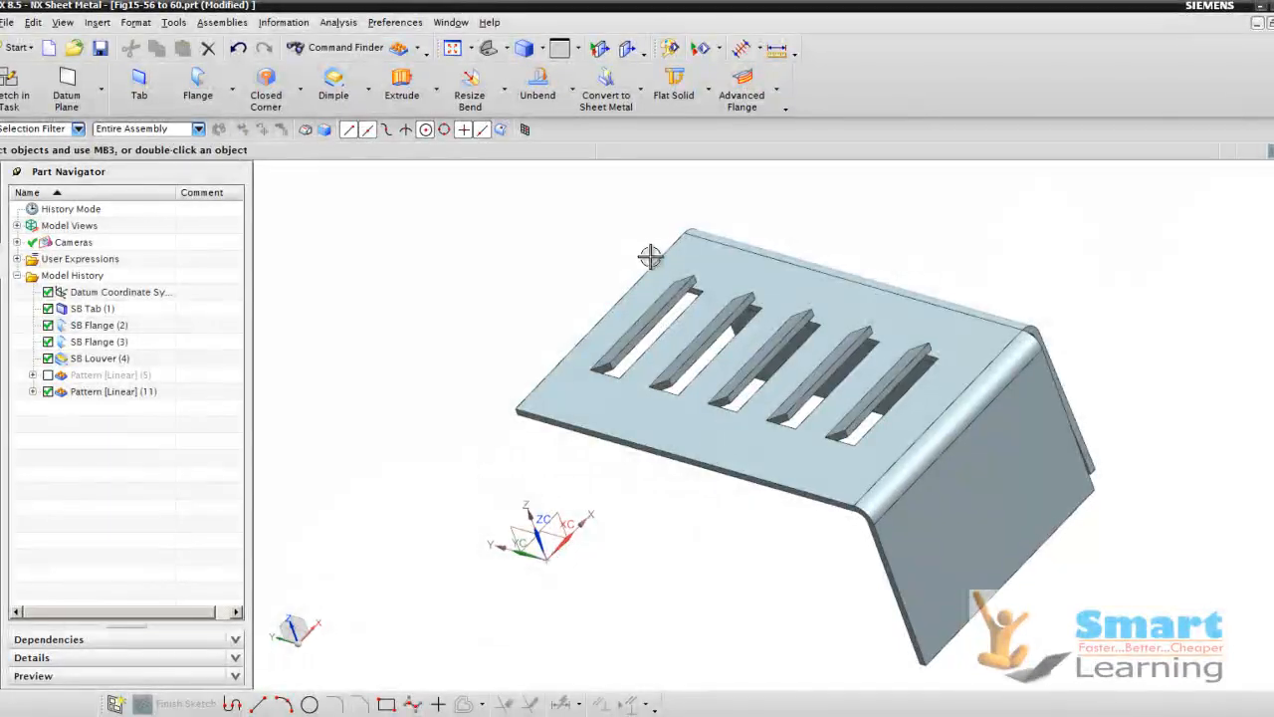
Step: Switch to the PowerPoint slide show and advance through the louver figures to the slides on creating beads
{"action": "left_click", "coordinate": [249, 709]}
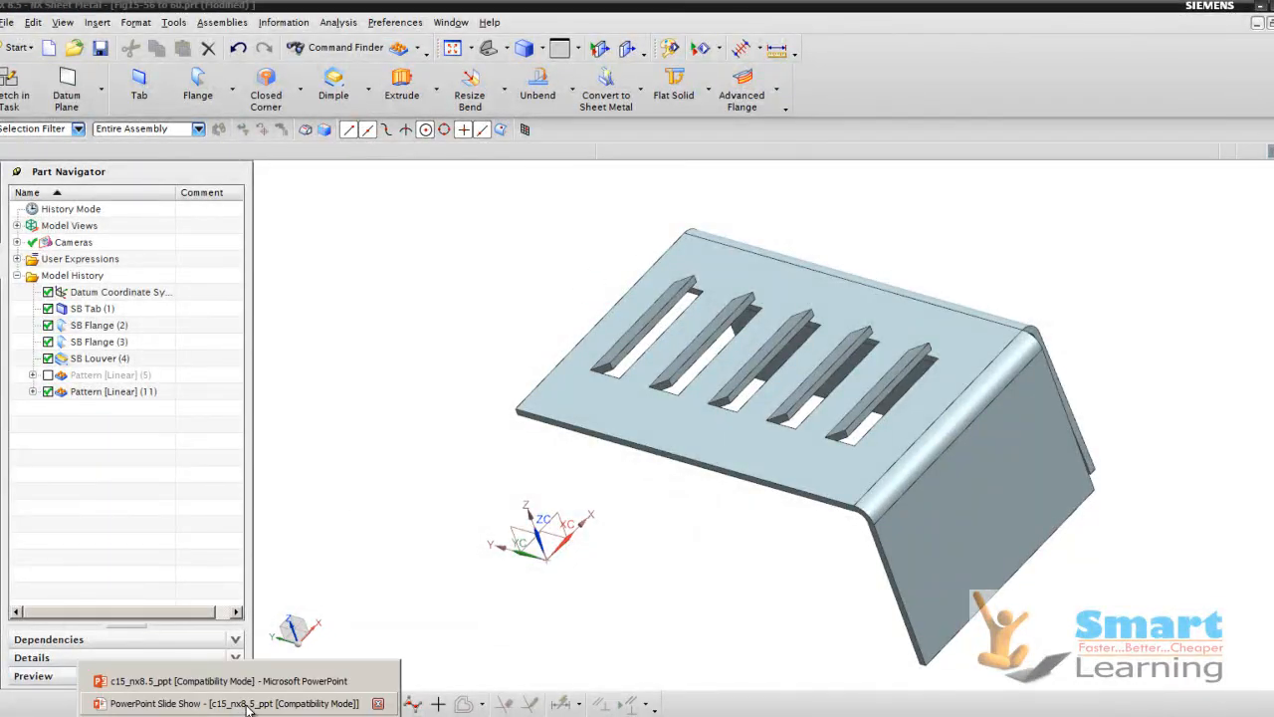
{"action": "left_click", "coordinate": [247, 704]}
{"action": "left_click", "coordinate": [400, 479]}
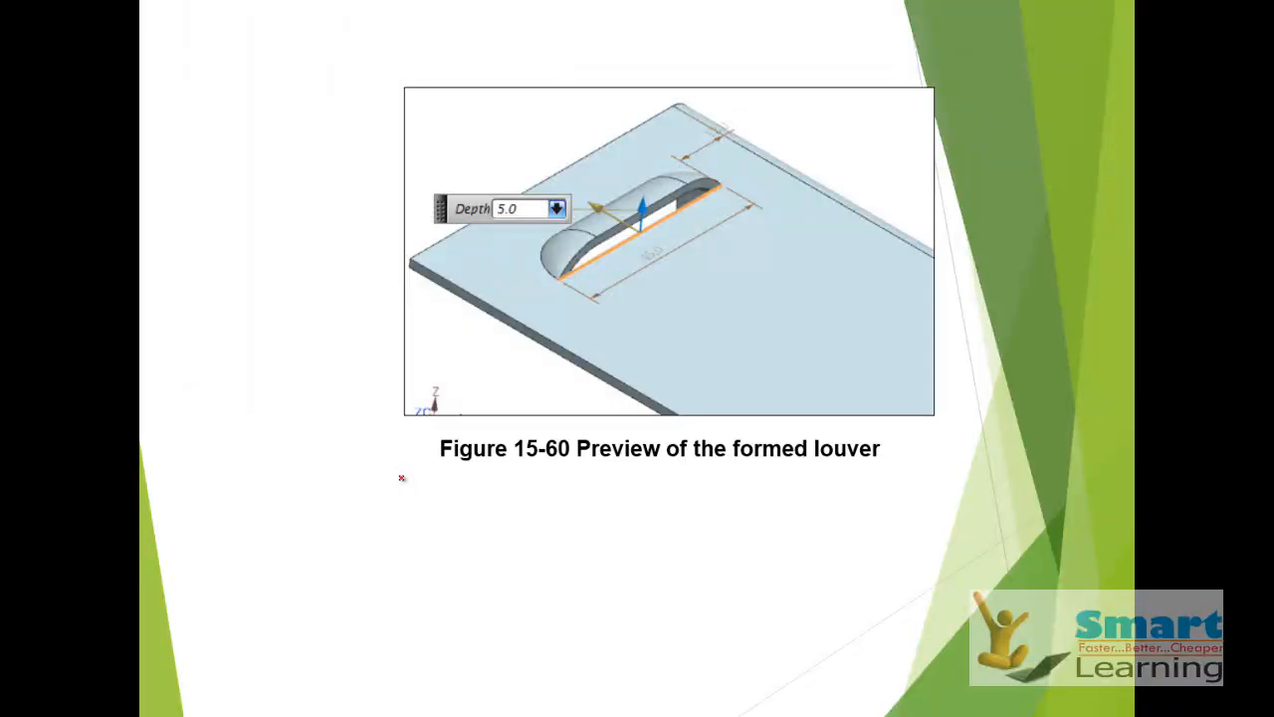
{"action": "left_click", "coordinate": [401, 477]}
{"action": "left_click", "coordinate": [401, 478]}
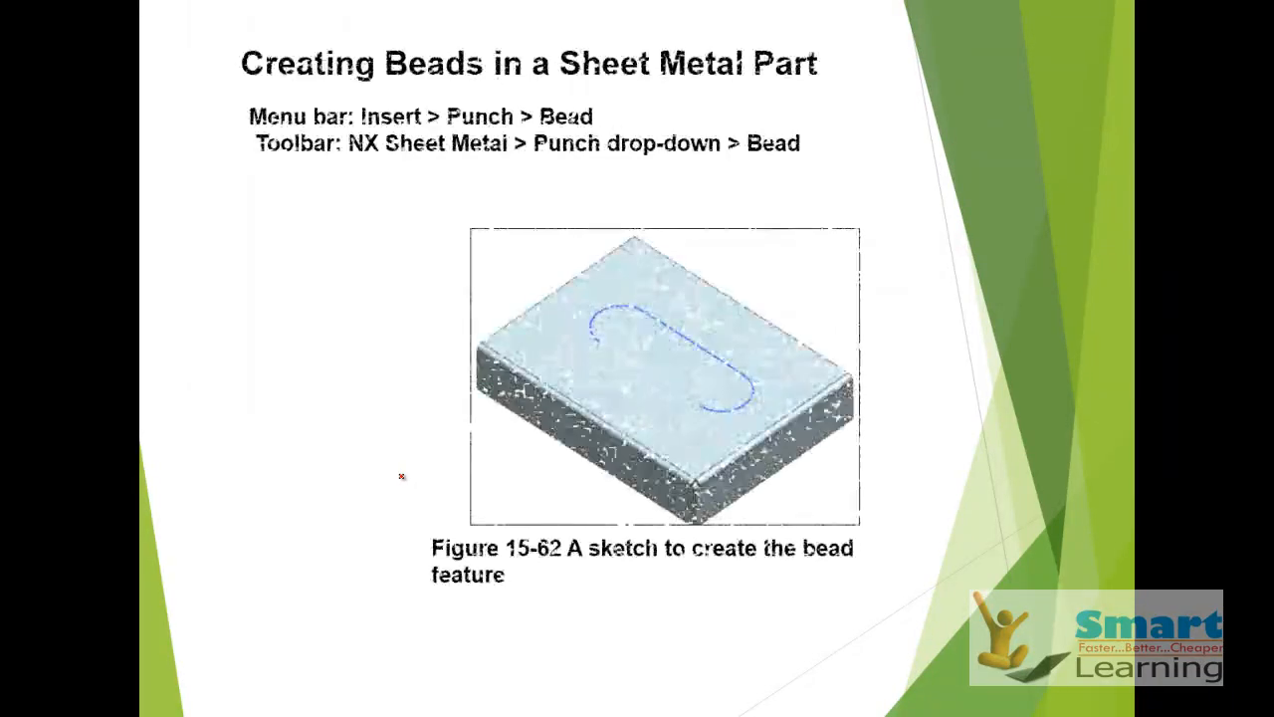
{"action": "left_click", "coordinate": [401, 477]}
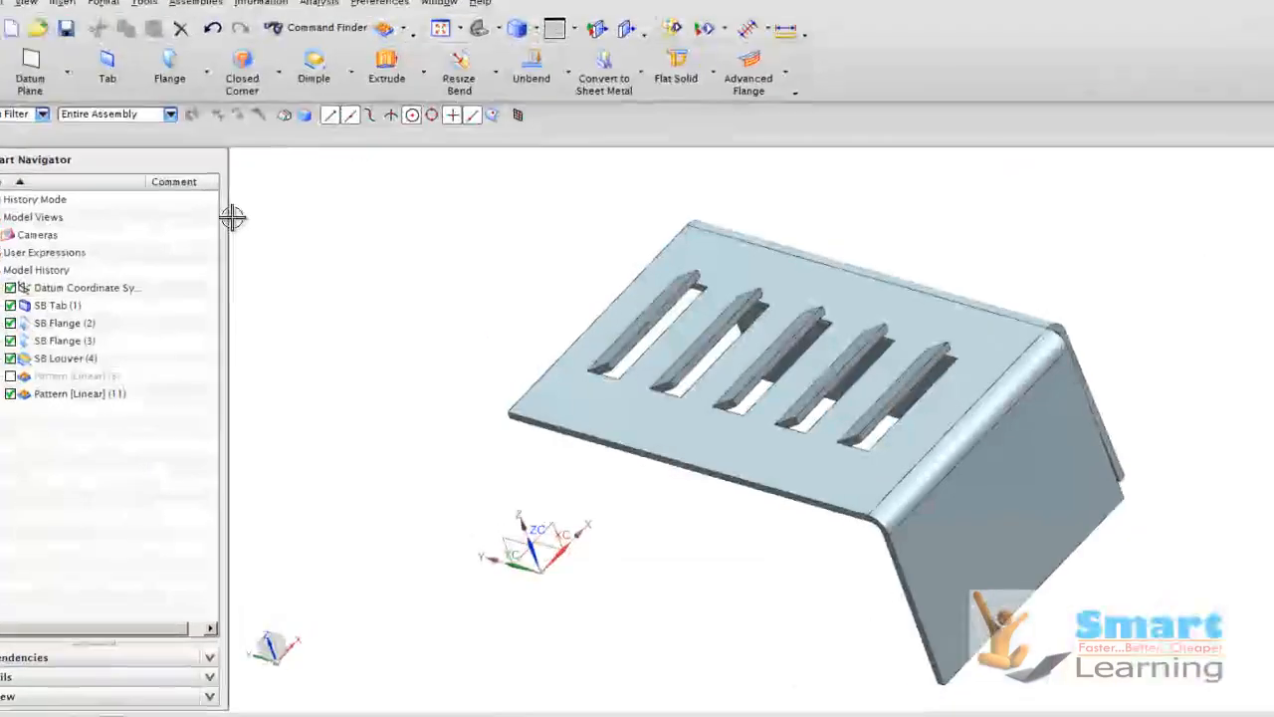
Step: Close all open parts
{"action": "left_click", "coordinate": [10, 15]}
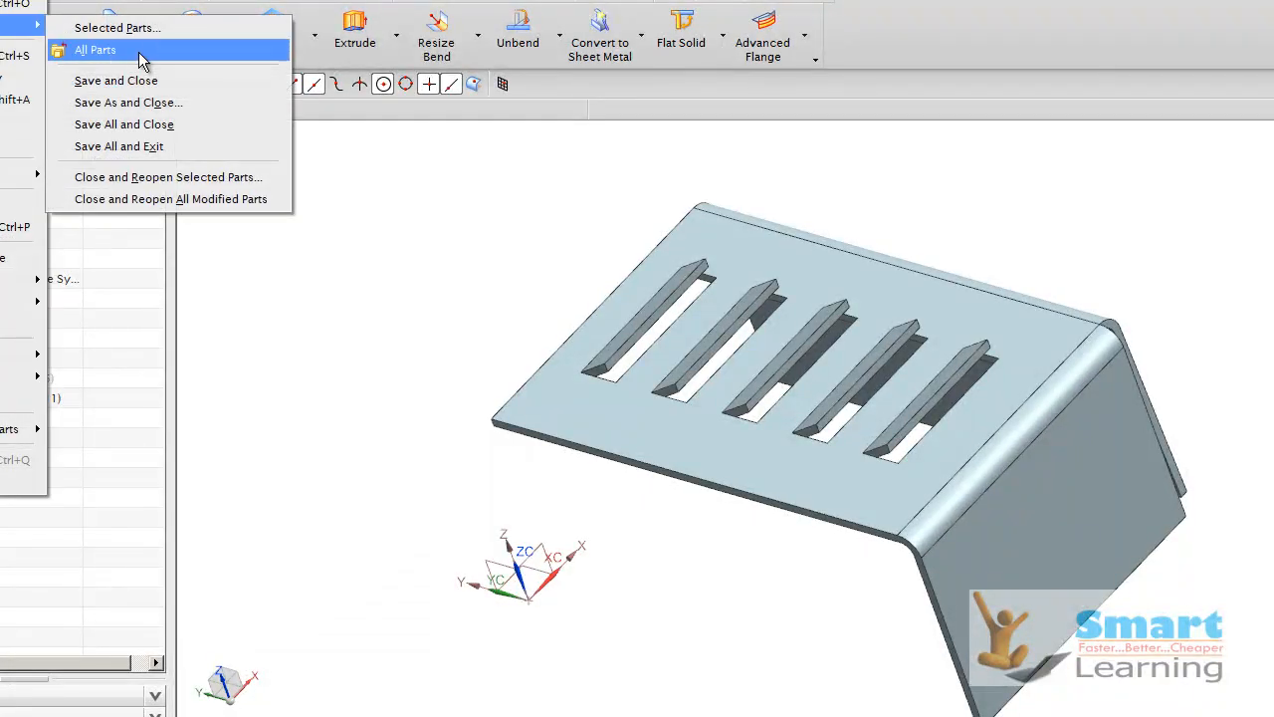
{"action": "left_click", "coordinate": [133, 49]}
{"action": "left_click", "coordinate": [636, 400]}
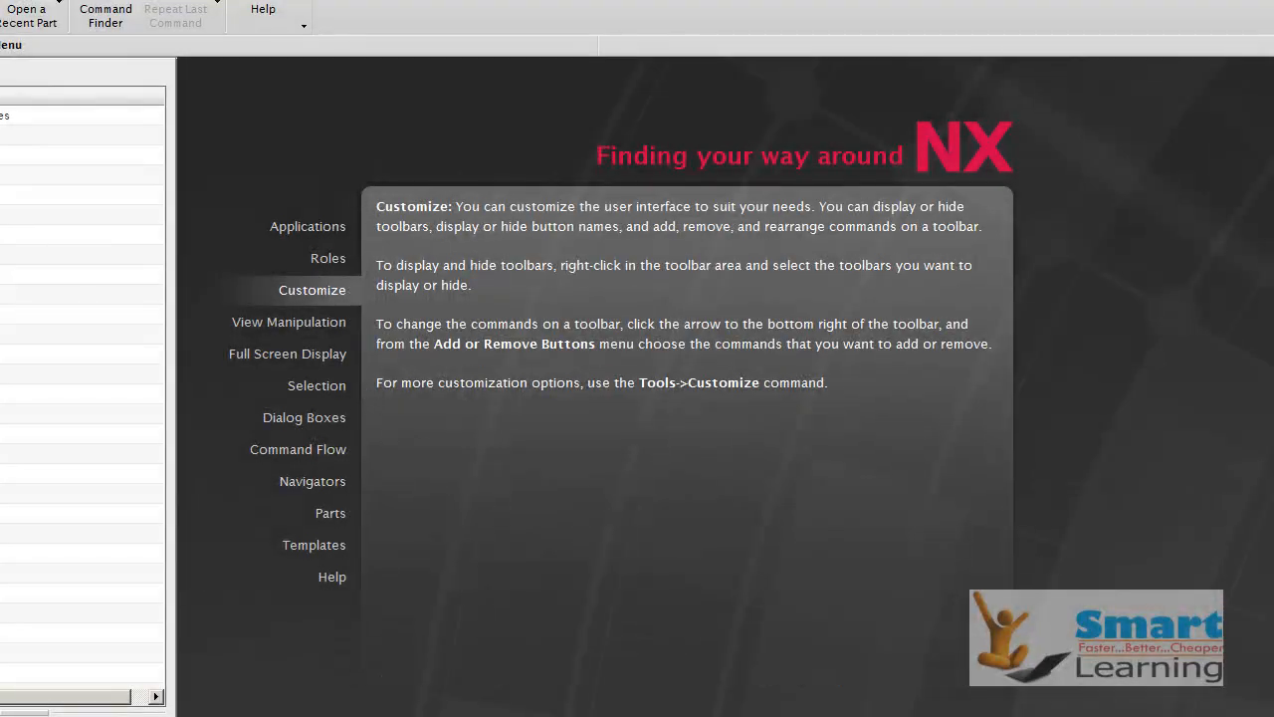
Step: Open the part file Fig15-61 from the NX 8.5_SHEETMETA_prt folder
{"action": "key", "text": "ctrl+o"}
{"action": "left_click", "coordinate": [375, 418]}
{"action": "scroll", "coordinate": [391, 422], "scroll_direction": "down", "scroll_amount": 3}
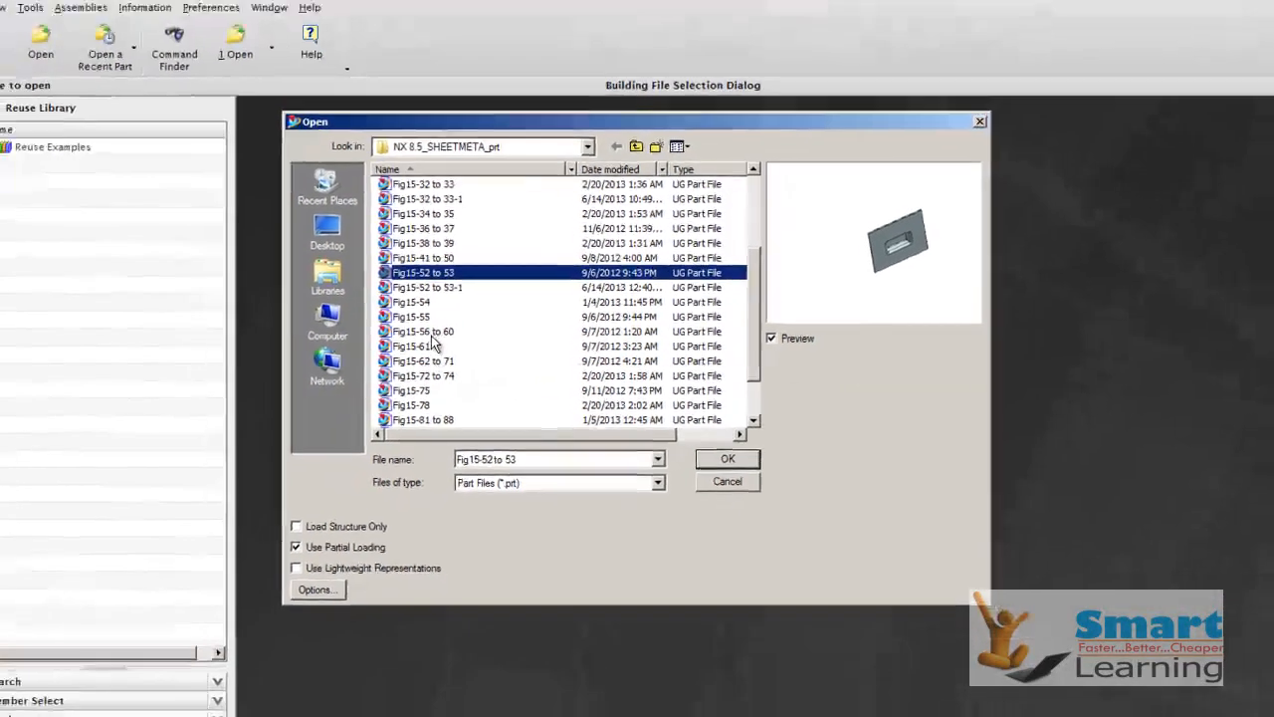
{"action": "left_click", "coordinate": [391, 347]}
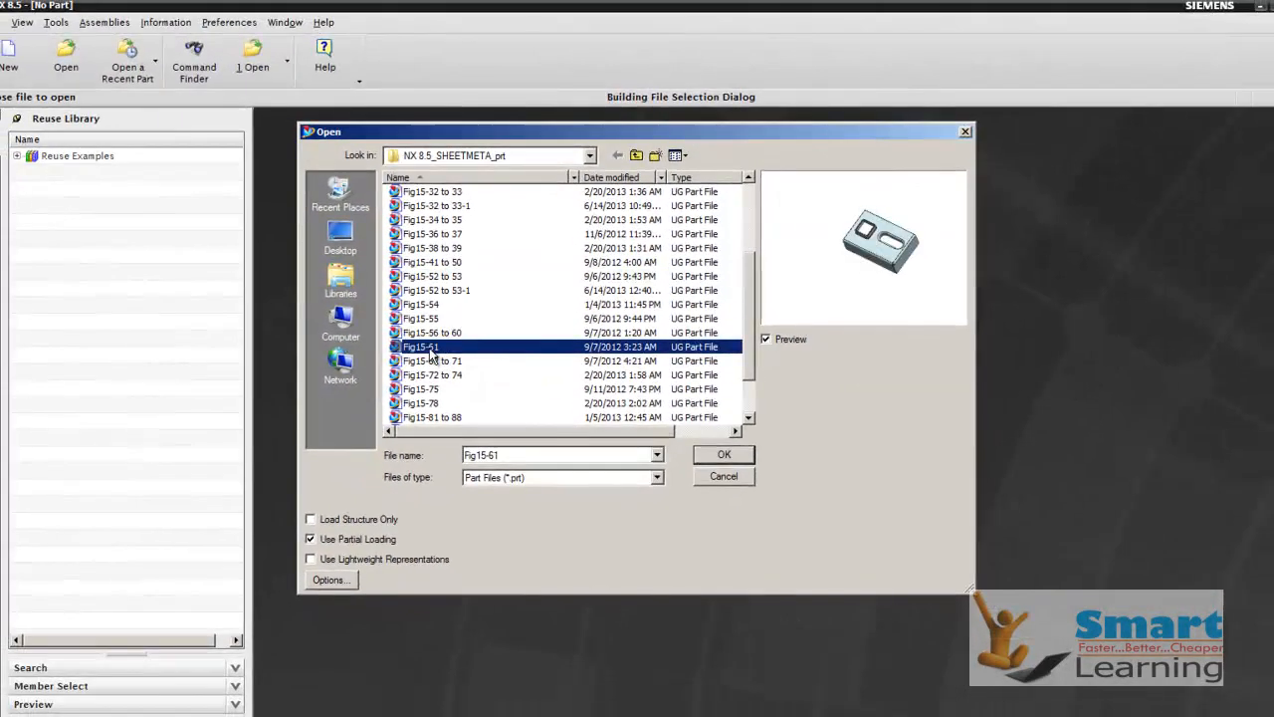
{"action": "left_click", "coordinate": [721, 454]}
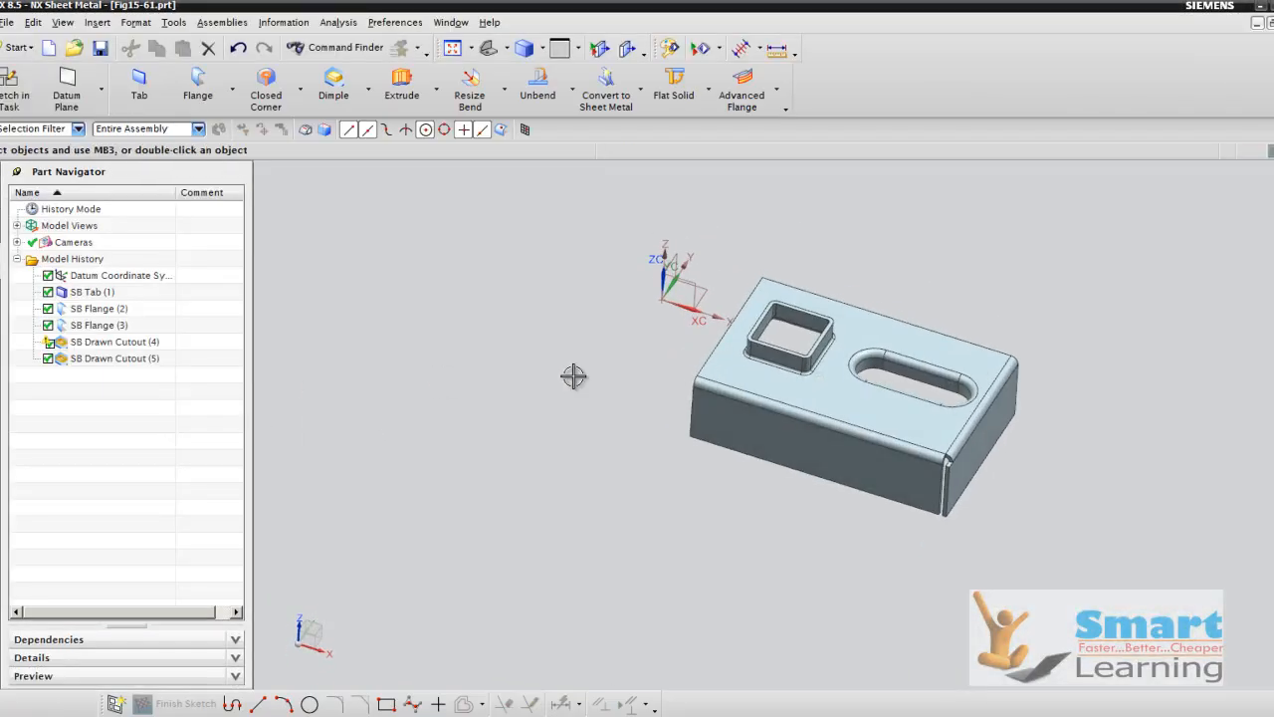
Step: Suppress the square drawn cutout on the top face of the part
{"action": "scroll", "coordinate": [880, 366], "scroll_direction": "up", "scroll_amount": 3}
{"action": "left_click", "coordinate": [48, 358]}
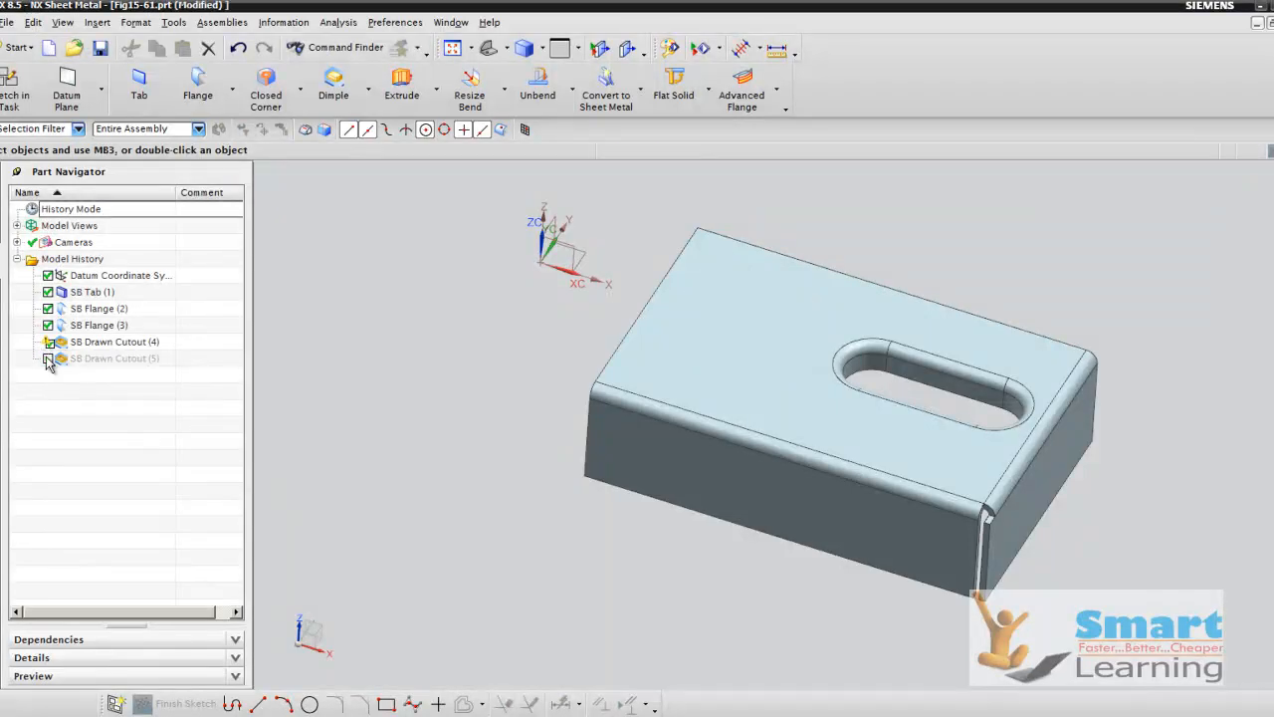
Step: Suppress the remaining slot-shaped drawn cutout on the top face
{"action": "left_click", "coordinate": [48, 341]}
{"action": "mouse_move", "coordinate": [528, 378]}
{"action": "middle_mouse_down"}
{"action": "mouse_move", "coordinate": [513, 353]}
{"action": "mouse_move", "coordinate": [449, 432]}
{"action": "mouse_move", "coordinate": [499, 398]}
{"action": "mouse_move", "coordinate": [505, 379]}
{"action": "middle_mouse_up"}
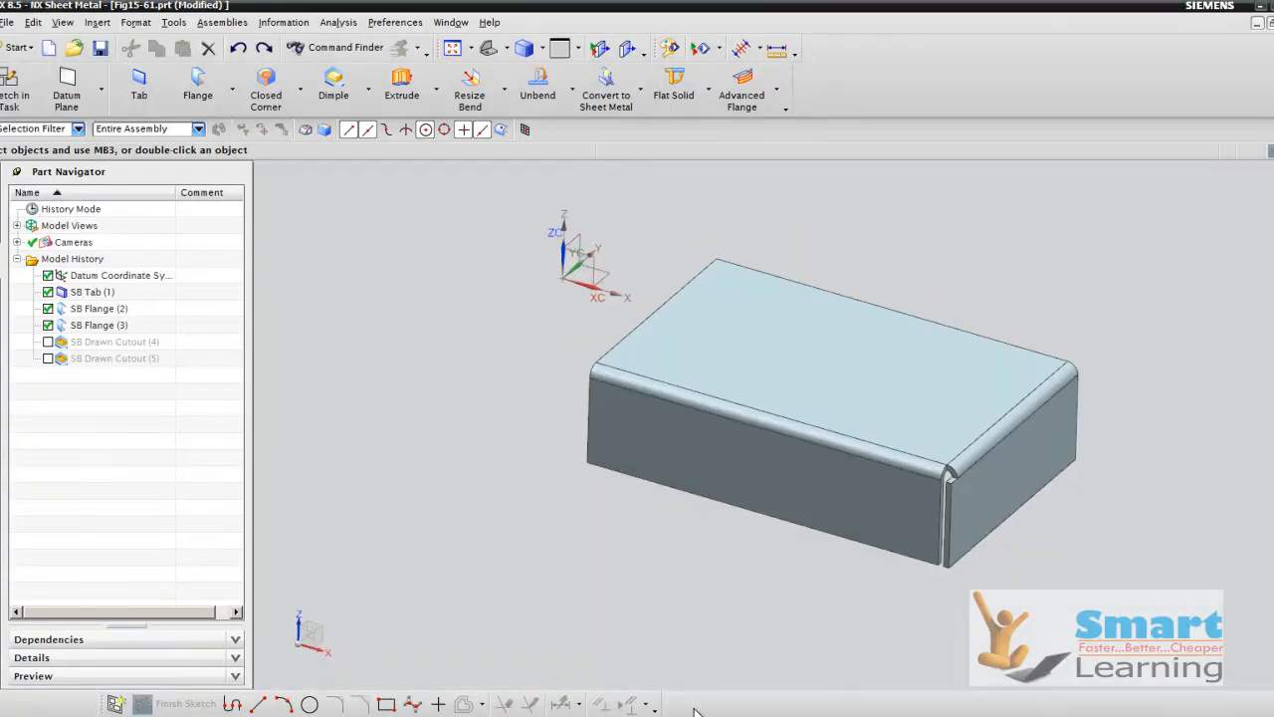
{"action": "scroll", "coordinate": [379, 555], "scroll_direction": "down", "scroll_amount": 2}
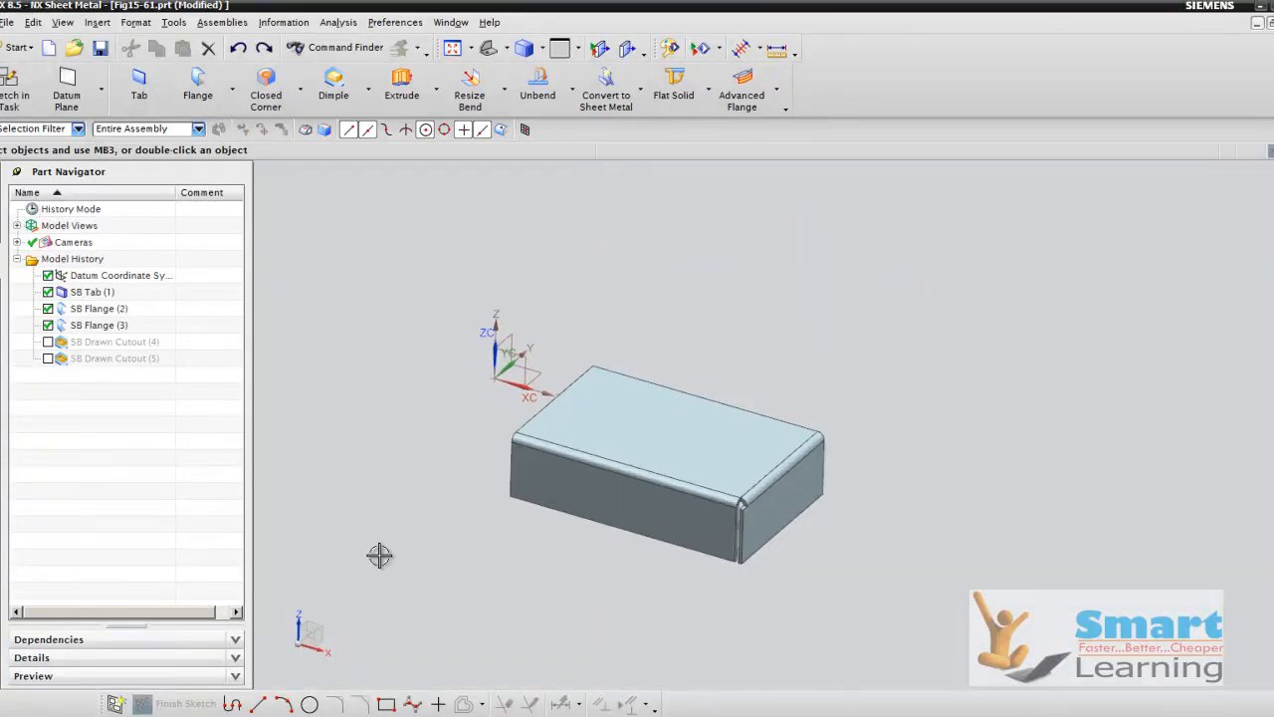
{"action": "mouse_move", "coordinate": [683, 514]}
{"action": "middle_mouse_down"}
{"action": "mouse_move", "coordinate": [584, 474]}
{"action": "mouse_move", "coordinate": [688, 500]}
{"action": "mouse_move", "coordinate": [670, 504]}
{"action": "middle_mouse_up"}
{"action": "scroll", "coordinate": [727, 515], "scroll_direction": "up", "scroll_amount": 2}
{"action": "scroll", "coordinate": [728, 515], "scroll_direction": "down", "scroll_amount": 1}
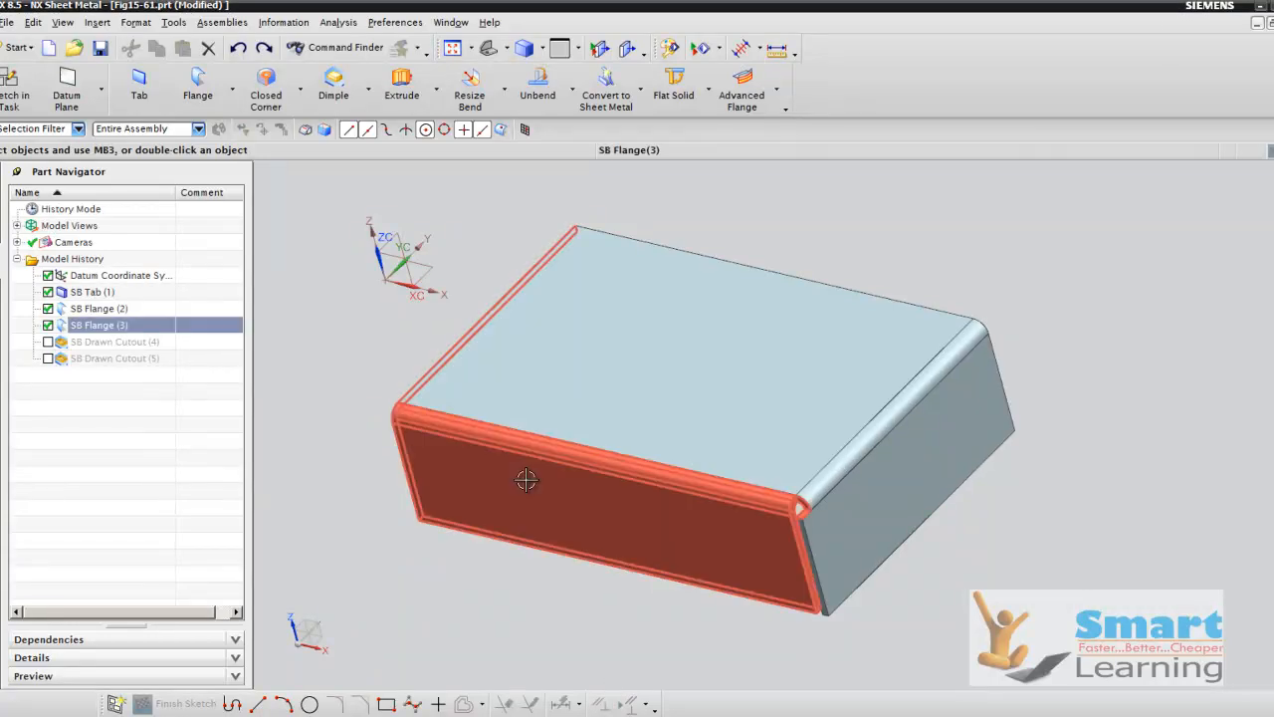
Step: Start a drawn cutout on the top face and sketch its section as a rectangle about 50 mm wide and 60 mm high
{"action": "left_click", "coordinate": [368, 95]}
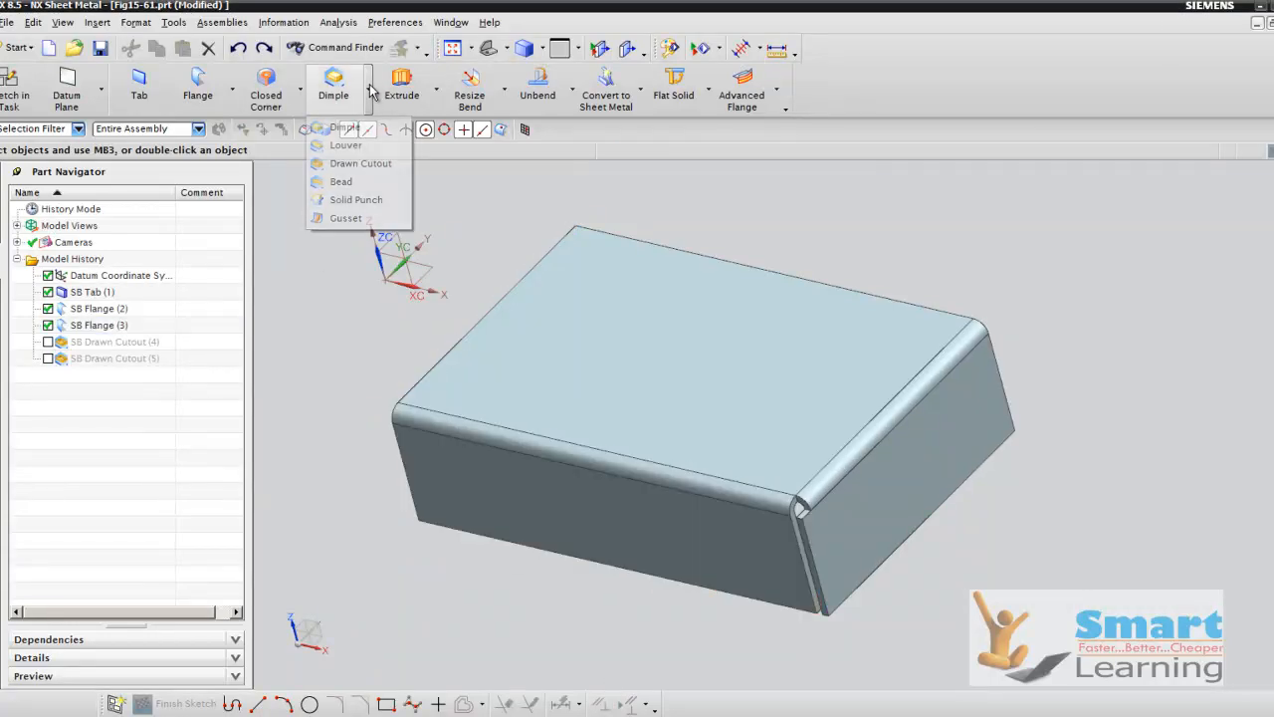
{"action": "left_click", "coordinate": [341, 167]}
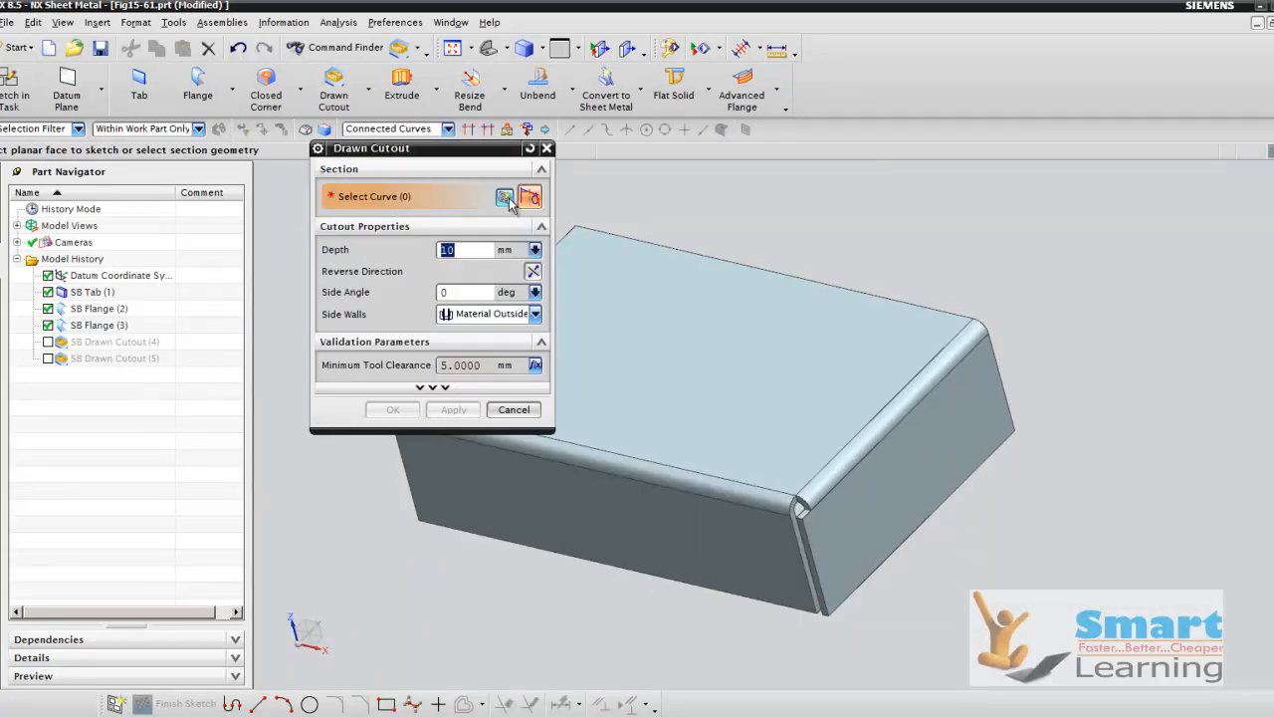
{"action": "left_click", "coordinate": [507, 199]}
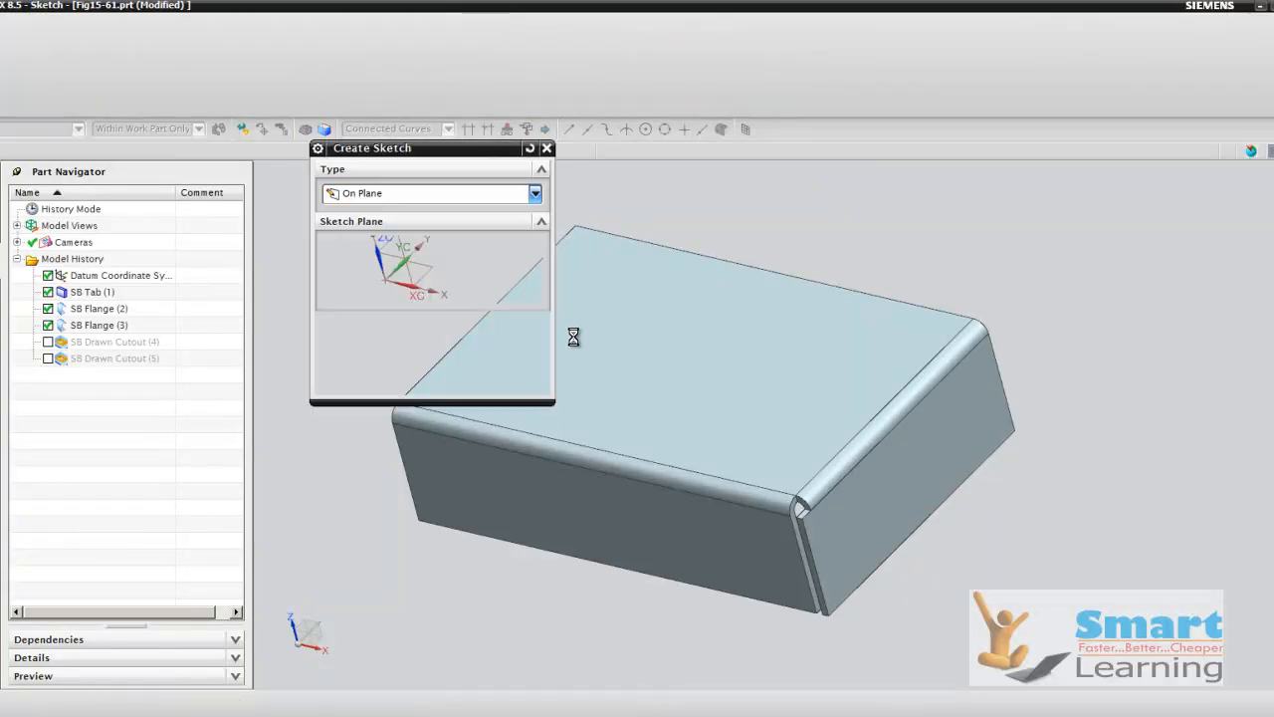
{"action": "left_click", "coordinate": [714, 316]}
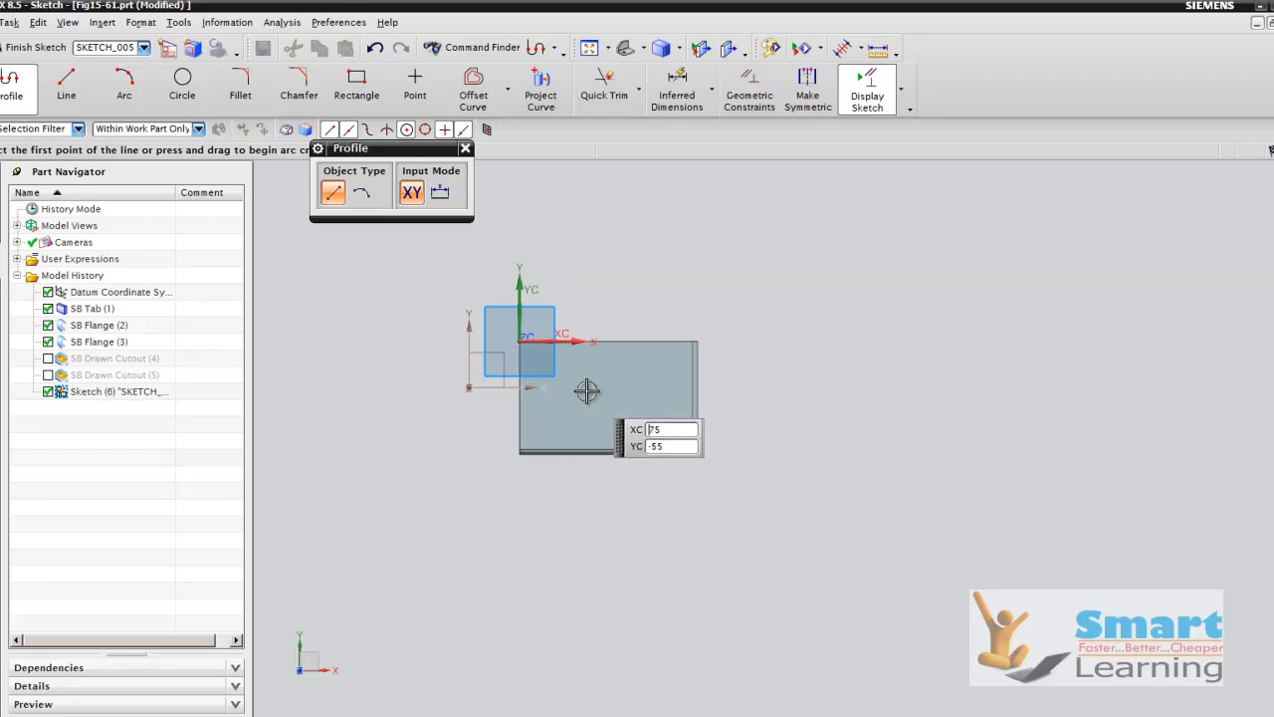
{"action": "scroll", "coordinate": [586, 391], "scroll_direction": "up", "scroll_amount": 3}
{"action": "left_click", "coordinate": [357, 85]}
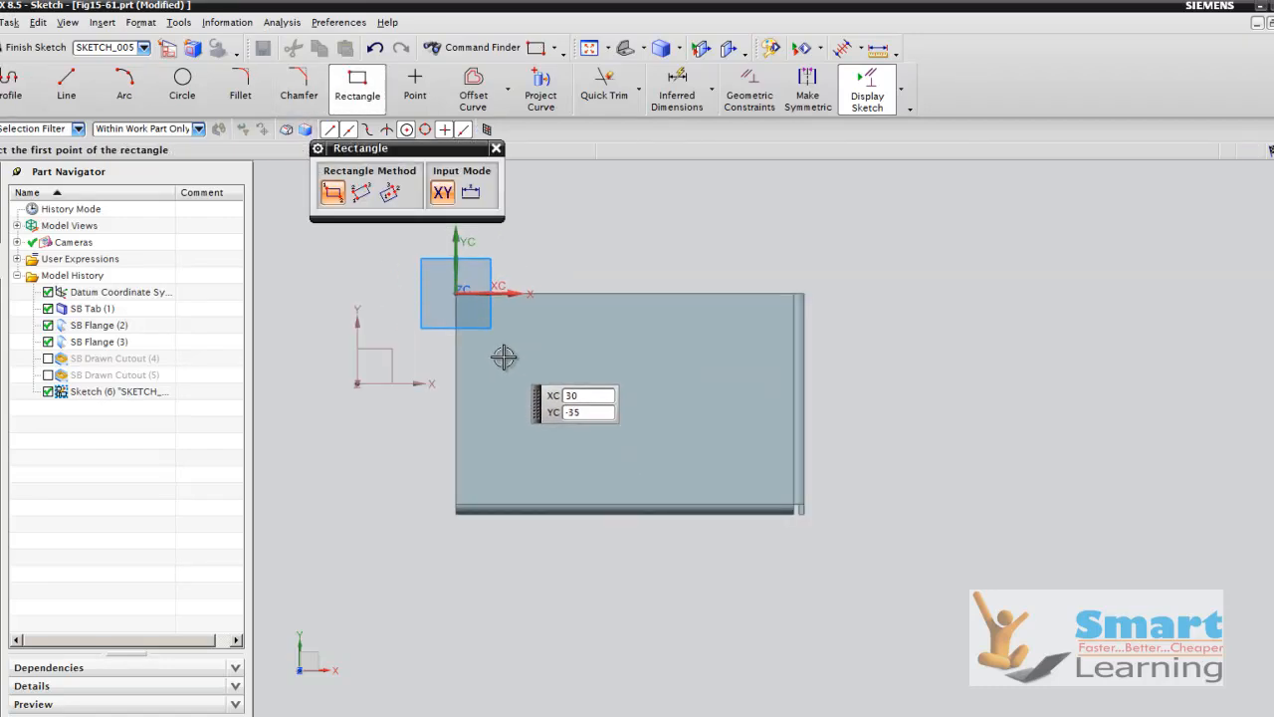
{"action": "left_click", "coordinate": [506, 353]}
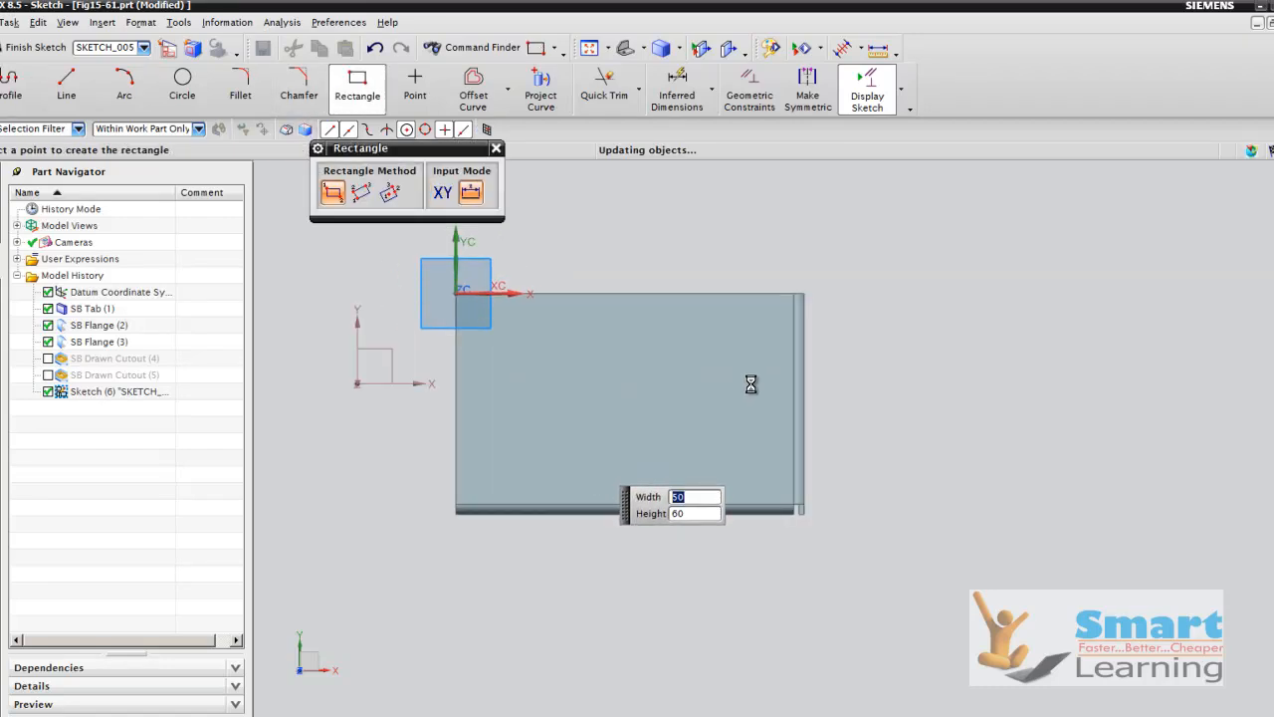
{"action": "key", "text": "Escape"}
{"action": "left_click", "coordinate": [18, 51]}
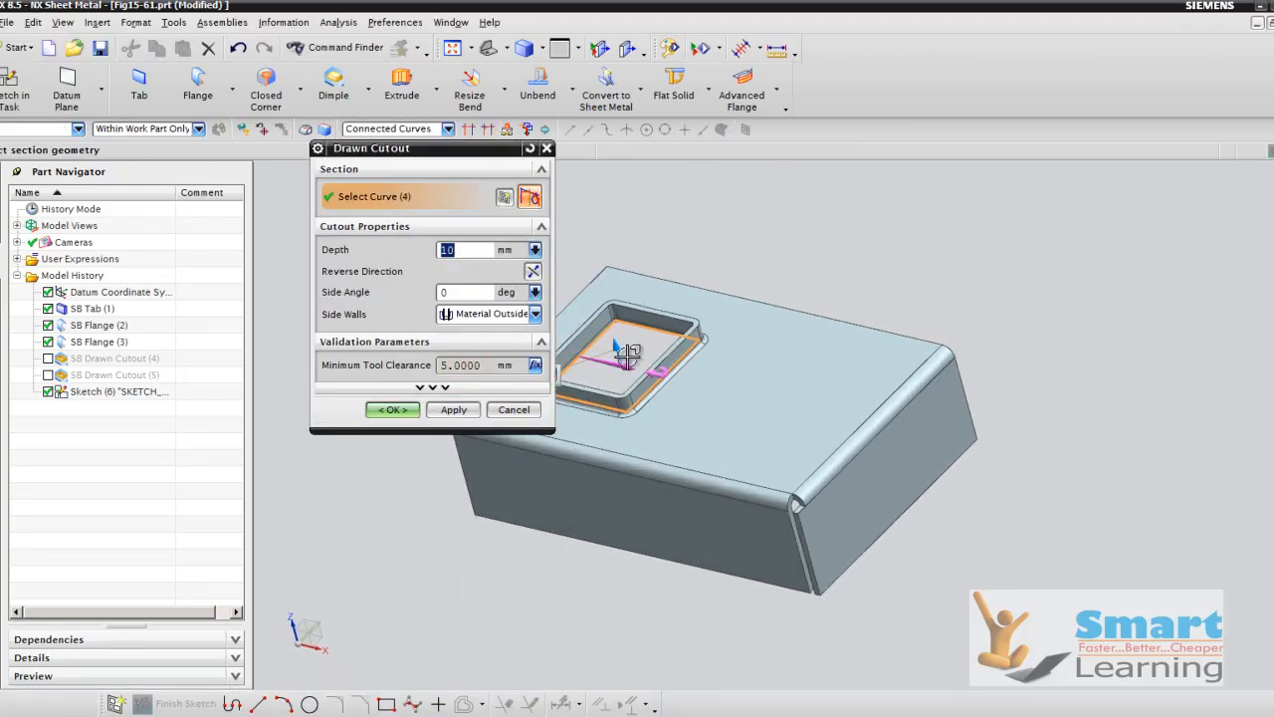
Step: Reverse the rectangular cutout's direction so it rises above the face, with a depth of 35 mm and a side angle of 12 degrees
{"action": "left_click", "coordinate": [534, 272]}
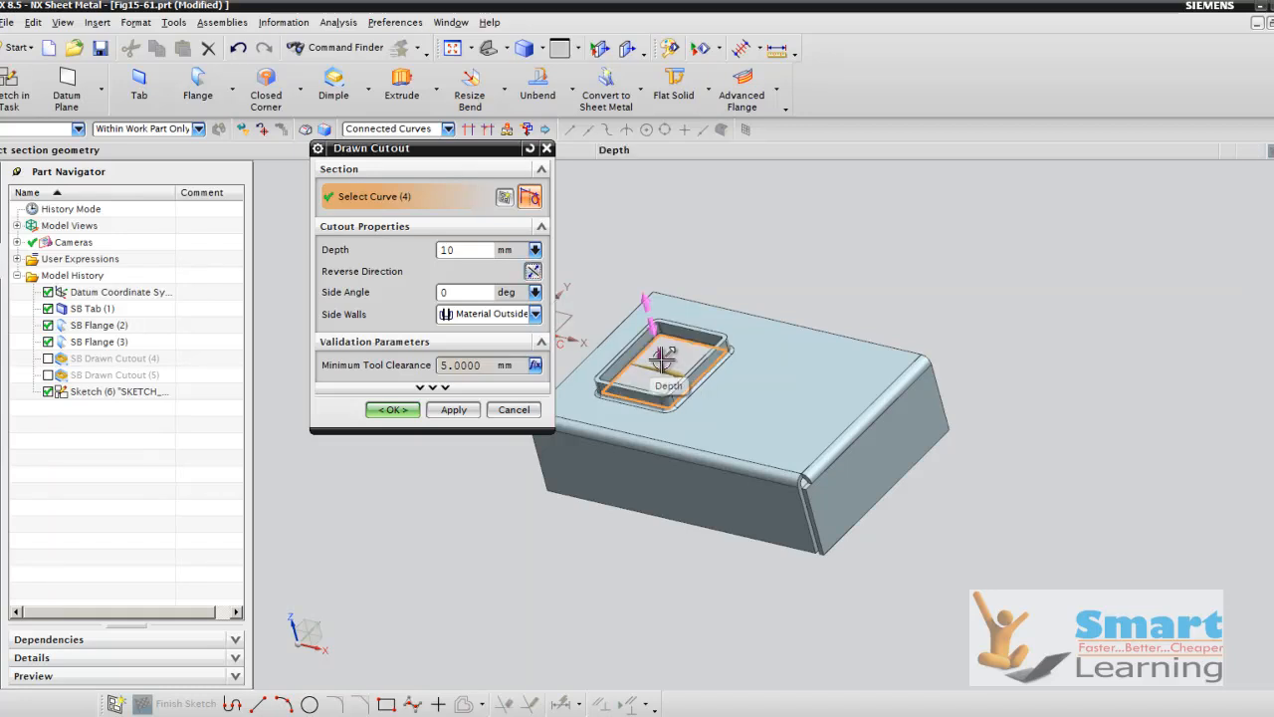
{"action": "left_click_drag", "start_coordinate": [659, 354], "coordinate": [649, 330]}
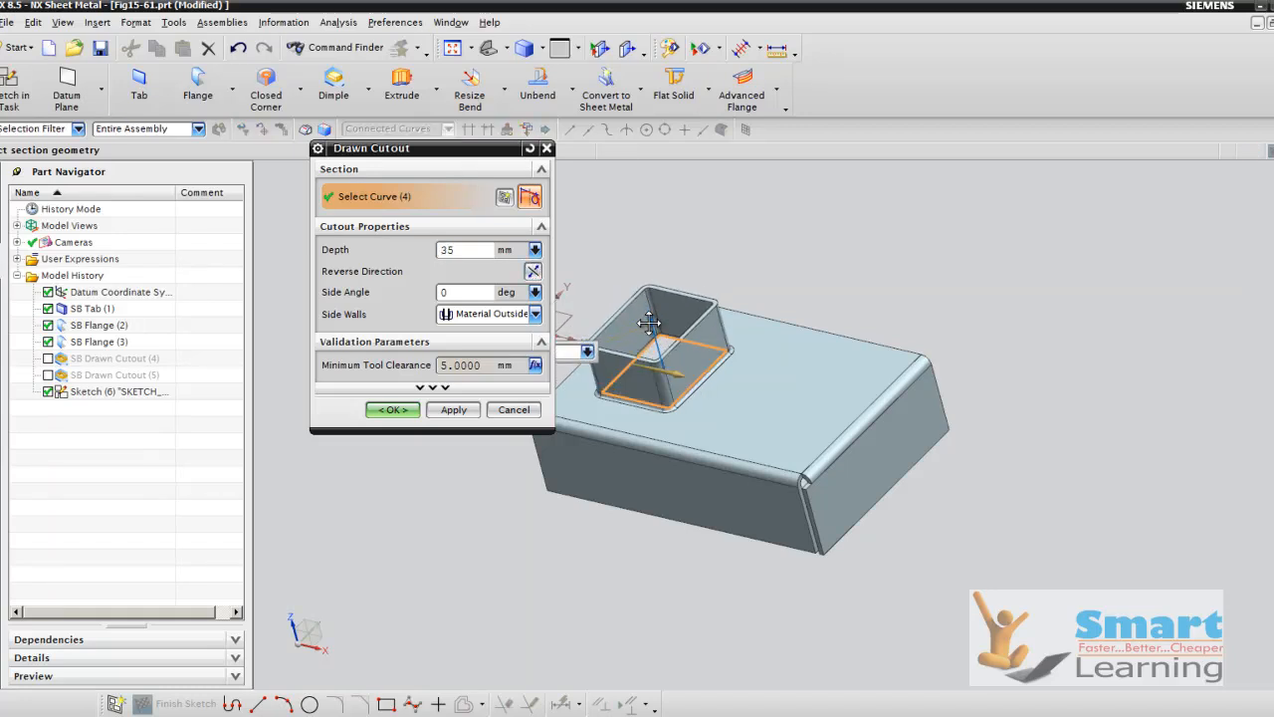
{"action": "double_click", "coordinate": [454, 293]}
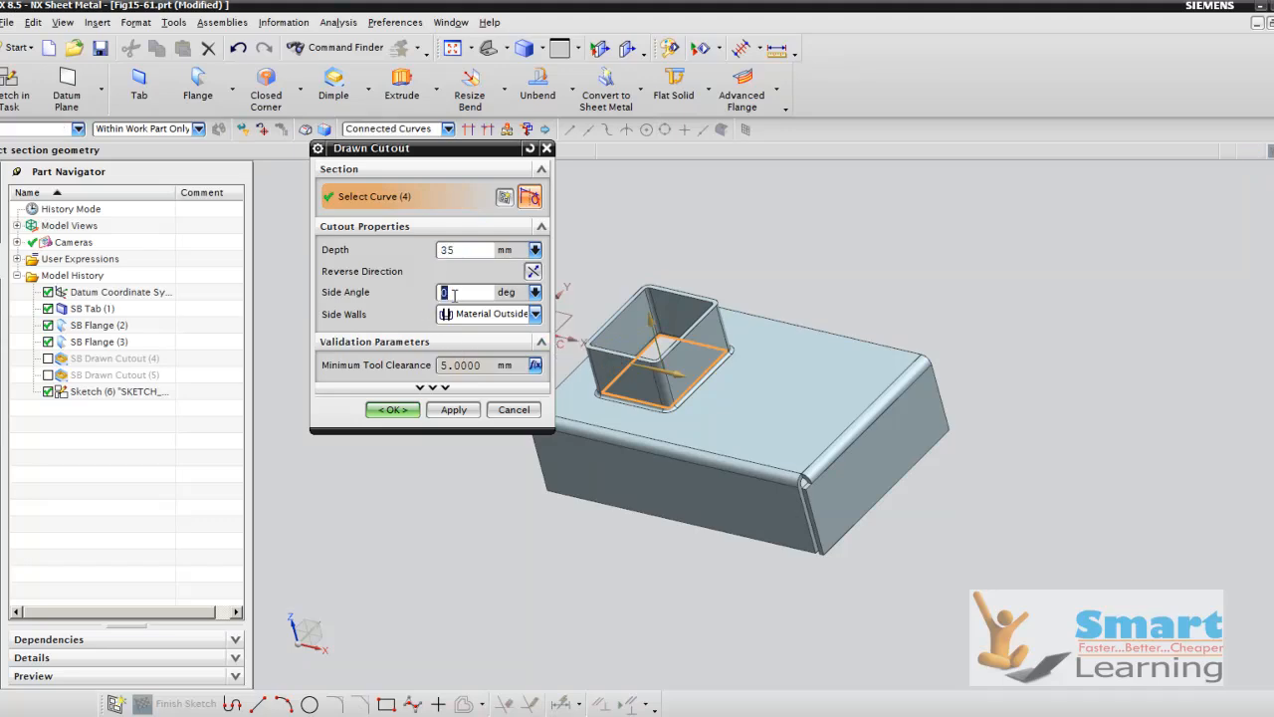
{"action": "type", "text": "12"}
{"action": "key", "text": "Return"}
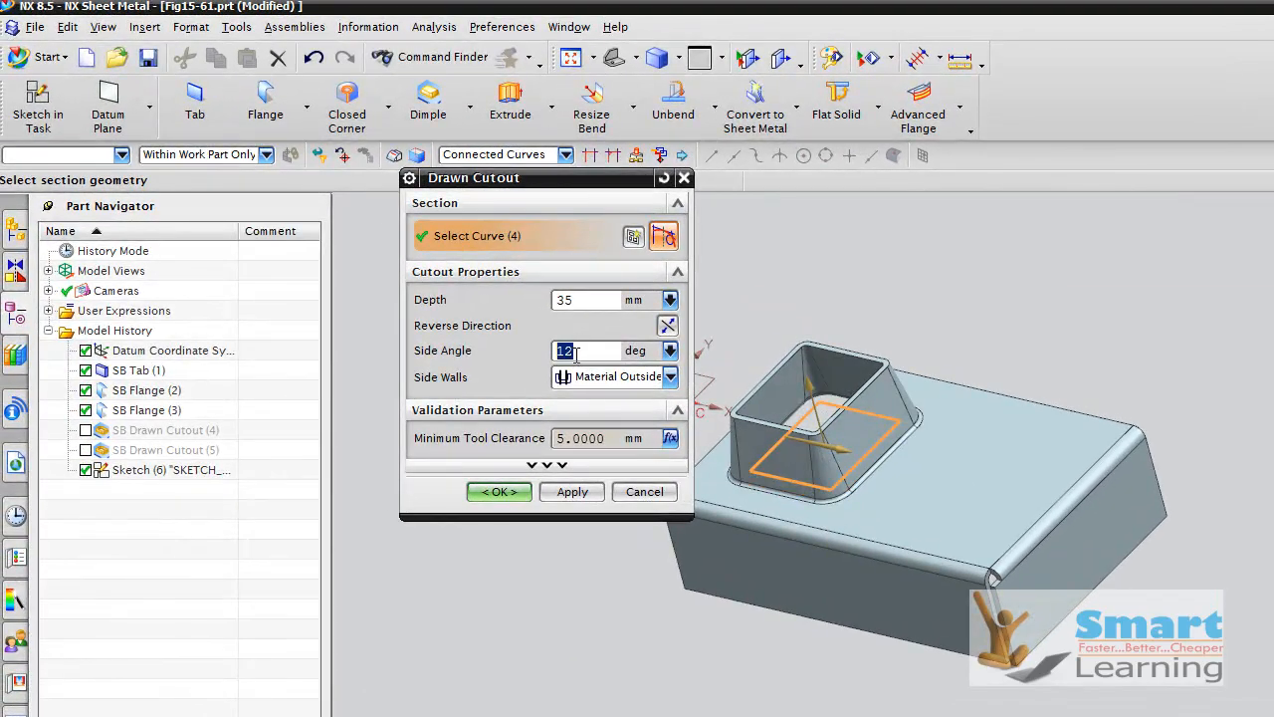
Step: Set the rectangular cutout's side walls to Material Inside and create the feature
{"action": "scroll", "coordinate": [803, 454], "scroll_direction": "up", "scroll_amount": 4}
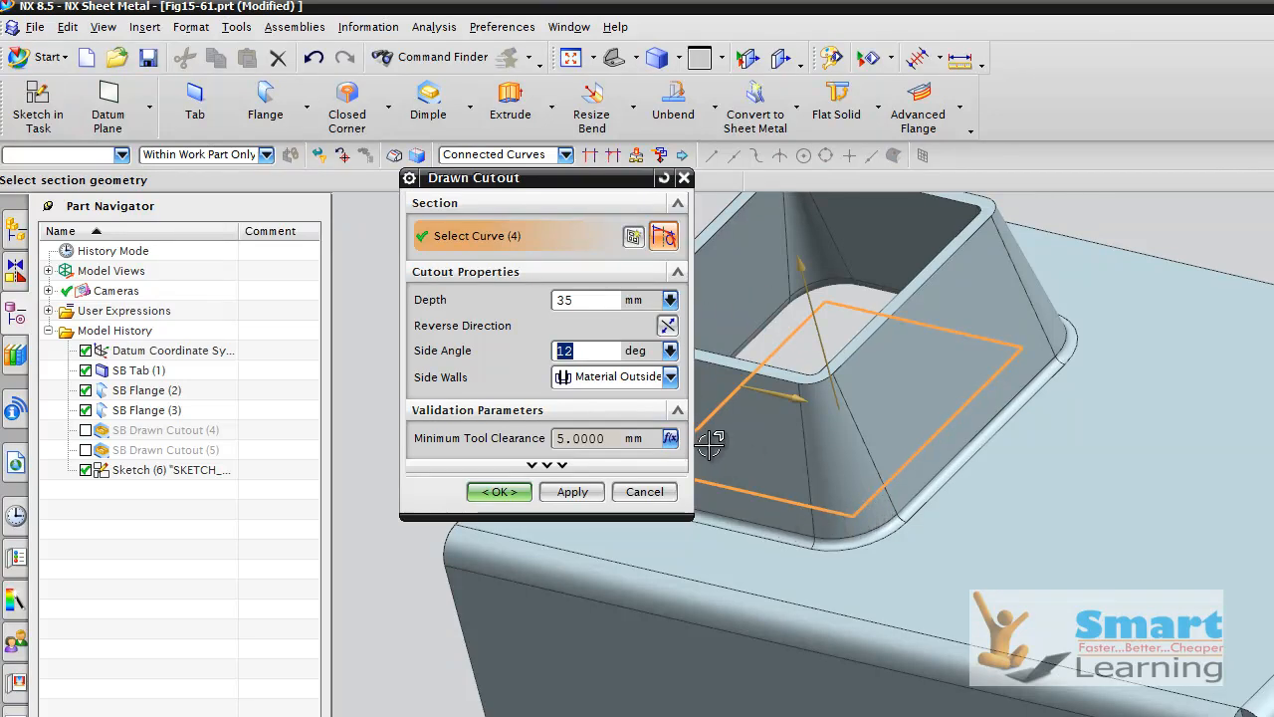
{"action": "scroll", "coordinate": [1093, 477], "scroll_direction": "down", "scroll_amount": 3}
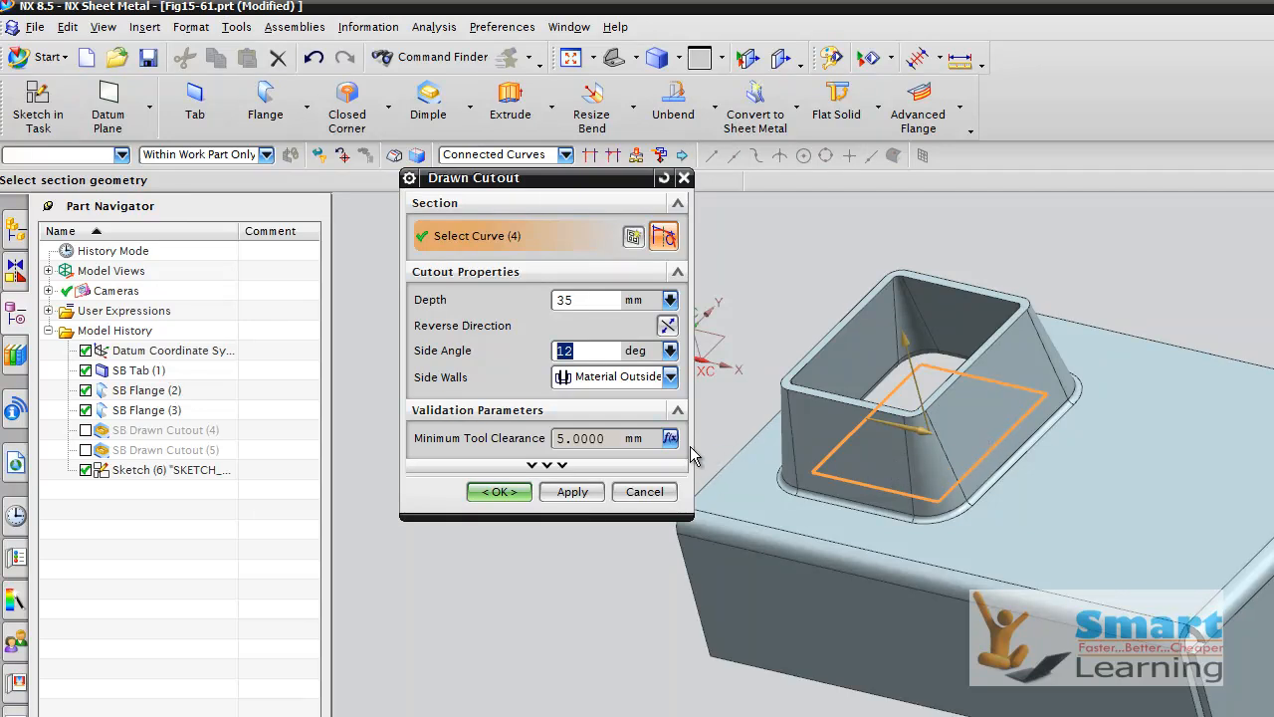
{"action": "left_click", "coordinate": [672, 378]}
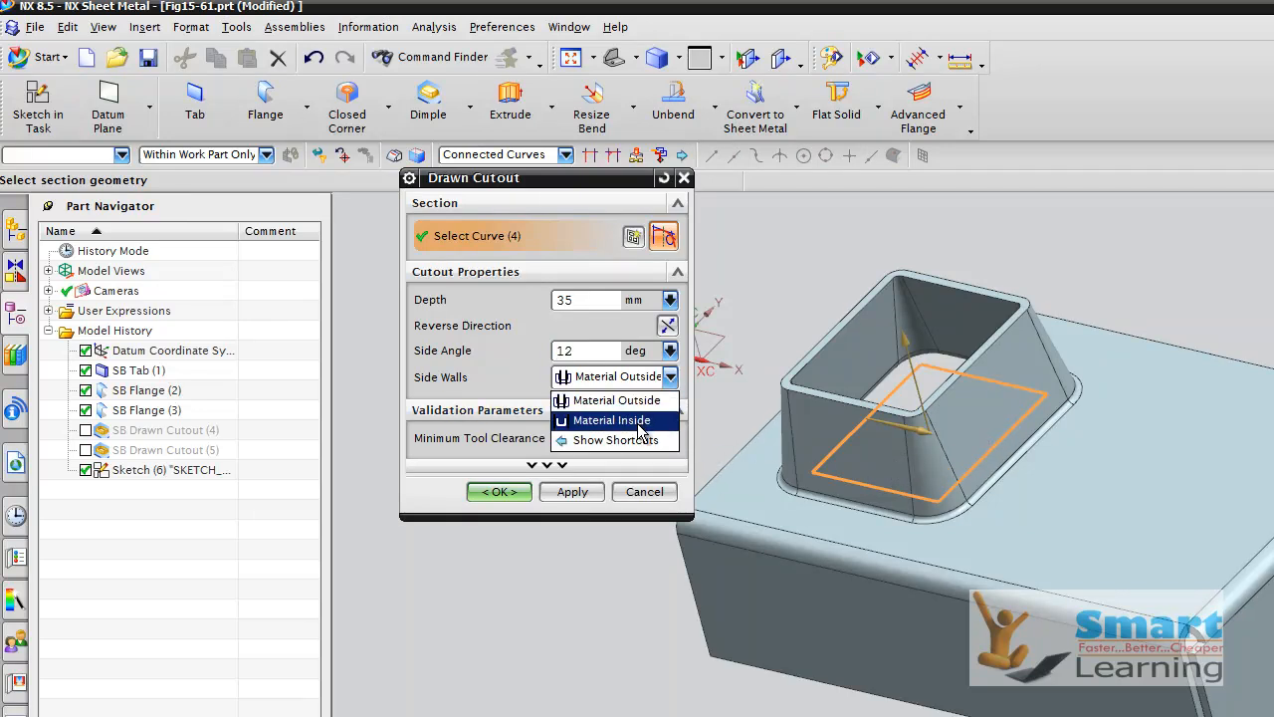
{"action": "left_click", "coordinate": [638, 420]}
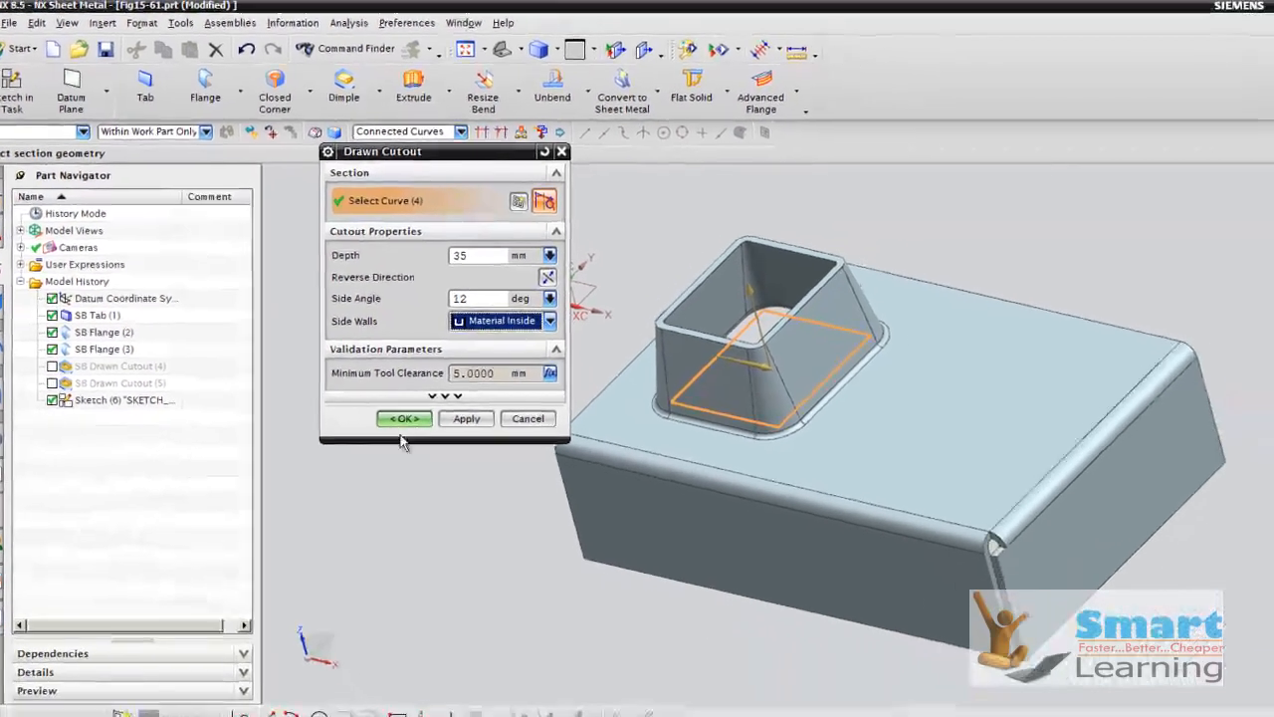
{"action": "left_click", "coordinate": [404, 418]}
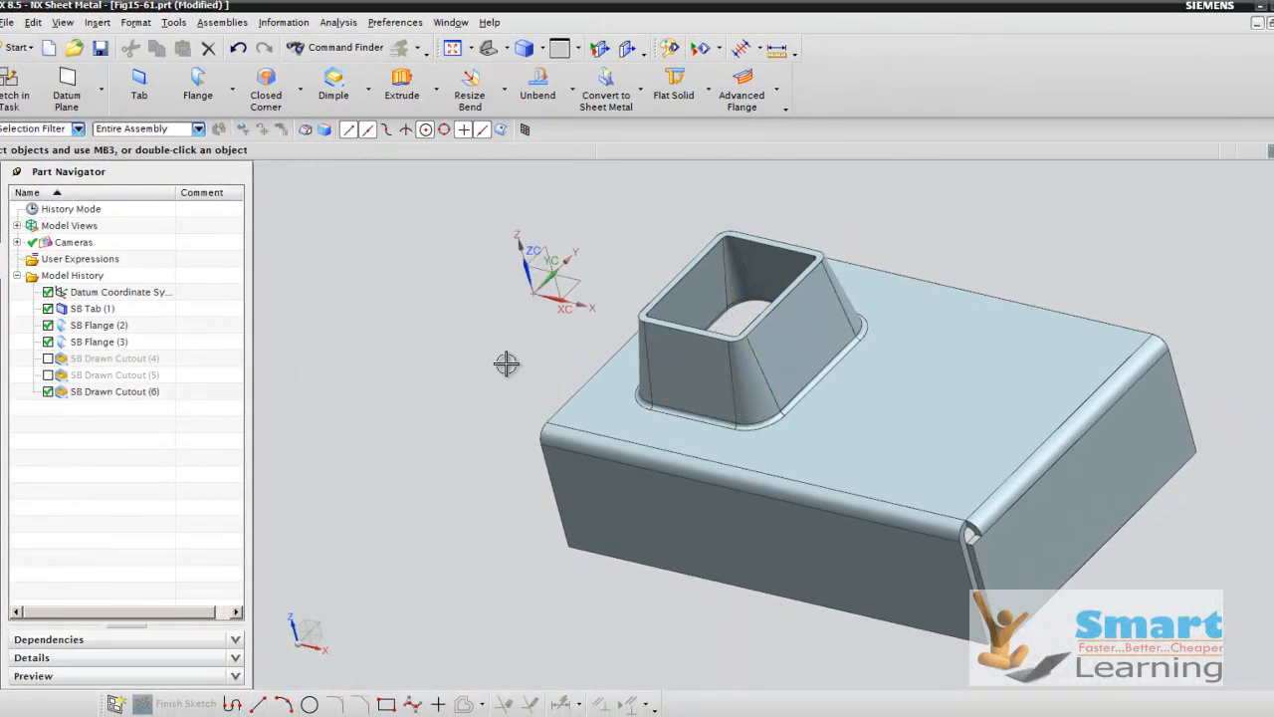
Step: Start a second drawn cutout on the top face and sketch a rectangle about 25 by 71 mm beside the existing cutout
{"action": "mouse_move", "coordinate": [506, 361]}
{"action": "middle_mouse_down"}
{"action": "mouse_move", "coordinate": [651, 398]}
{"action": "mouse_move", "coordinate": [669, 379]}
{"action": "middle_mouse_up"}
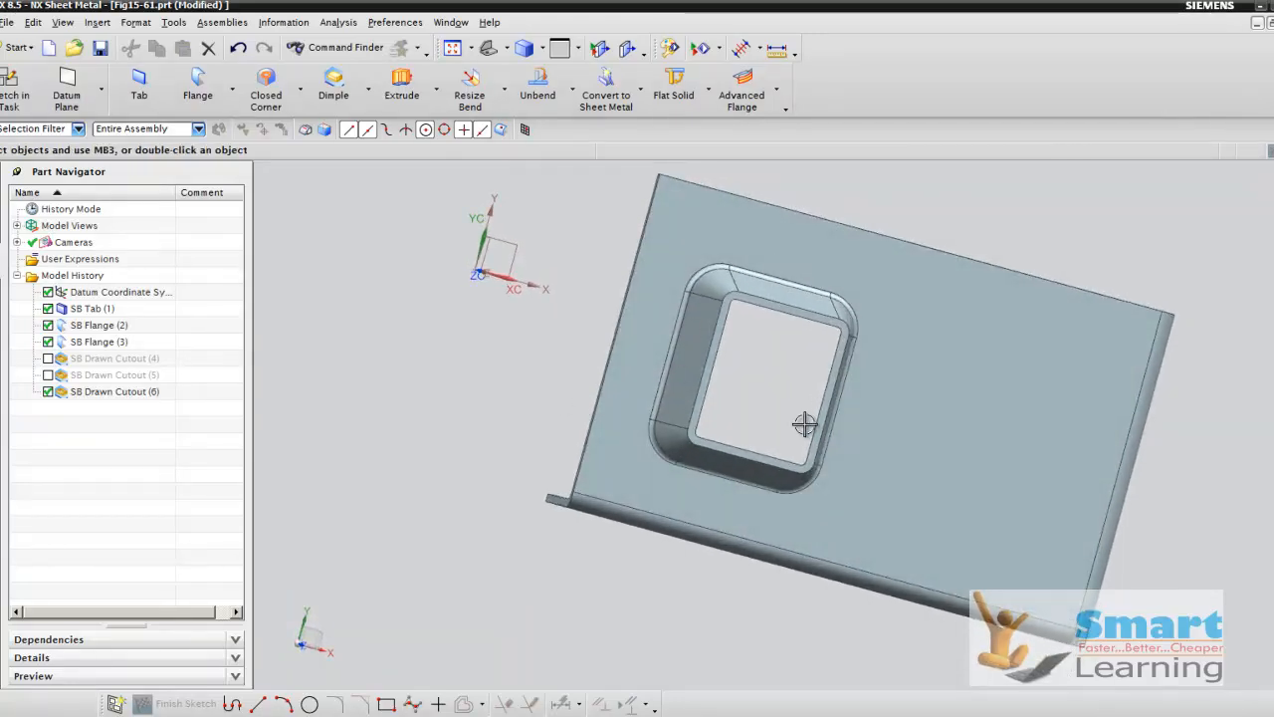
{"action": "middle_click_drag", "start_coordinate": [746, 409], "coordinate": [733, 372]}
{"action": "scroll", "coordinate": [549, 361], "scroll_direction": "down", "scroll_amount": 1}
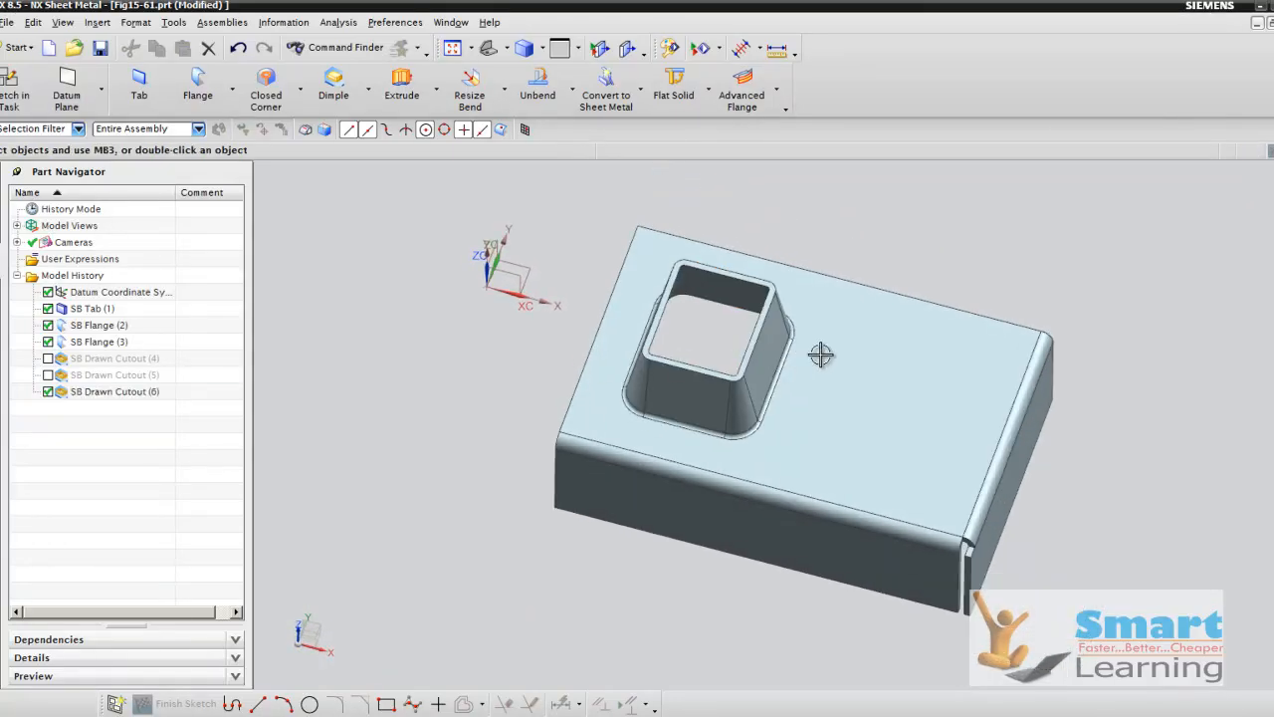
{"action": "scroll", "coordinate": [821, 357], "scroll_direction": "up", "scroll_amount": 2}
{"action": "left_click", "coordinate": [368, 89]}
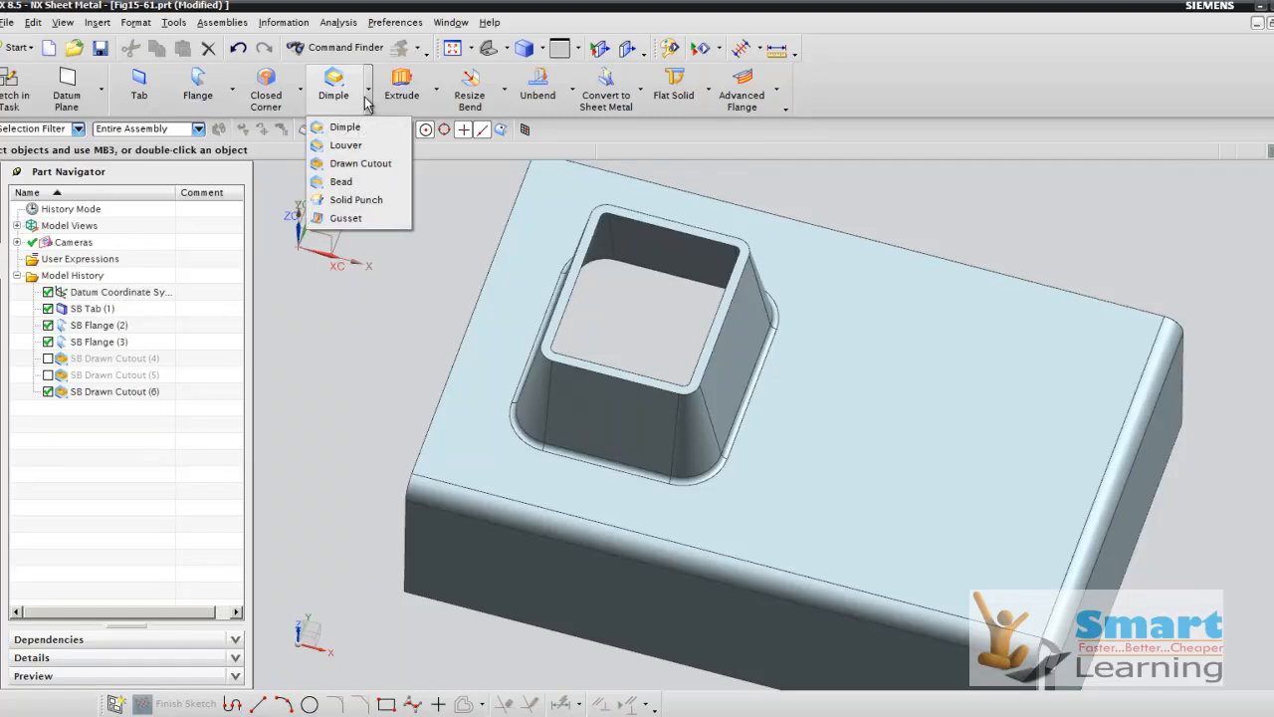
{"action": "left_click", "coordinate": [356, 164]}
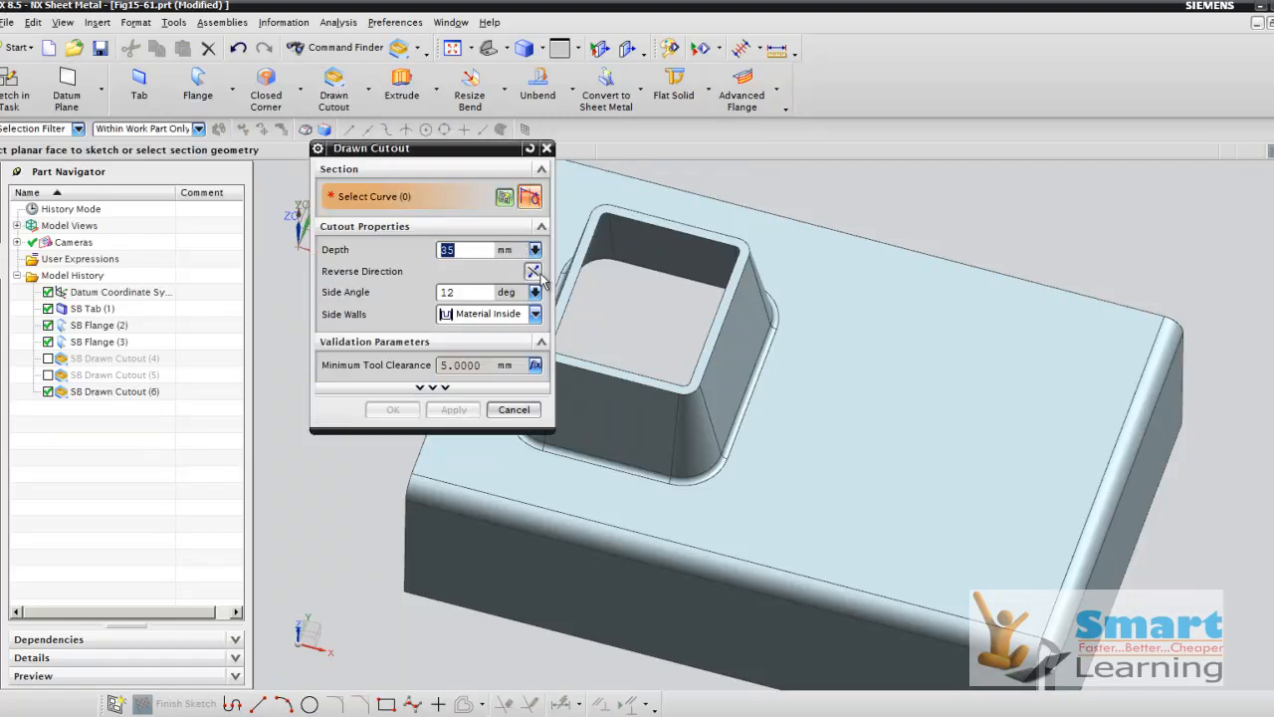
{"action": "left_click", "coordinate": [941, 402]}
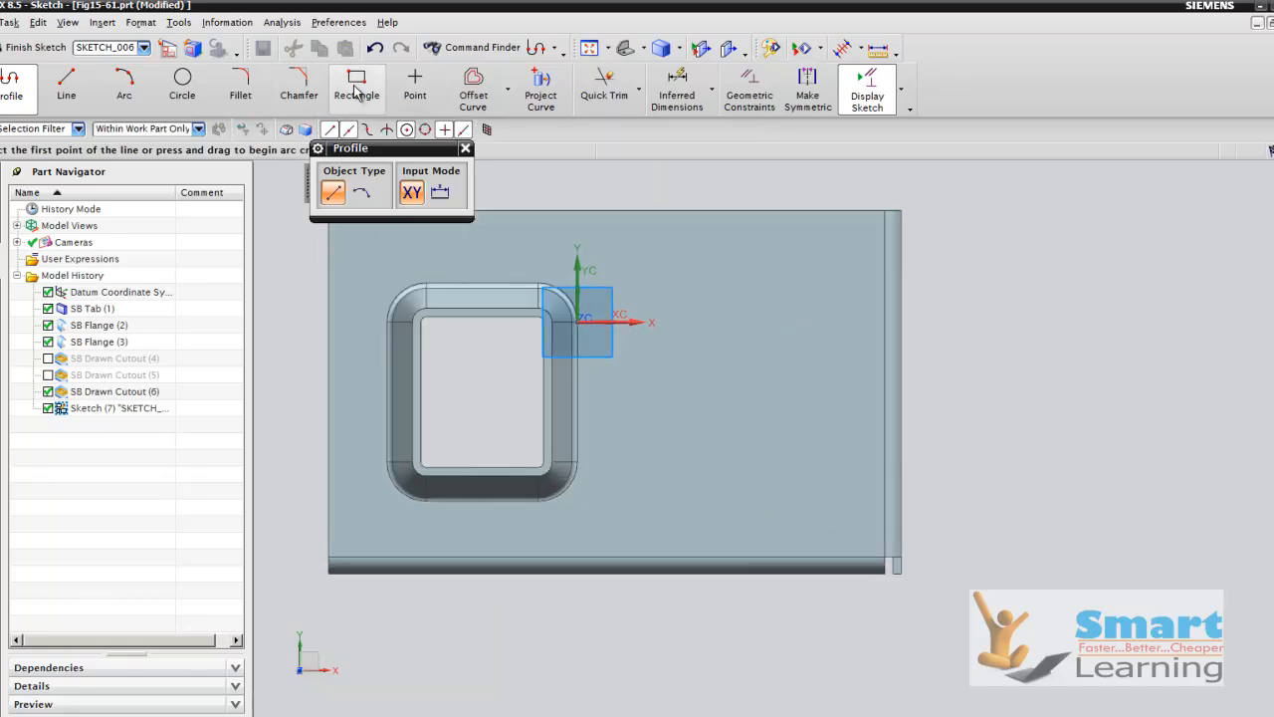
{"action": "left_click", "coordinate": [357, 88]}
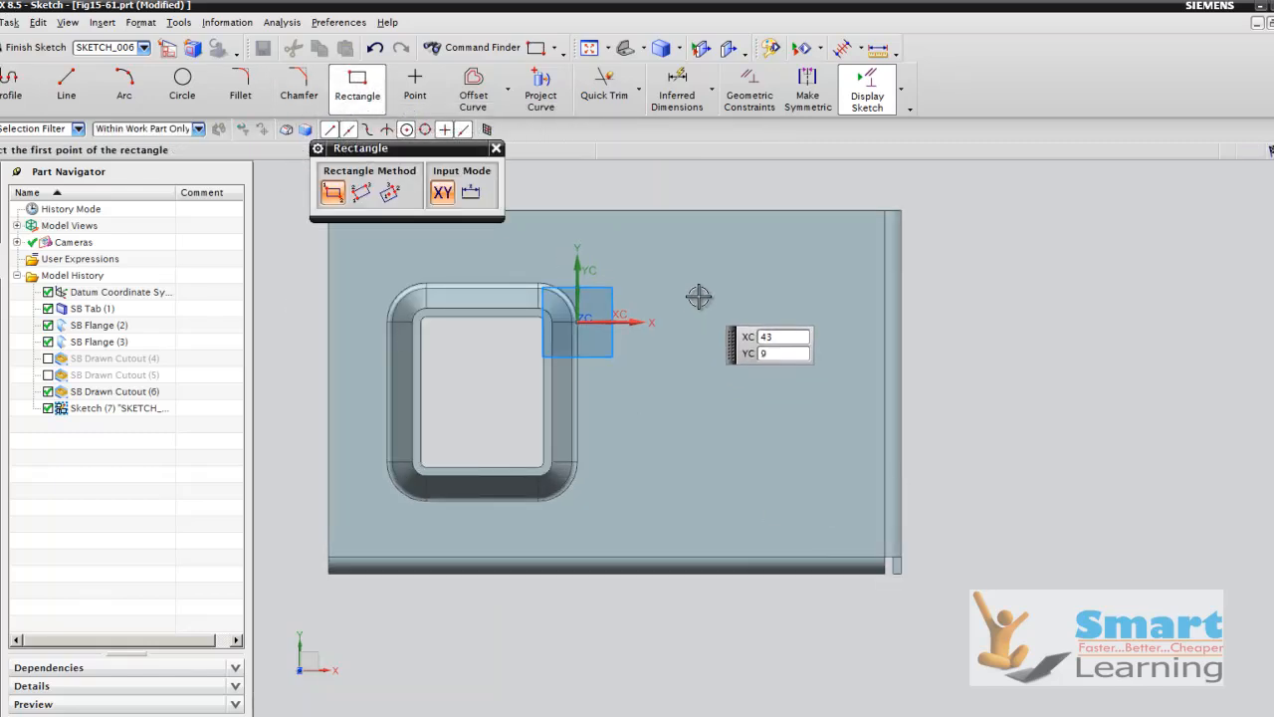
{"action": "left_click", "coordinate": [699, 296]}
{"action": "left_click", "coordinate": [781, 455]}
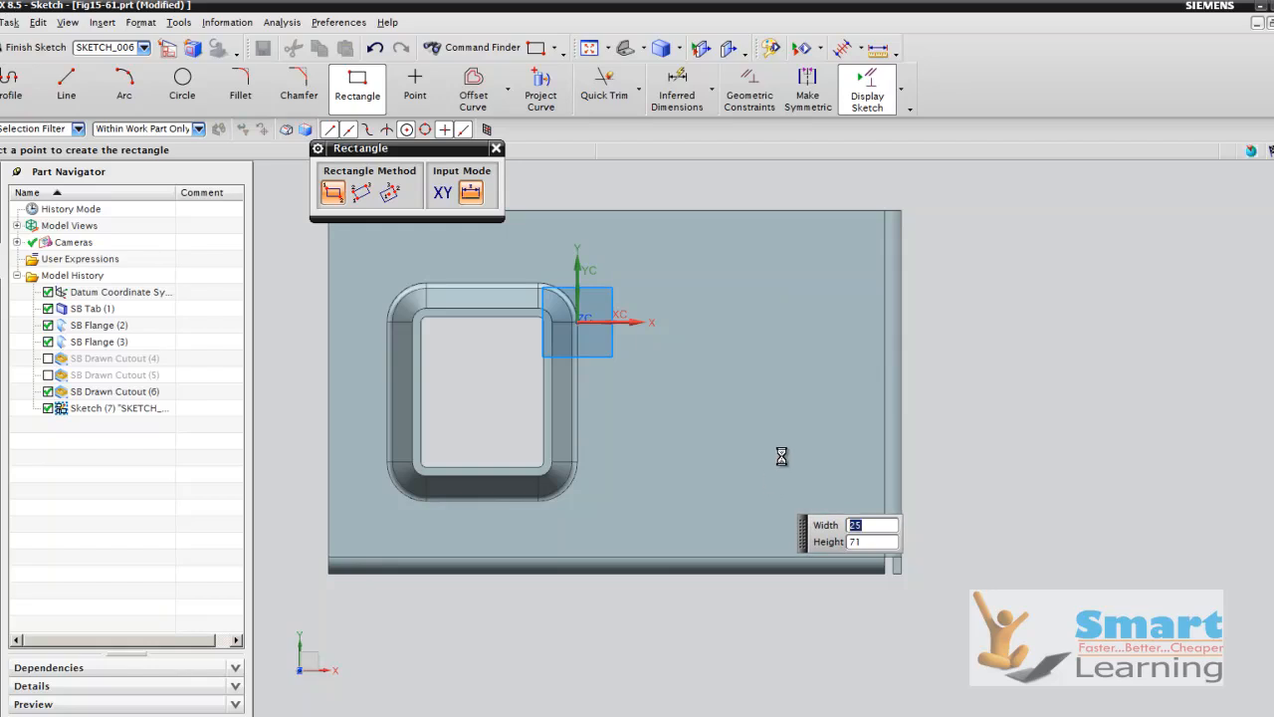
Step: Draw a 25 mm diameter circle centred on the midpoint of the rectangle's upper short edge, reaching its corner
{"action": "left_click", "coordinate": [182, 88]}
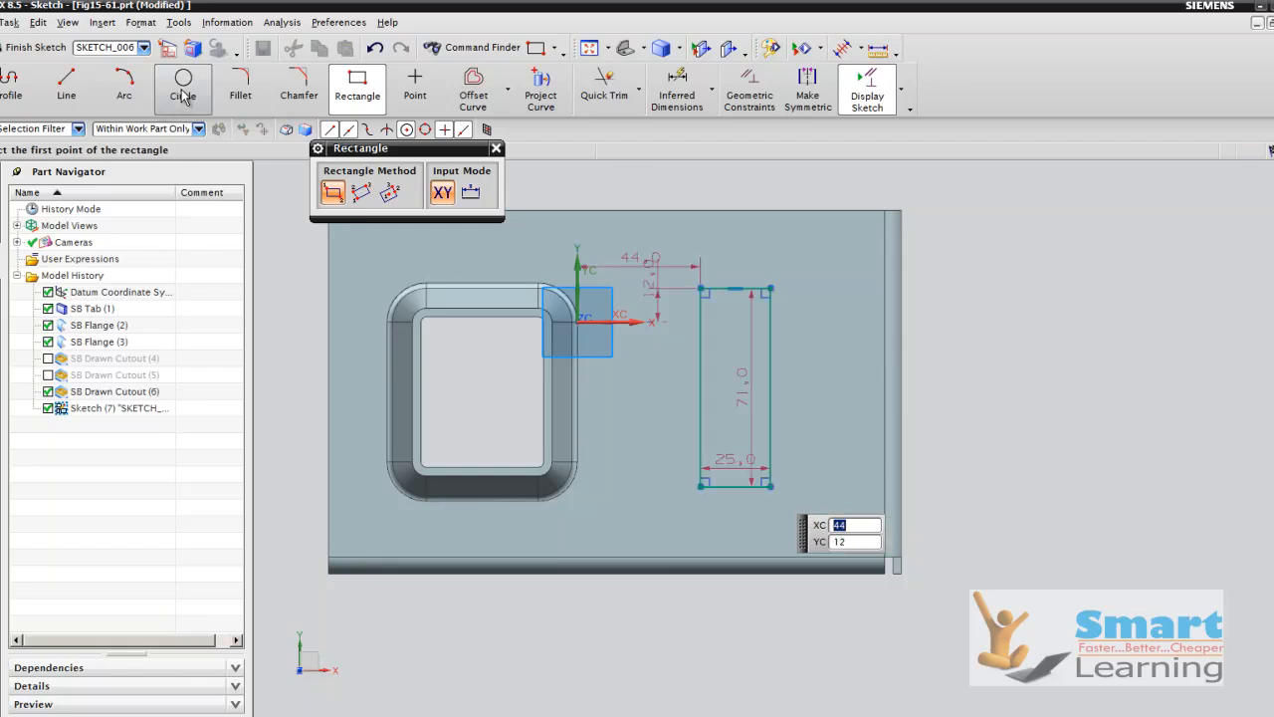
{"action": "left_click", "coordinate": [734, 290]}
{"action": "left_click", "coordinate": [770, 289]}
{"action": "key", "text": "Escape"}
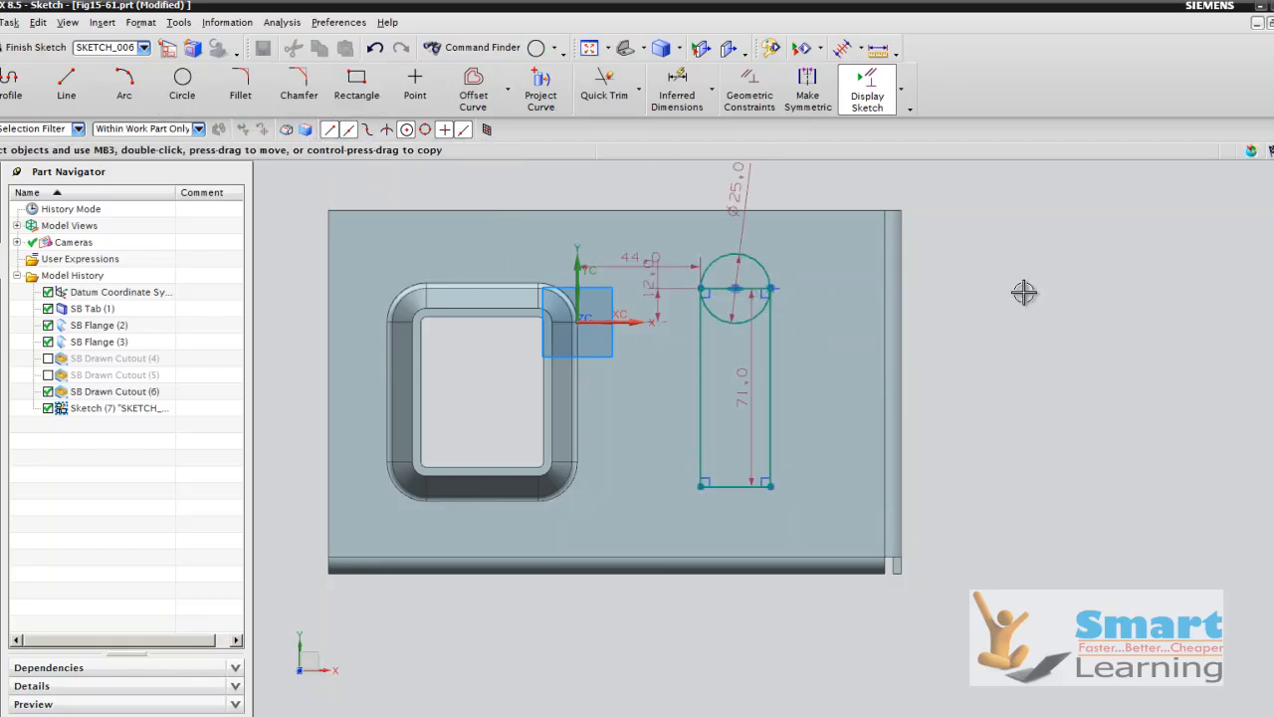
Step: Trim the circle's lower half and the shared edge to leave a round-ended profile, and finish the sketch
{"action": "key", "text": "t"}
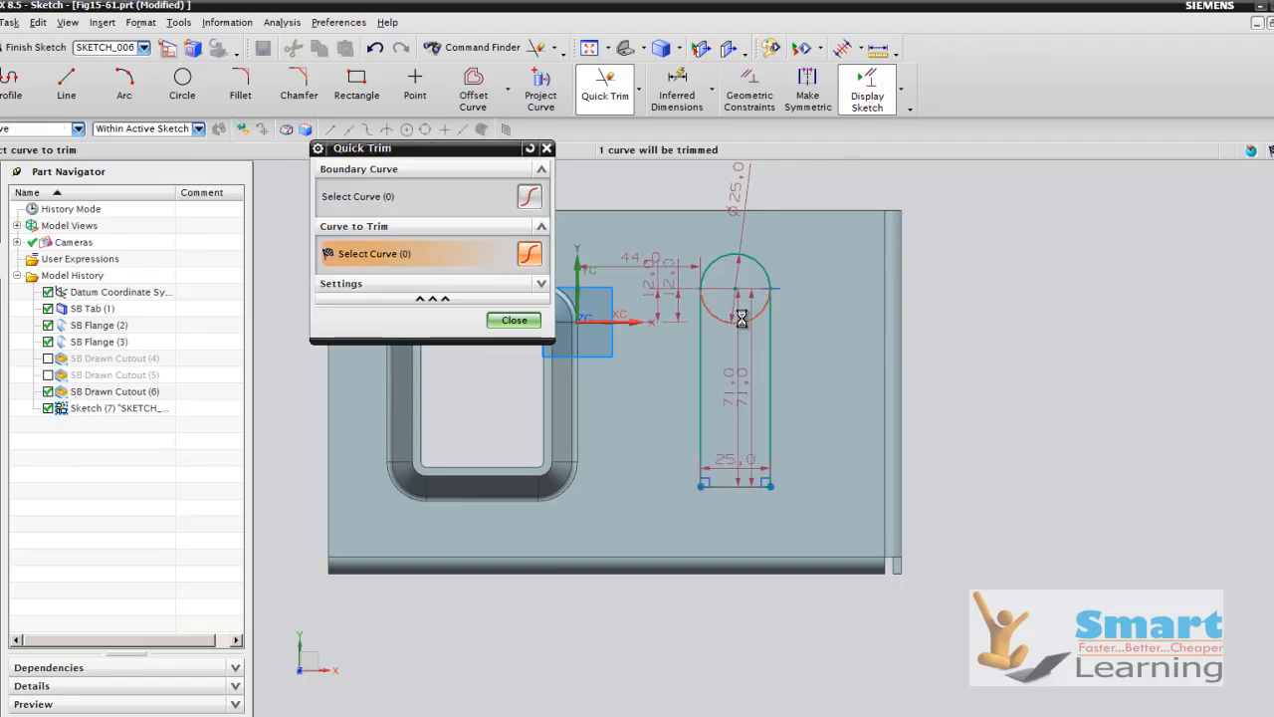
{"action": "left_click", "coordinate": [741, 318]}
{"action": "middle_click", "coordinate": [850, 307]}
{"action": "scroll", "coordinate": [850, 308], "scroll_direction": "down", "scroll_amount": 1}
{"action": "scroll", "coordinate": [772, 418], "scroll_direction": "up", "scroll_amount": 3}
{"action": "scroll", "coordinate": [769, 419], "scroll_direction": "down", "scroll_amount": 1}
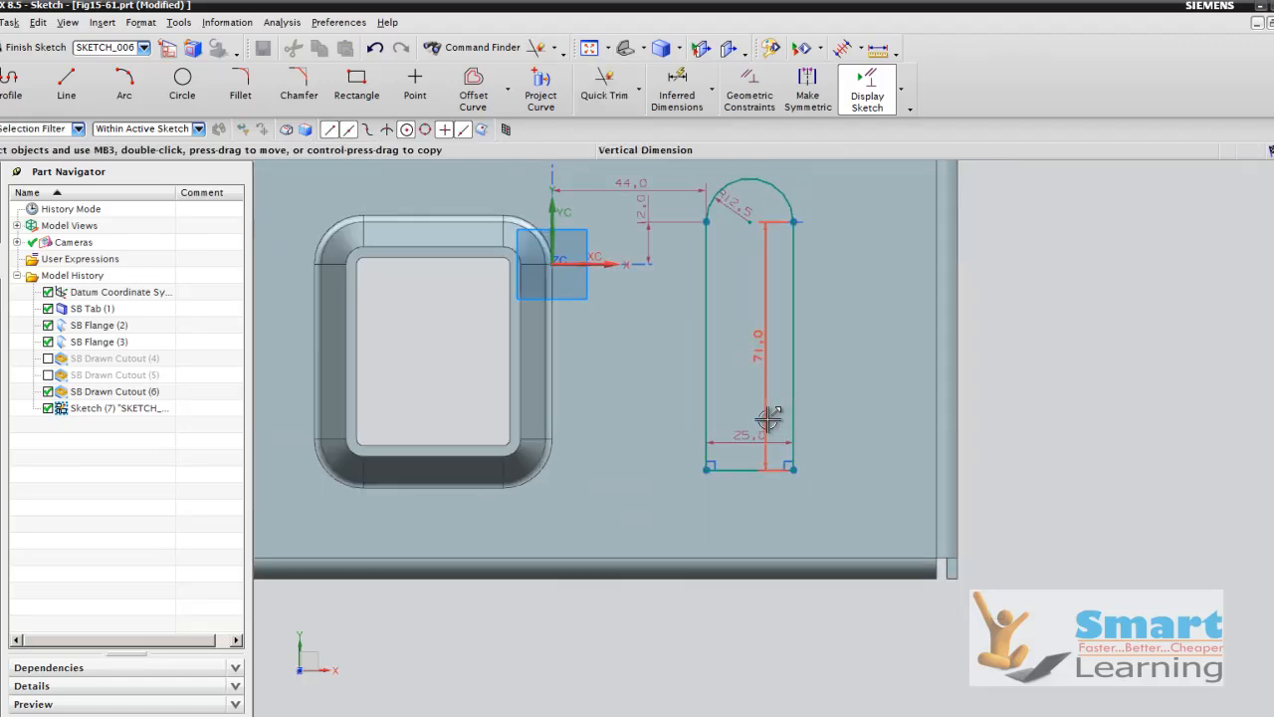
{"action": "left_click", "coordinate": [38, 47]}
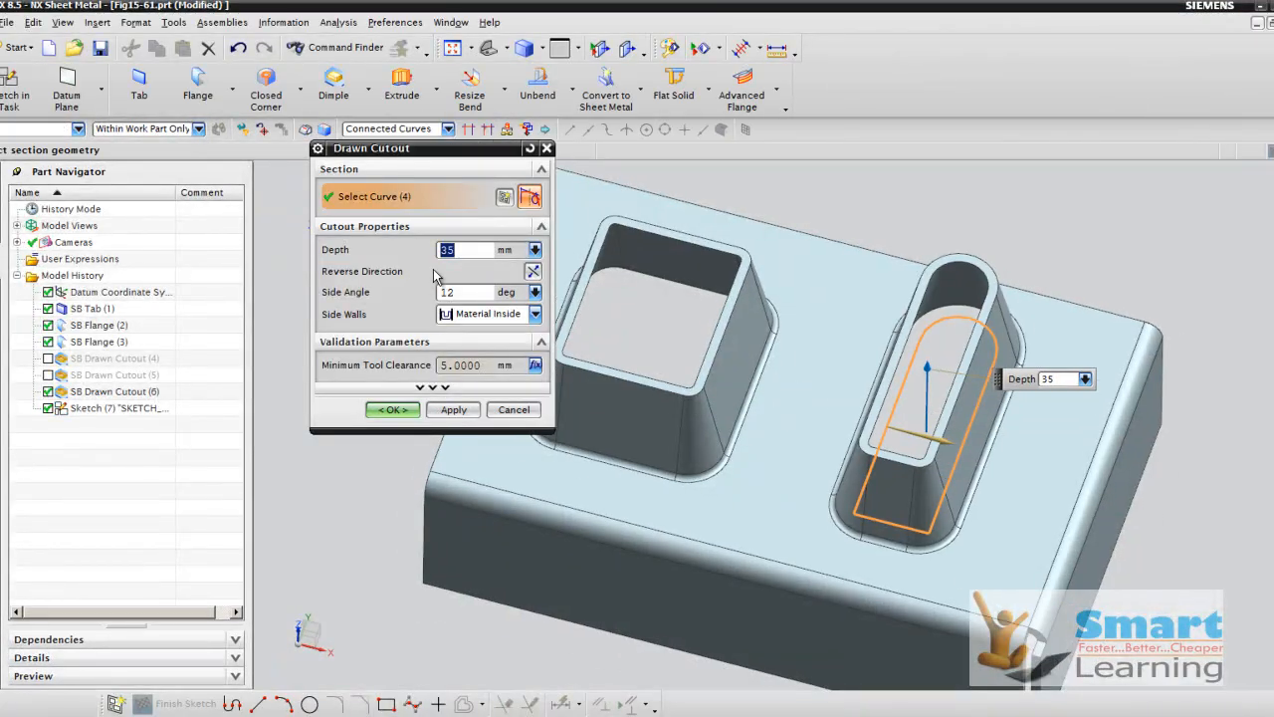
Step: Set the round-ended cutout's side angle to 0 degrees and its depth to 10 mm
{"action": "left_click", "coordinate": [463, 290]}
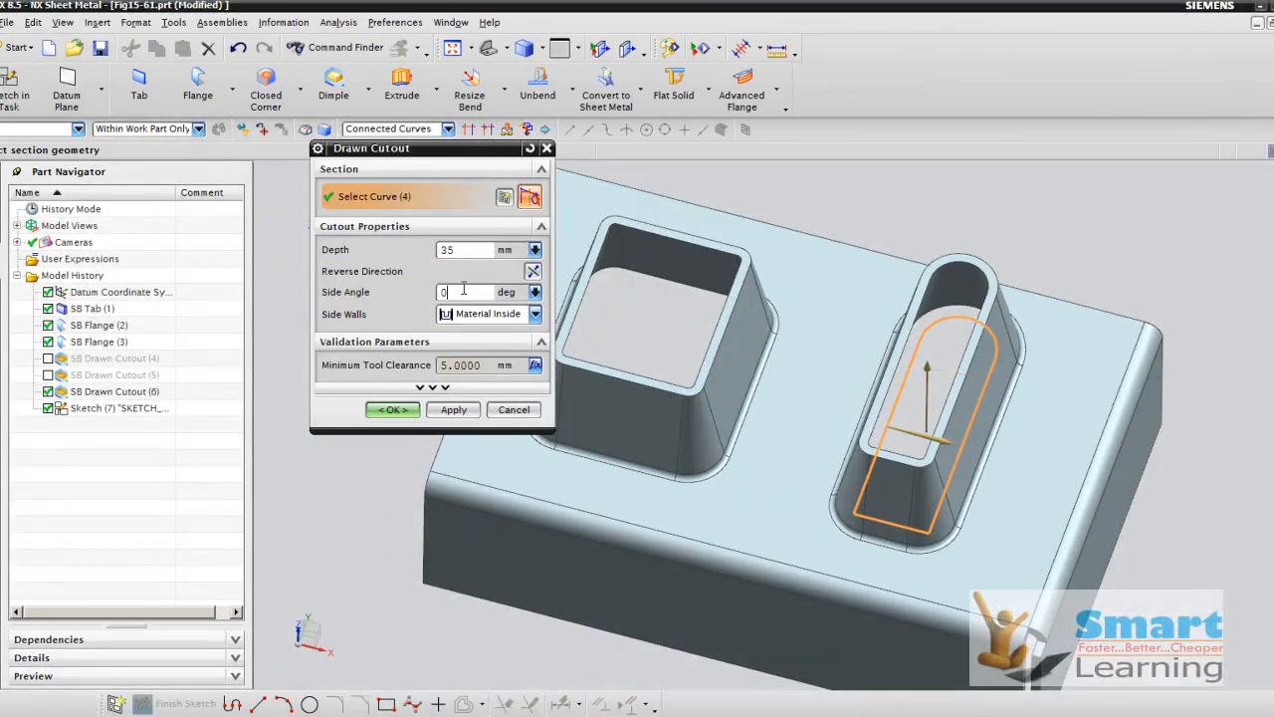
{"action": "type", "text": "0"}
{"action": "key", "text": "Return"}
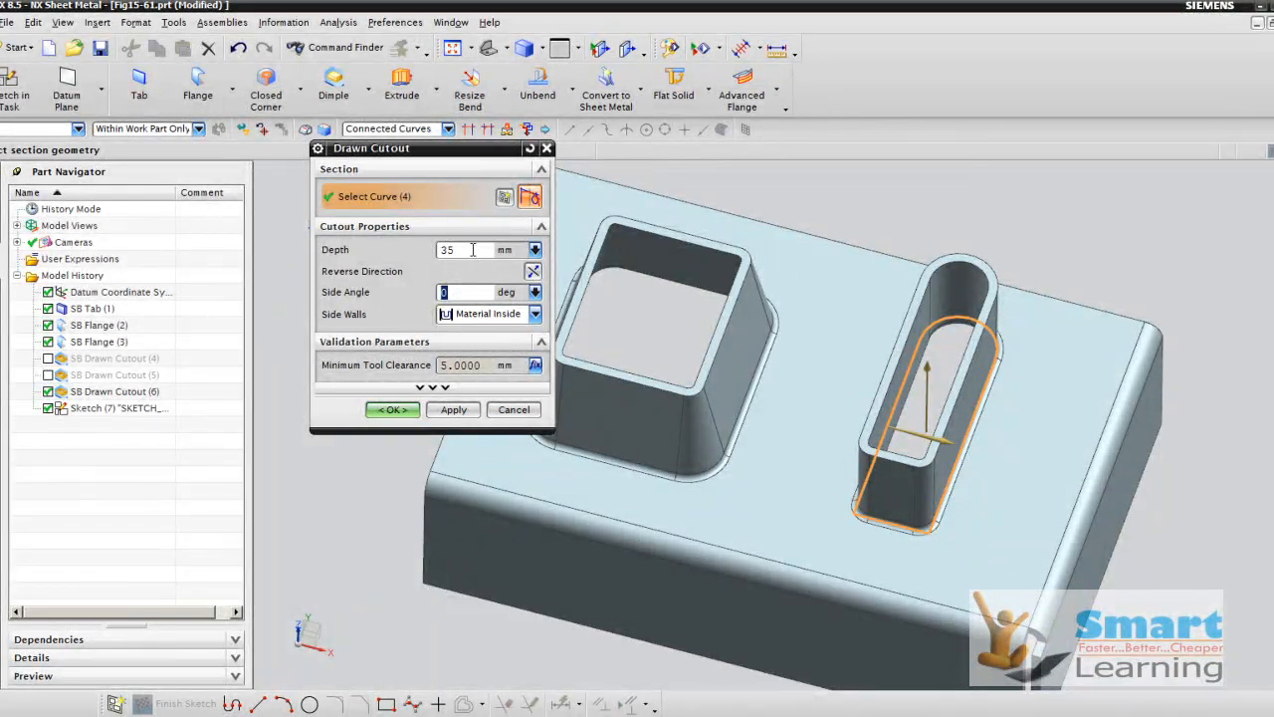
{"action": "left_click", "coordinate": [473, 250]}
{"action": "type", "text": "10"}
{"action": "key", "text": "Return"}
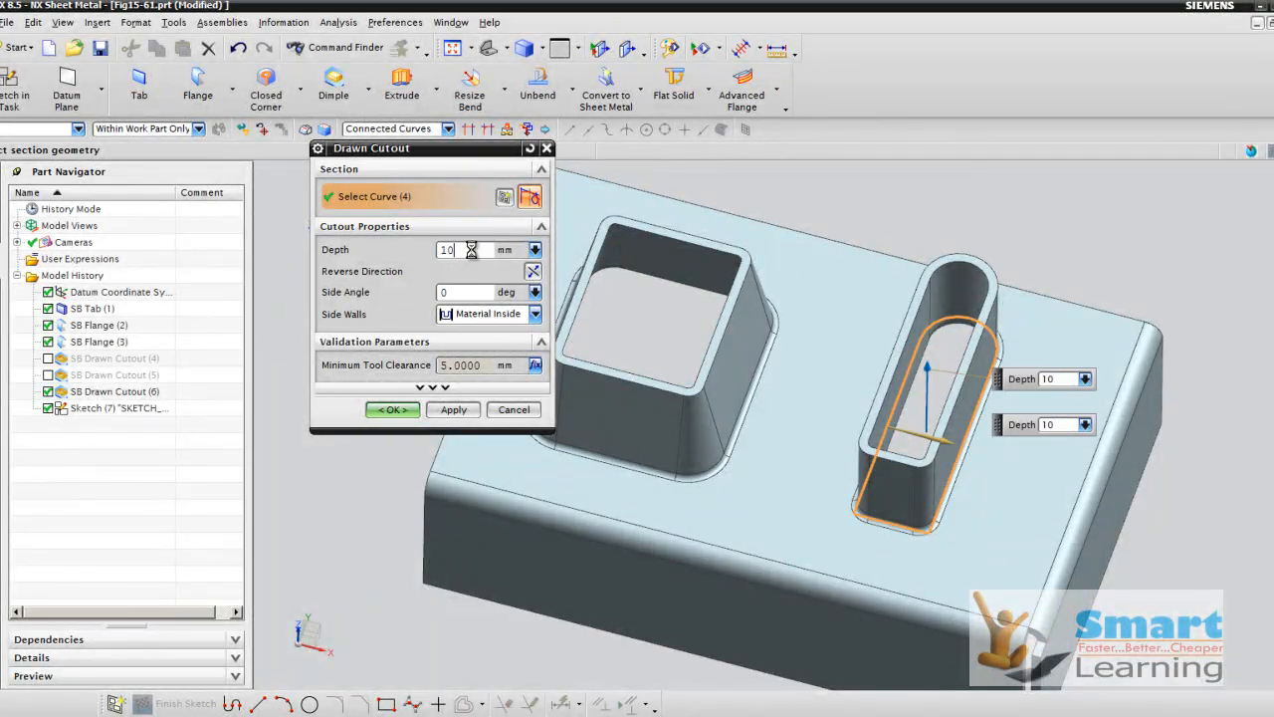
{"action": "scroll", "coordinate": [896, 506], "scroll_direction": "down", "scroll_amount": 2}
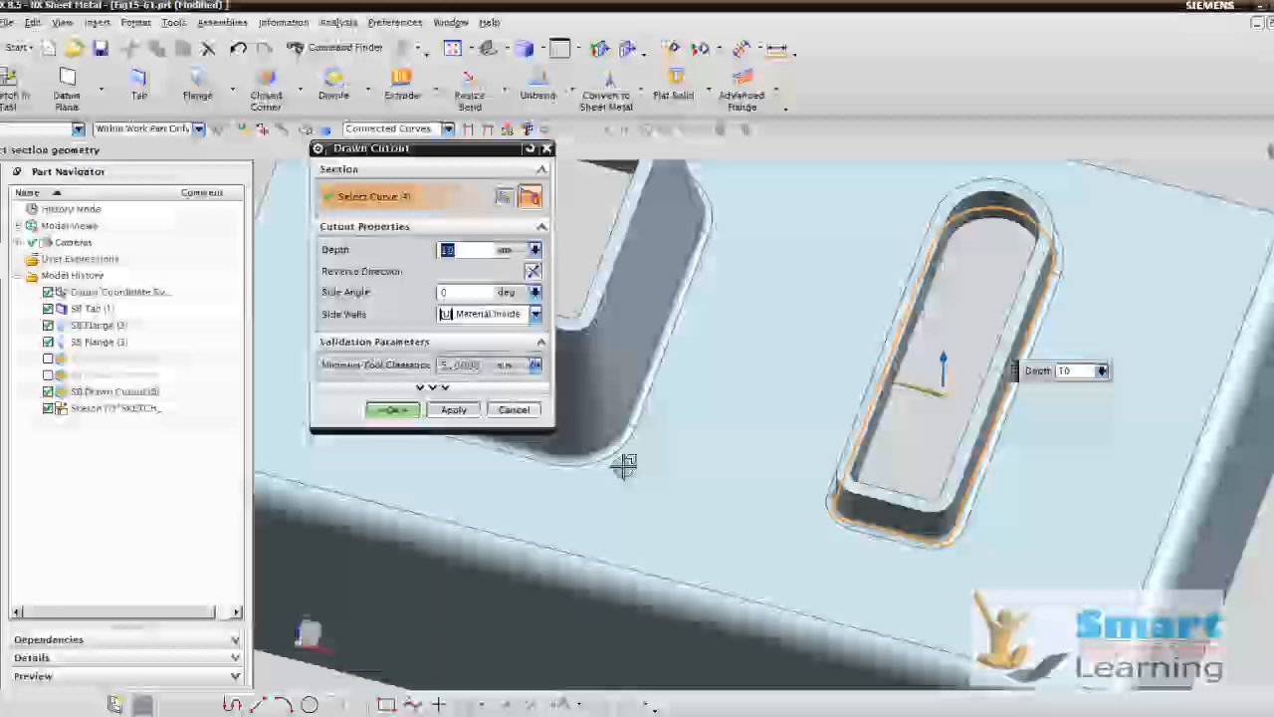
Step: Create the round-ended drawn cutout with its current settings, and close all files without saving the changes to Fig15-61
{"action": "left_click", "coordinate": [392, 409]}
{"action": "mouse_move", "coordinate": [779, 449]}
{"action": "middle_mouse_down"}
{"action": "mouse_move", "coordinate": [702, 428]}
{"action": "mouse_move", "coordinate": [757, 442]}
{"action": "middle_mouse_up"}
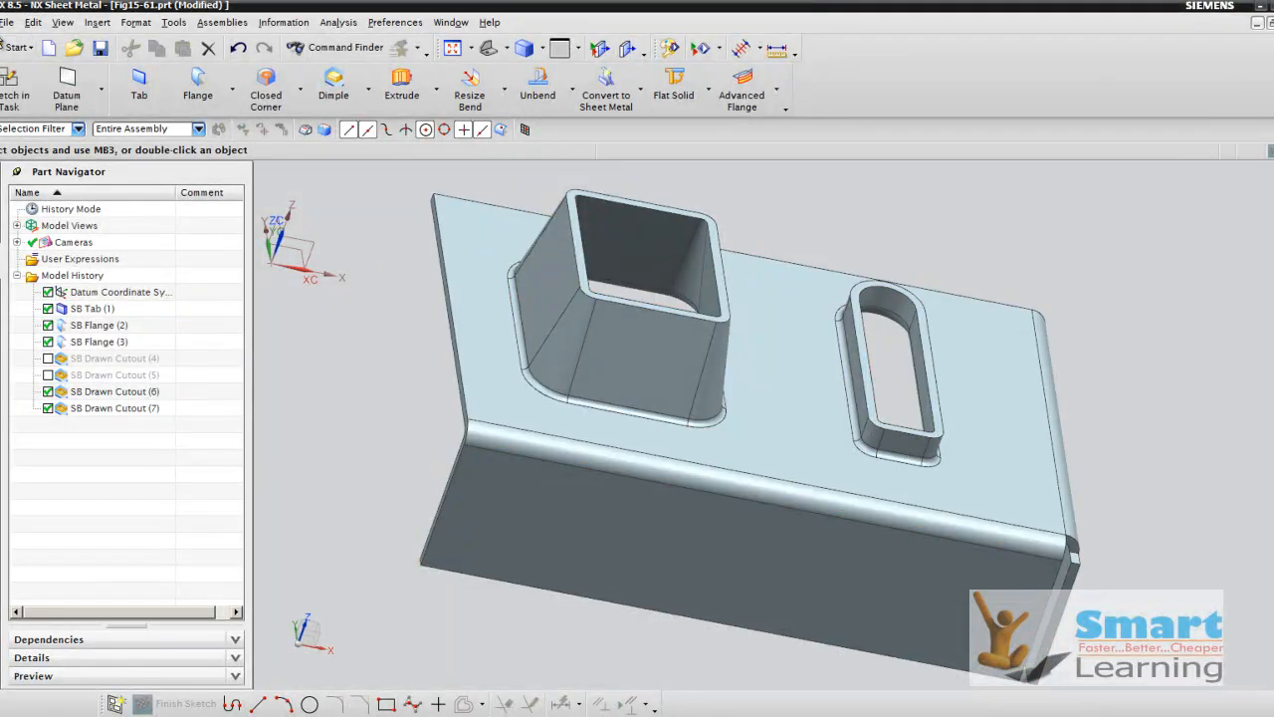
{"action": "left_click", "coordinate": [7, 22]}
{"action": "mouse_move", "coordinate": [40, 83]}
{"action": "left_click", "coordinate": [366, 100]}
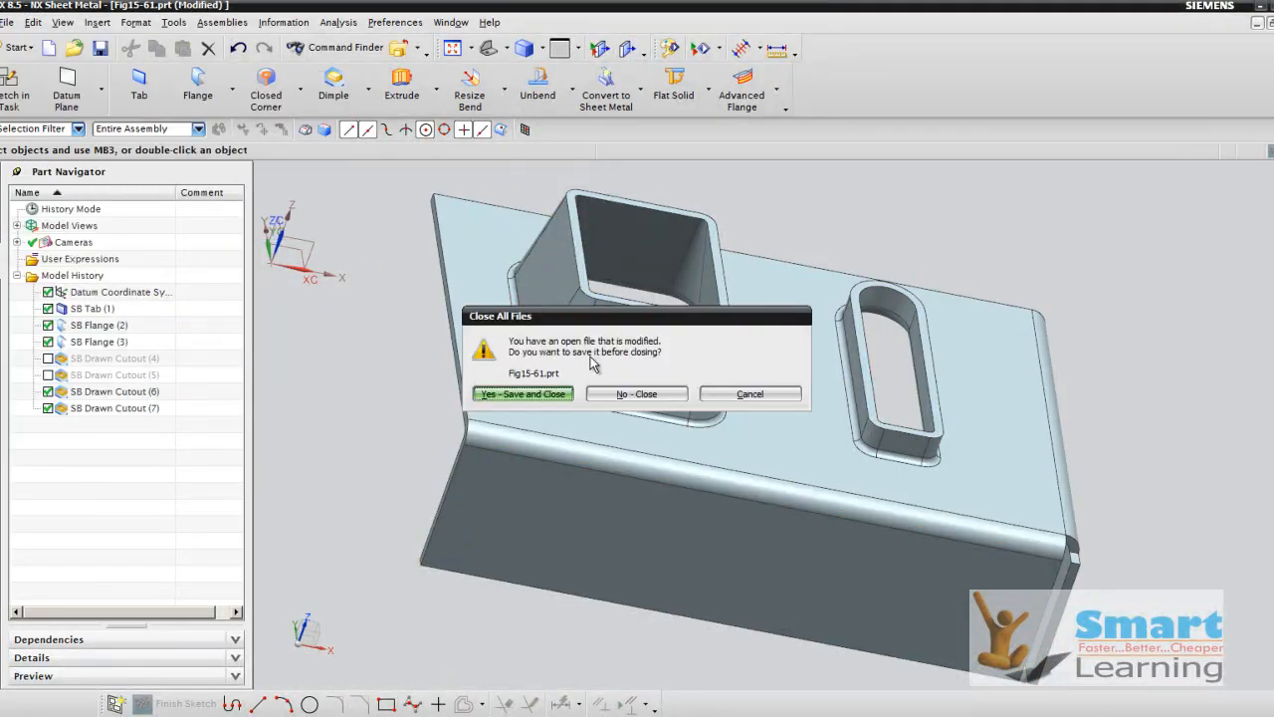
{"action": "left_click", "coordinate": [597, 394]}
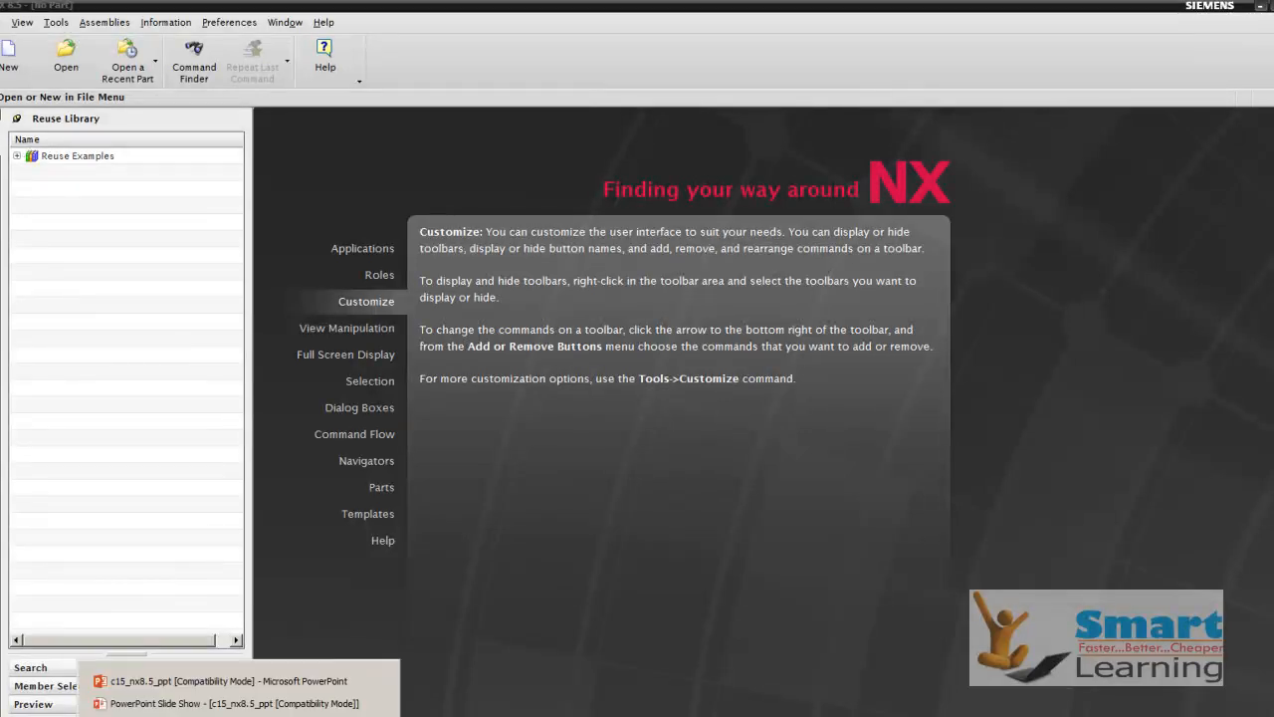
{"action": "left_click", "coordinate": [260, 701]}
{"action": "key", "text": "Right"}
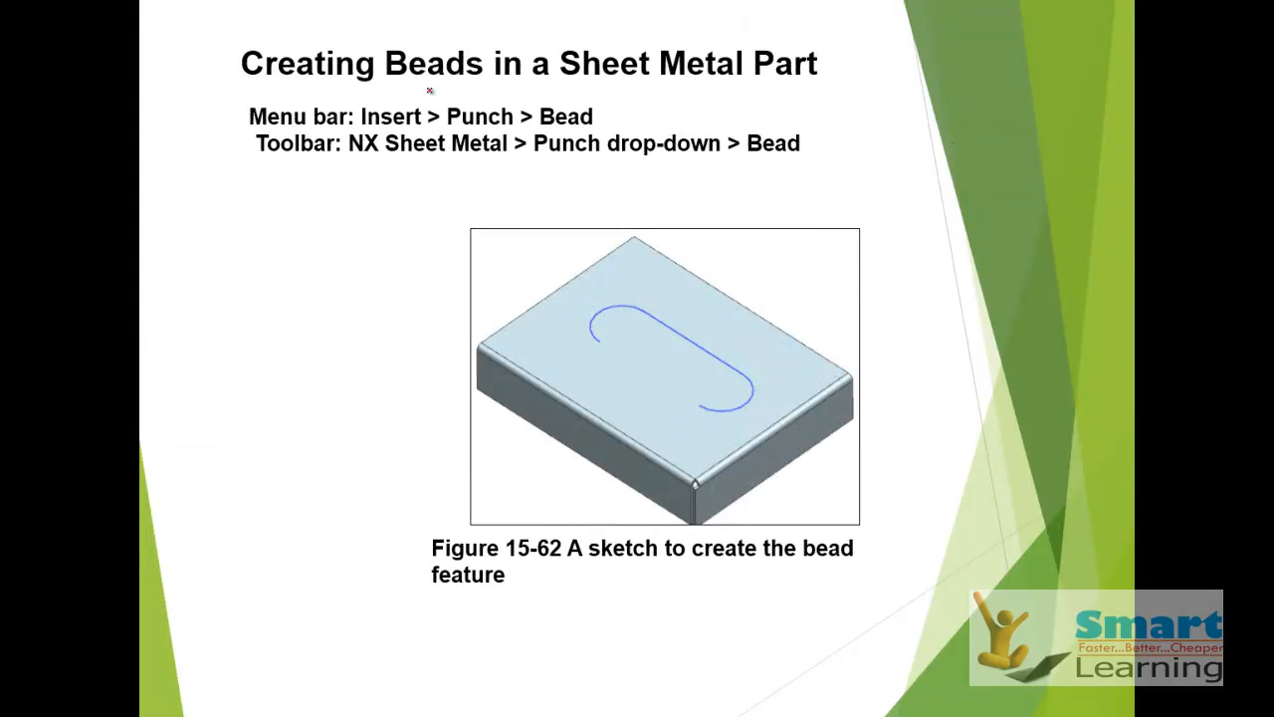
{"action": "left_click_drag", "start_coordinate": [382, 84], "coordinate": [484, 86]}
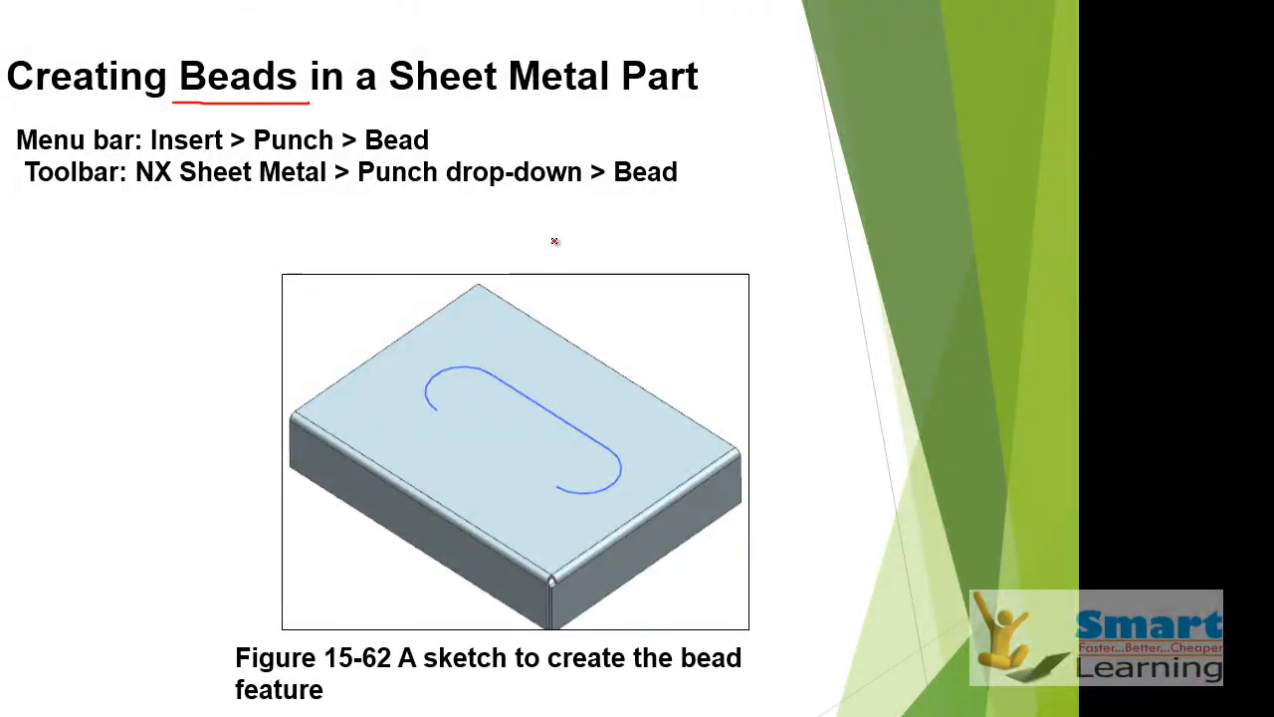
{"action": "key", "text": "Right"}
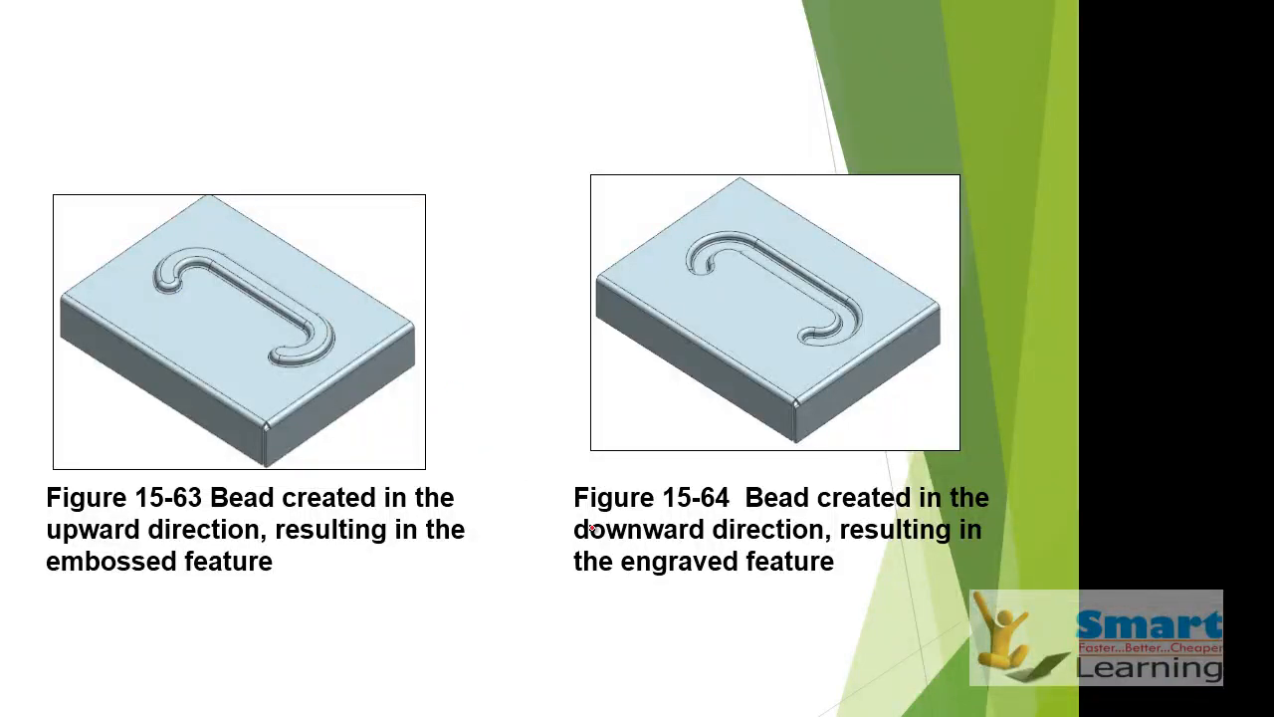
{"action": "left_click_drag", "start_coordinate": [712, 543], "coordinate": [754, 545]}
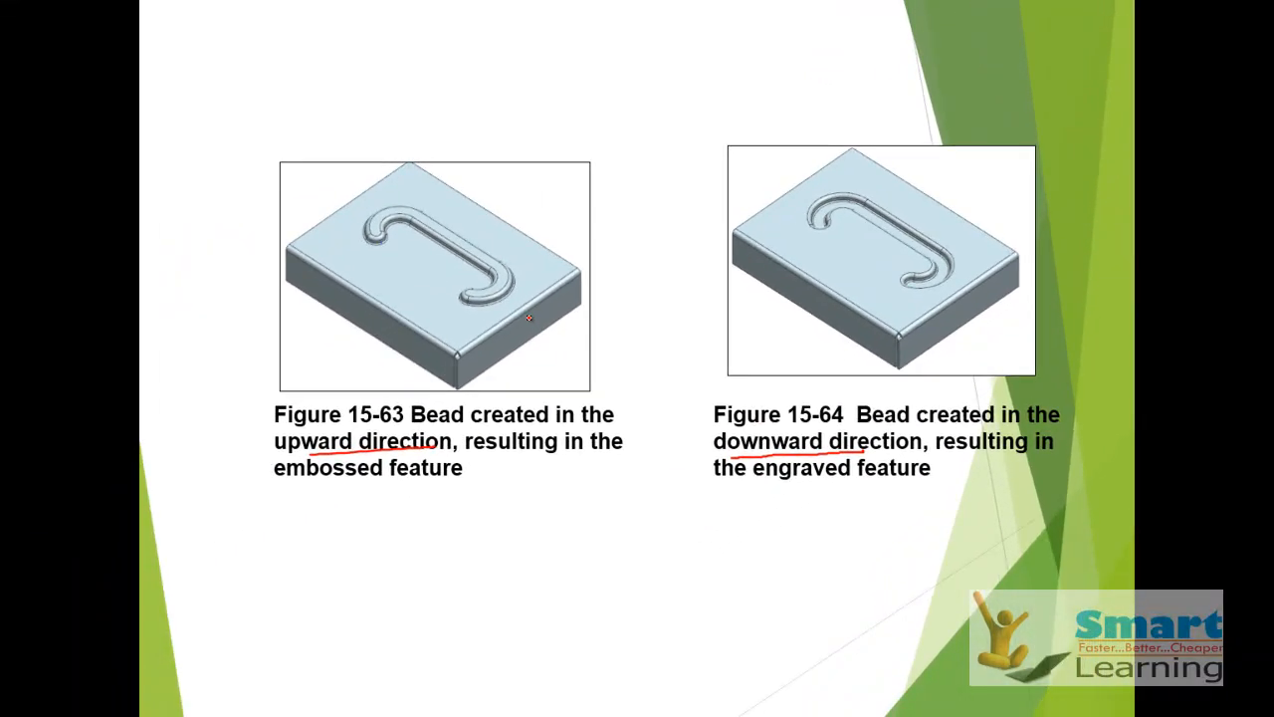
{"action": "key", "text": "Right"}
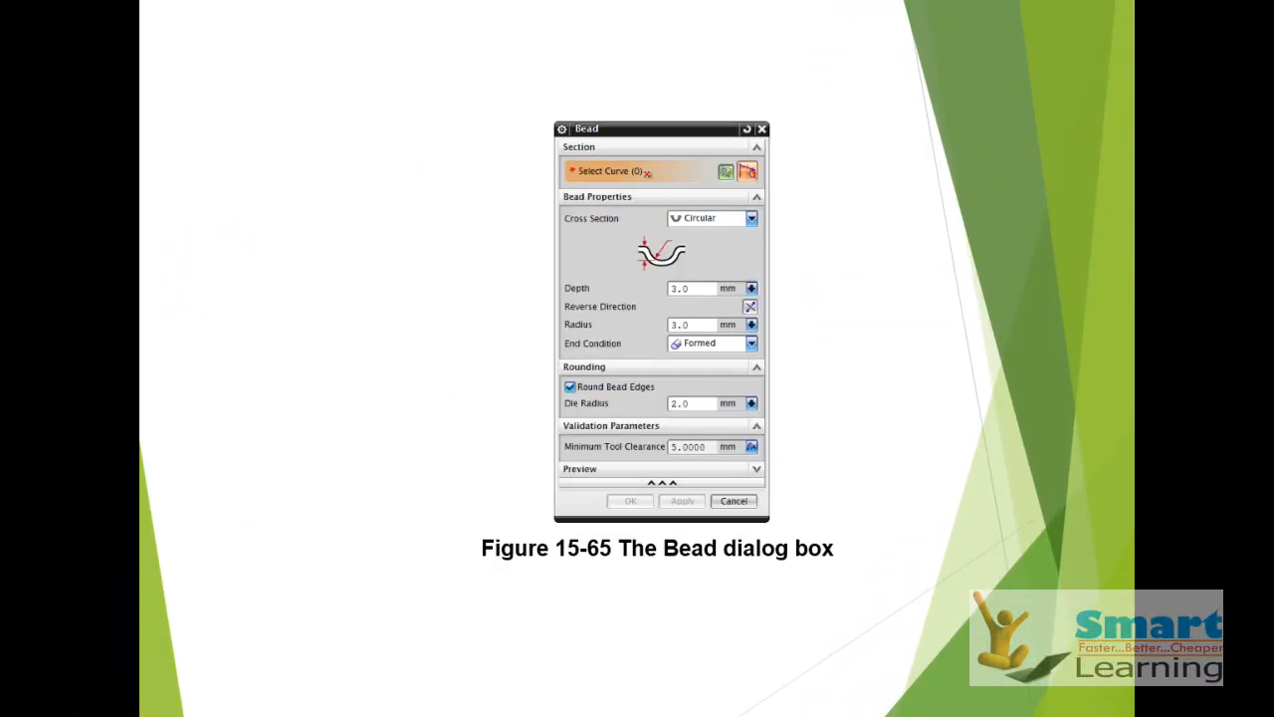